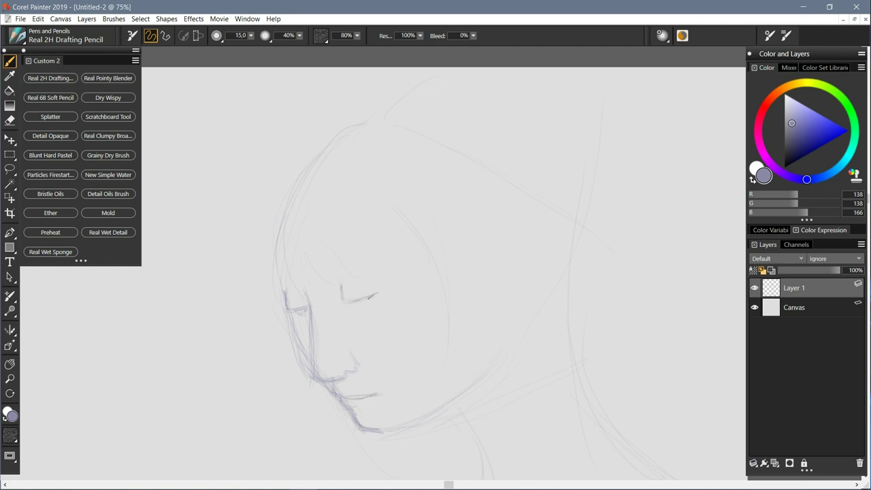
Step: Sketch the hair outline, the strands around the ear and the knit hat with the Real 2H Drafting Pencil
{"action": "left_click_drag", "start_coordinate": [312, 124], "coordinate": [259, 260]}
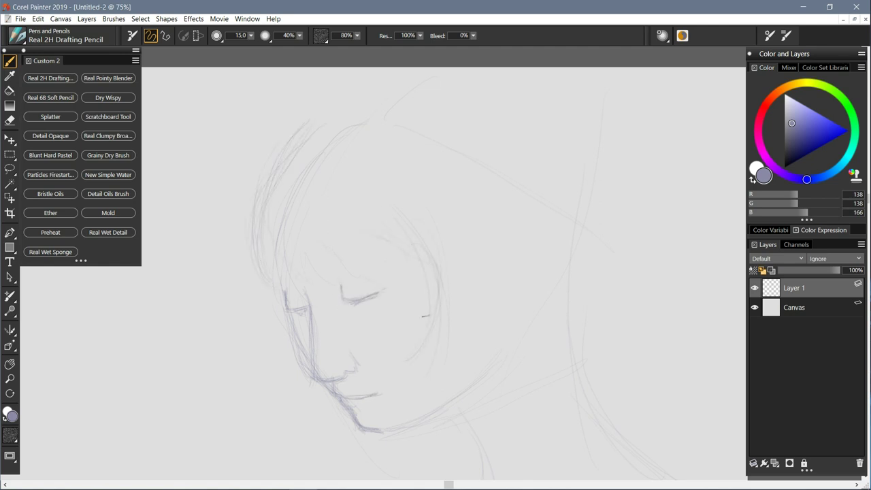
{"action": "left_click_drag", "start_coordinate": [577, 299], "coordinate": [576, 242]}
{"action": "left_click_drag", "start_coordinate": [557, 312], "coordinate": [555, 289]}
{"action": "left_click_drag", "start_coordinate": [544, 213], "coordinate": [509, 270]}
{"action": "mouse_move", "coordinate": [327, 133]}
{"action": "left_mouse_down"}
{"action": "mouse_move", "coordinate": [565, 213]}
{"action": "mouse_move", "coordinate": [563, 299]}
{"action": "left_mouse_up"}
{"action": "left_click_drag", "start_coordinate": [602, 136], "coordinate": [586, 182]}
{"action": "left_click_drag", "start_coordinate": [326, 68], "coordinate": [283, 147]}
{"action": "left_click_drag", "start_coordinate": [596, 76], "coordinate": [583, 129]}
Step: Sketch the short hair at the nape, both sides of the neck and the slope of the shoulders
{"action": "key", "text": "ctrl+minus"}
{"action": "left_click_drag", "start_coordinate": [401, 295], "coordinate": [422, 317]}
{"action": "left_click_drag", "start_coordinate": [485, 256], "coordinate": [518, 306]}
{"action": "left_click_drag", "start_coordinate": [559, 347], "coordinate": [572, 353]}
{"action": "left_click_drag", "start_coordinate": [416, 331], "coordinate": [367, 354]}
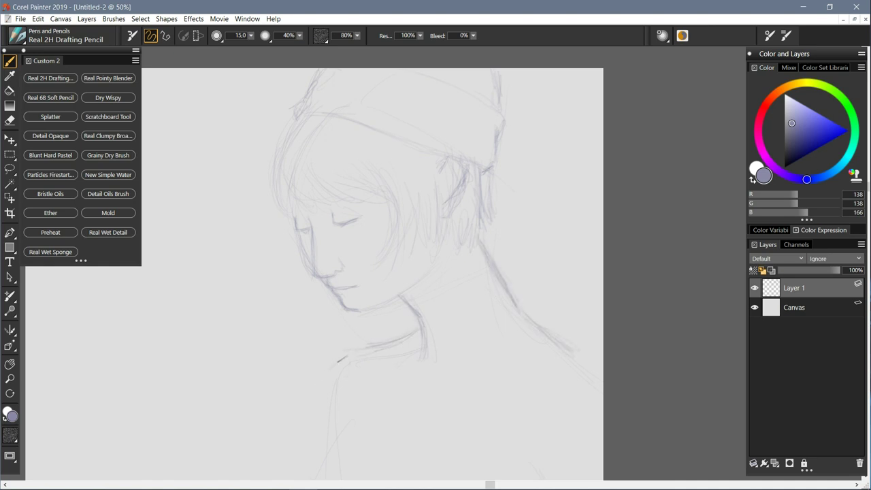
{"action": "left_click_drag", "start_coordinate": [325, 373], "coordinate": [344, 356]}
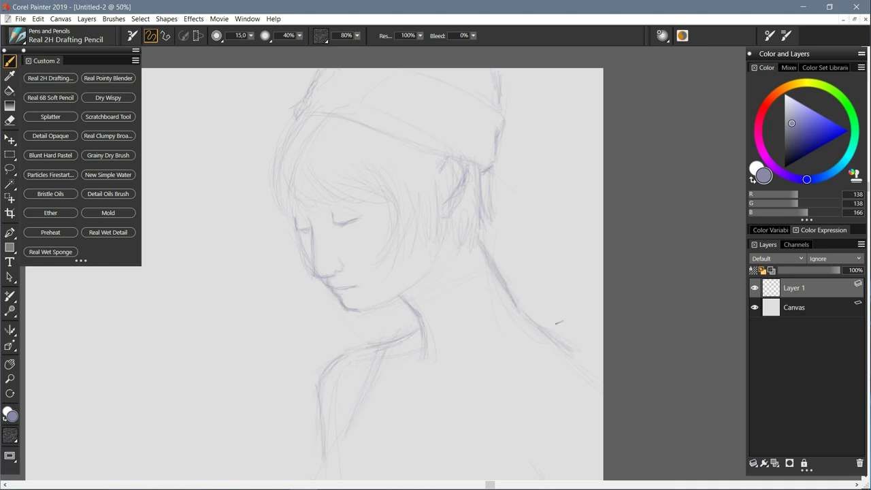
Step: Sketch the torso and tank top, redrawing the scooped neckline and firming up the shoulder strap and chest contour
{"action": "key", "text": "ctrl+minus"}
{"action": "key", "text": "ctrl+minus"}
{"action": "key", "text": "ctrl+minus"}
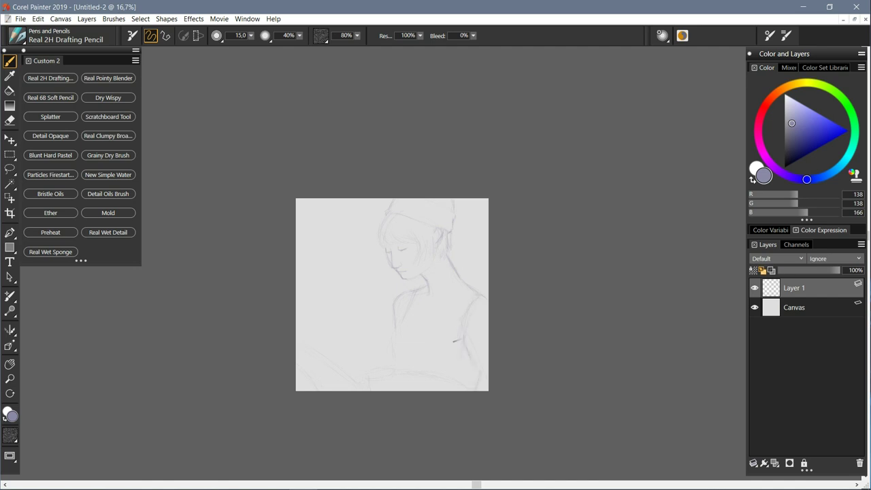
{"action": "scroll", "coordinate": [438, 384], "scroll_direction": "up", "scroll_amount": 2}
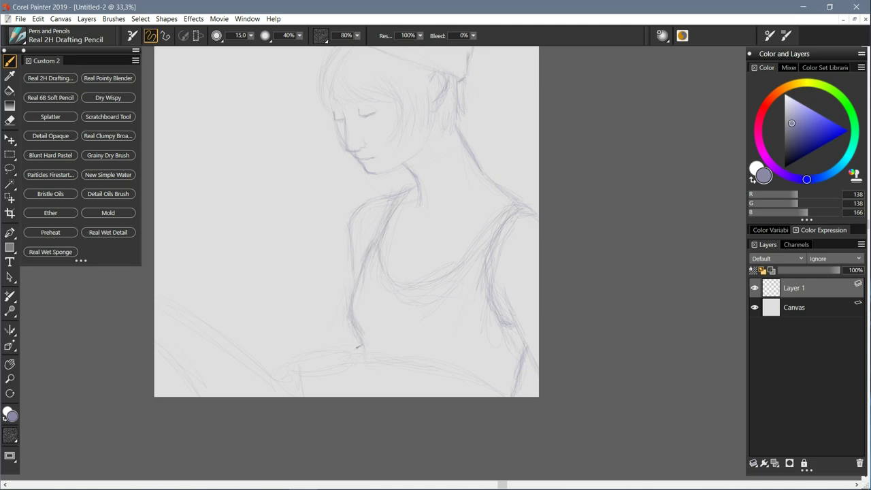
{"action": "left_click_drag", "start_coordinate": [396, 227], "coordinate": [479, 232]}
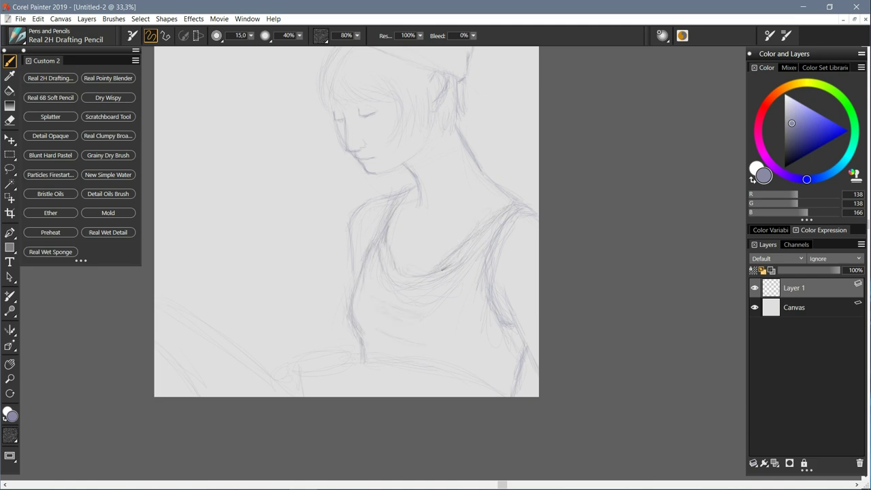
{"action": "key", "text": "ctrl+z"}
{"action": "left_click_drag", "start_coordinate": [393, 262], "coordinate": [396, 208]}
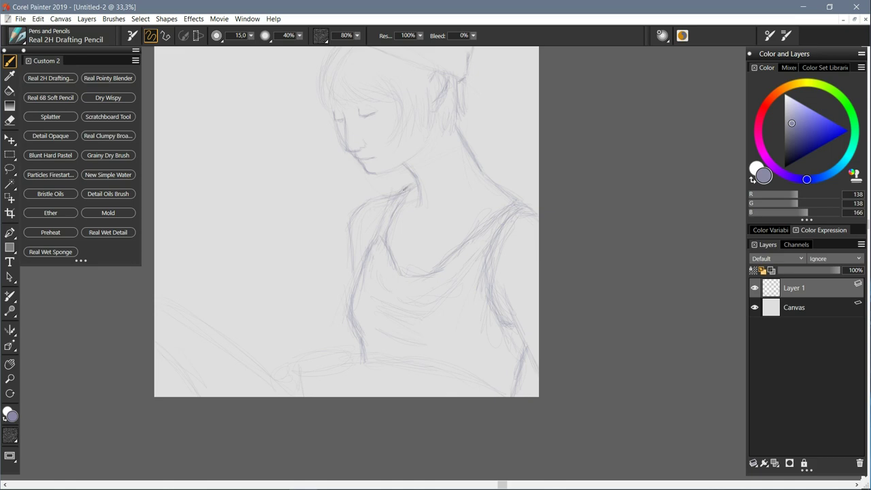
{"action": "mouse_move", "coordinate": [352, 329]}
{"action": "left_mouse_down"}
{"action": "mouse_move", "coordinate": [371, 242]}
{"action": "mouse_move", "coordinate": [422, 258]}
{"action": "mouse_move", "coordinate": [362, 202]}
{"action": "left_mouse_up"}
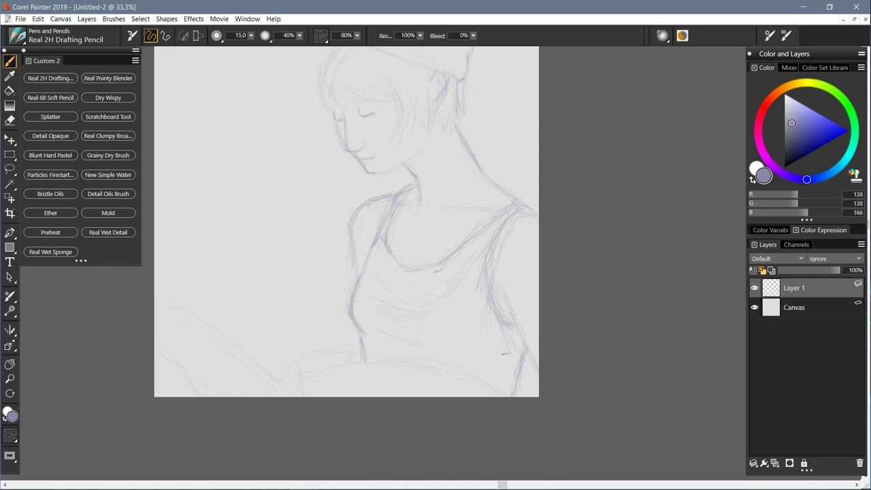
Step: Redraw the near arm's contour down to the canvas edge and erase stray lines around the armpit
{"action": "left_click_drag", "start_coordinate": [508, 302], "coordinate": [534, 392]}
{"action": "key", "text": "e"}
{"action": "mouse_move", "coordinate": [504, 334]}
{"action": "left_mouse_down"}
{"action": "mouse_move", "coordinate": [483, 211]}
{"action": "mouse_move", "coordinate": [502, 330]}
{"action": "left_mouse_up"}
{"action": "key", "text": "b"}
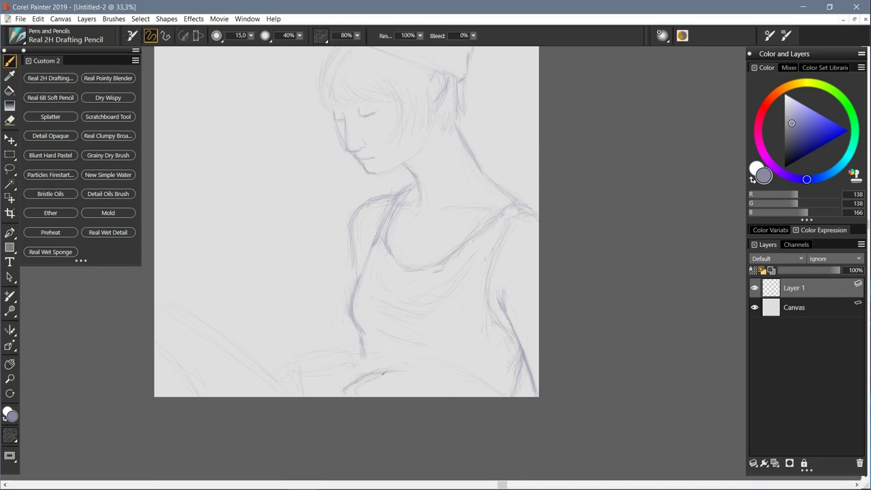
Step: Refine the torso's front contour and shirt folds, erasing stray lines and adding the curve across the lap
{"action": "left_click_drag", "start_coordinate": [342, 324], "coordinate": [354, 288]}
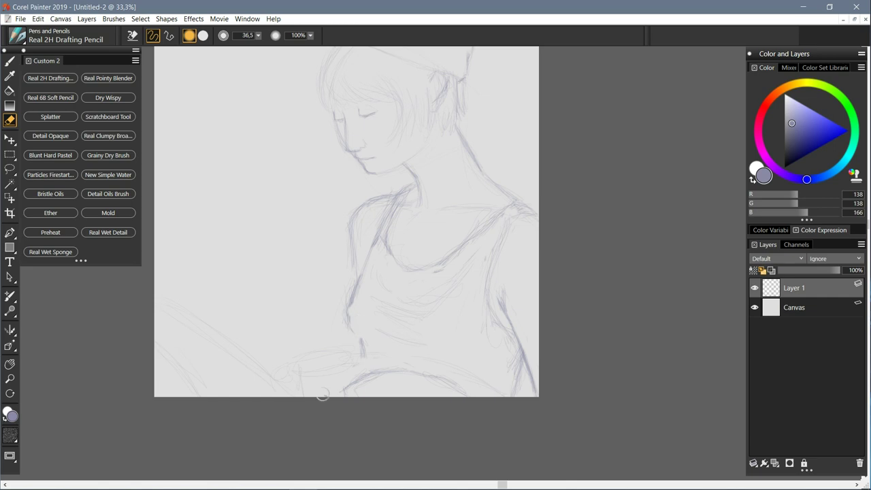
{"action": "left_click_drag", "start_coordinate": [346, 328], "coordinate": [357, 273]}
{"action": "key", "text": "e"}
{"action": "key", "text": "b"}
{"action": "key", "text": "e"}
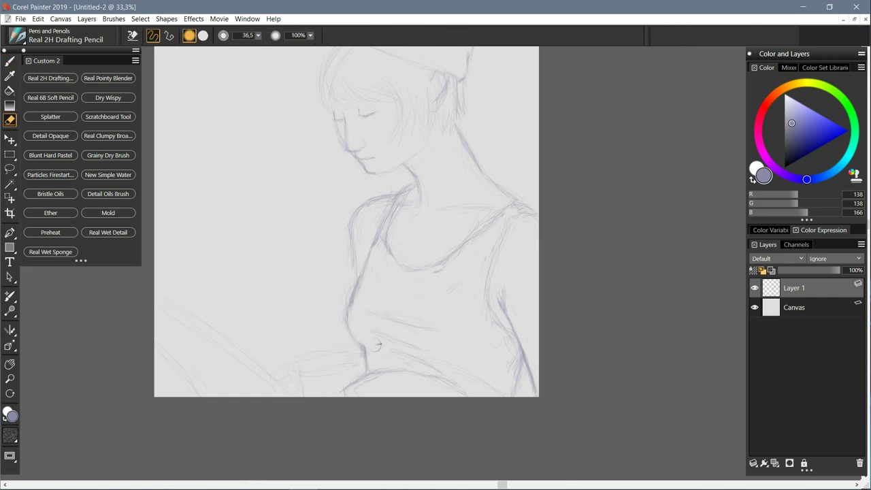
Step: Sketch the mug held in front of the body, the leg contours and the straight lines behind the figure
{"action": "key", "text": "b"}
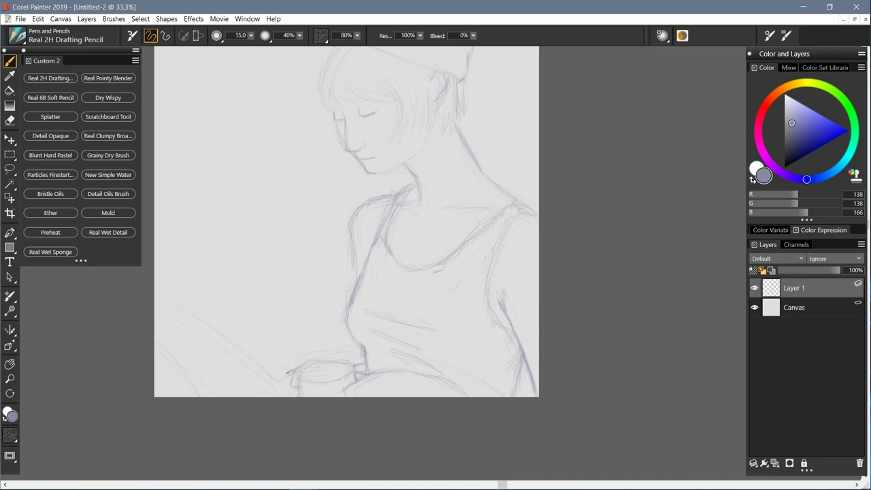
{"action": "left_click_drag", "start_coordinate": [165, 310], "coordinate": [256, 367]}
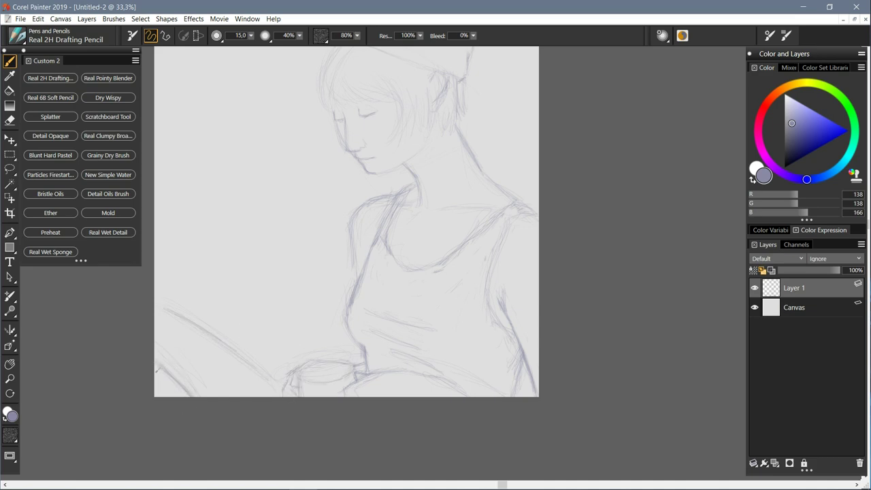
{"action": "key", "text": "ctrl+minus"}
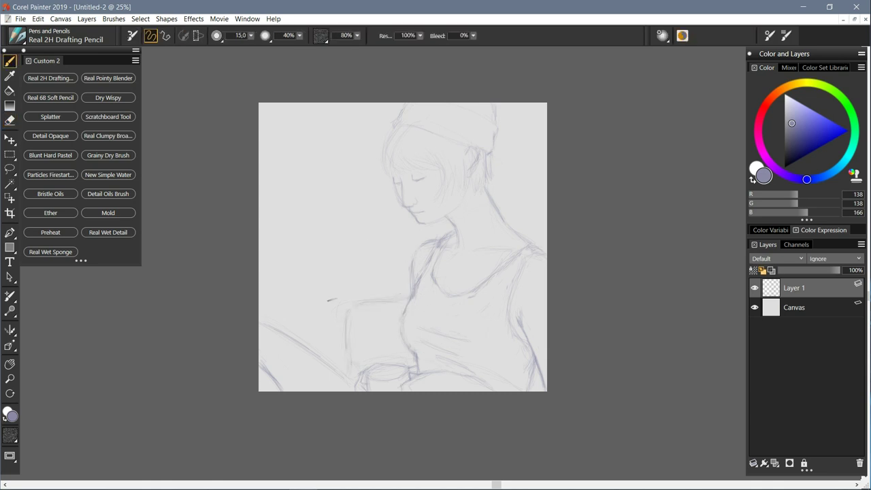
Step: Add a new layer beneath the locked sketch layer and set the Bristle Oils brush colour to RGB 119, 100, 98
{"action": "key", "text": "ctrl+plus"}
{"action": "key", "text": "ctrl+shift+n"}
{"action": "key", "text": "ctrl+plus"}
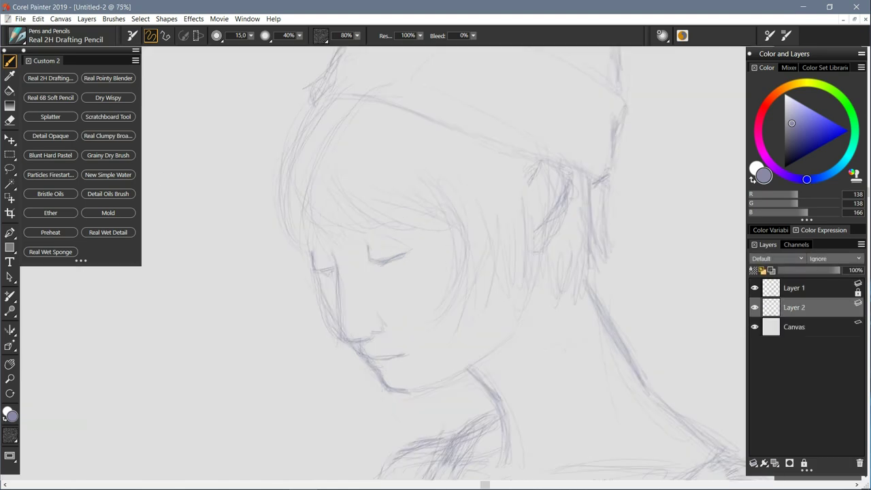
{"action": "left_click", "coordinate": [767, 102]}
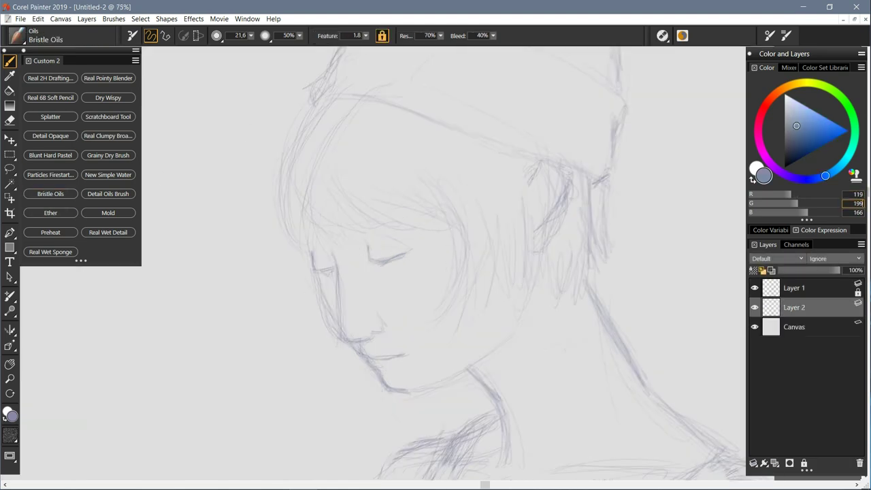
{"action": "left_click", "coordinate": [790, 136]}
Step: Block in the head, neck, shoulders and torso as a flat muted brown silhouette
{"action": "mouse_move", "coordinate": [449, 211]}
{"action": "left_mouse_down"}
{"action": "mouse_move", "coordinate": [446, 299]}
{"action": "mouse_move", "coordinate": [355, 258]}
{"action": "mouse_move", "coordinate": [399, 259]}
{"action": "mouse_move", "coordinate": [366, 360]}
{"action": "mouse_move", "coordinate": [518, 204]}
{"action": "mouse_move", "coordinate": [480, 146]}
{"action": "mouse_move", "coordinate": [327, 150]}
{"action": "mouse_move", "coordinate": [609, 428]}
{"action": "mouse_move", "coordinate": [465, 325]}
{"action": "mouse_move", "coordinate": [383, 127]}
{"action": "left_mouse_up"}
{"action": "mouse_move", "coordinate": [612, 204]}
{"action": "left_mouse_down"}
{"action": "mouse_move", "coordinate": [437, 253]}
{"action": "mouse_move", "coordinate": [570, 305]}
{"action": "mouse_move", "coordinate": [560, 331]}
{"action": "mouse_move", "coordinate": [486, 347]}
{"action": "left_mouse_up"}
{"action": "key", "text": "ctrl+minus"}
{"action": "key", "text": "ctrl+minus"}
{"action": "key", "text": "ctrl+minus"}
{"action": "mouse_move", "coordinate": [489, 250]}
{"action": "left_mouse_down"}
{"action": "mouse_move", "coordinate": [492, 293]}
{"action": "mouse_move", "coordinate": [384, 217]}
{"action": "mouse_move", "coordinate": [435, 351]}
{"action": "mouse_move", "coordinate": [299, 336]}
{"action": "mouse_move", "coordinate": [225, 307]}
{"action": "mouse_move", "coordinate": [218, 333]}
{"action": "left_mouse_up"}
{"action": "key", "text": "ctrl+plus"}
{"action": "key", "text": "ctrl+plus"}
{"action": "key", "text": "ctrl+plus"}
{"action": "left_click_drag", "start_coordinate": [244, 128], "coordinate": [284, 183]}
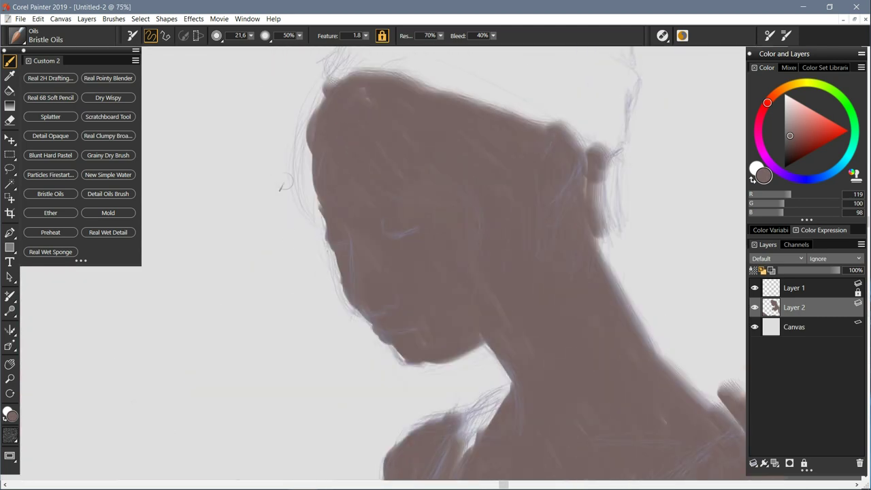
Step: Paint a grey-green patch along the side of the nose and adjust the brush colour from the sampled skin tone
{"action": "left_click", "coordinate": [357, 254], "text": "alt"}
{"action": "mouse_move", "coordinate": [357, 253]}
{"action": "left_mouse_down"}
{"action": "mouse_move", "coordinate": [374, 293]}
{"action": "mouse_move", "coordinate": [364, 269]}
{"action": "left_mouse_up"}
{"action": "key", "text": "Tab"}
{"action": "type", "text": "133"}
{"action": "key", "text": "Tab"}
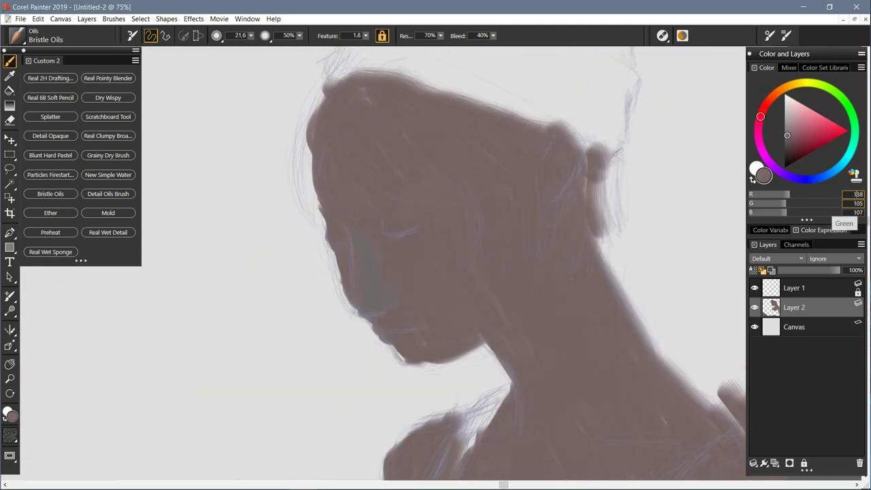
{"action": "type", "text": "127"}
{"action": "key", "text": "Return"}
Step: Paint light strokes along the nose bridge and far eye with the Detail Oils Brush and set the colour to RGB 122, 115, 114
{"action": "left_click", "coordinate": [108, 194]}
{"action": "left_click_drag", "start_coordinate": [346, 226], "coordinate": [354, 312]}
{"action": "mouse_move", "coordinate": [327, 207]}
{"action": "left_mouse_down"}
{"action": "mouse_move", "coordinate": [329, 227]}
{"action": "mouse_move", "coordinate": [353, 305]}
{"action": "left_mouse_up"}
{"action": "type", "text": "122"}
{"action": "key", "text": "Tab"}
{"action": "type", "text": "115"}
{"action": "key", "text": "Tab"}
{"action": "type", "text": "114"}
{"action": "key", "text": "Return"}
Step: Shade the far side of the face with Bristle Oils, setting the colour to RGB 114, 103, 104
{"action": "left_click", "coordinate": [51, 194]}
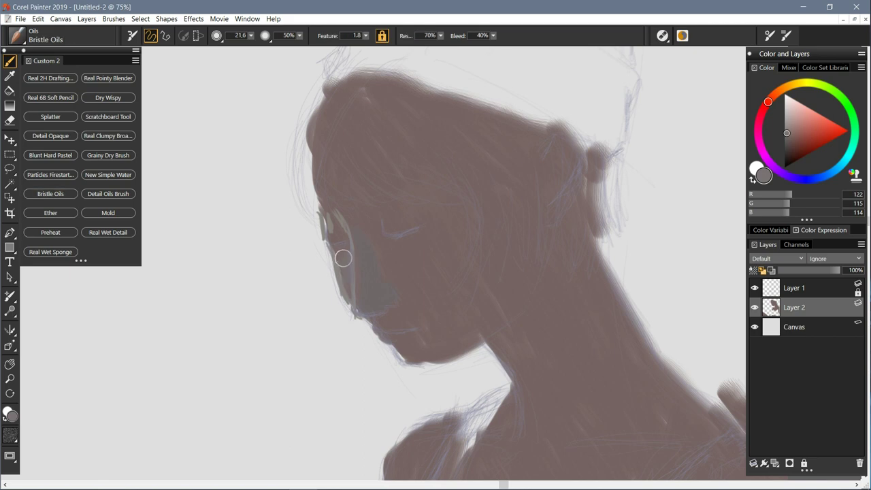
{"action": "left_click", "coordinate": [854, 194]}
{"action": "type", "text": "114"}
{"action": "key", "text": "Tab"}
{"action": "type", "text": "103"}
{"action": "key", "text": "Tab"}
{"action": "type", "text": "104"}
{"action": "key", "text": "Return"}
Step: Set the brush colour to RGB 125, 106, 103 for the warmer base of the nose
{"action": "left_click", "coordinate": [853, 194]}
{"action": "type", "text": "125"}
{"action": "key", "text": "Tab"}
{"action": "type", "text": "106"}
{"action": "key", "text": "Tab"}
{"action": "type", "text": "103"}
{"action": "key", "text": "Return"}
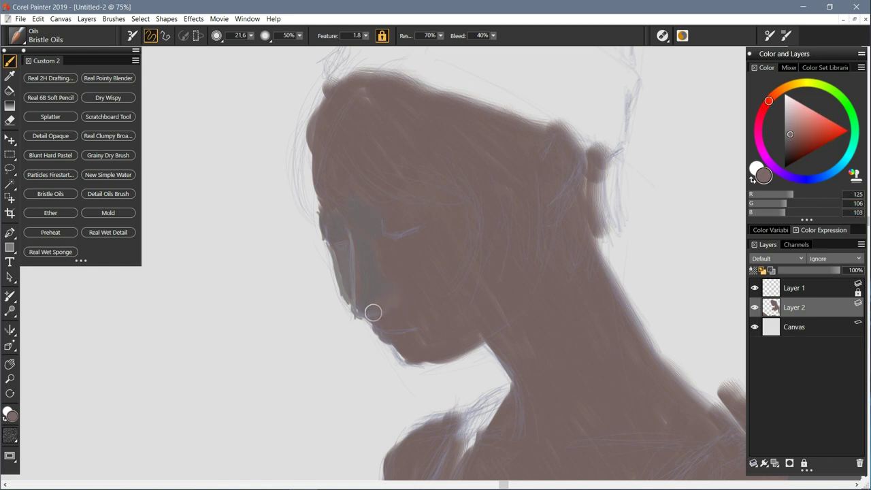
Step: Set the brush colour to RGB 114, 105, 105 and paint the area around the near eye
{"action": "left_click", "coordinate": [854, 194]}
{"action": "type", "text": "114"}
{"action": "left_click", "coordinate": [853, 203]}
{"action": "type", "text": "195"}
{"action": "key", "text": "BackSpace"}
{"action": "key", "text": "BackSpace"}
{"action": "type", "text": "05"}
{"action": "key", "text": "Return"}
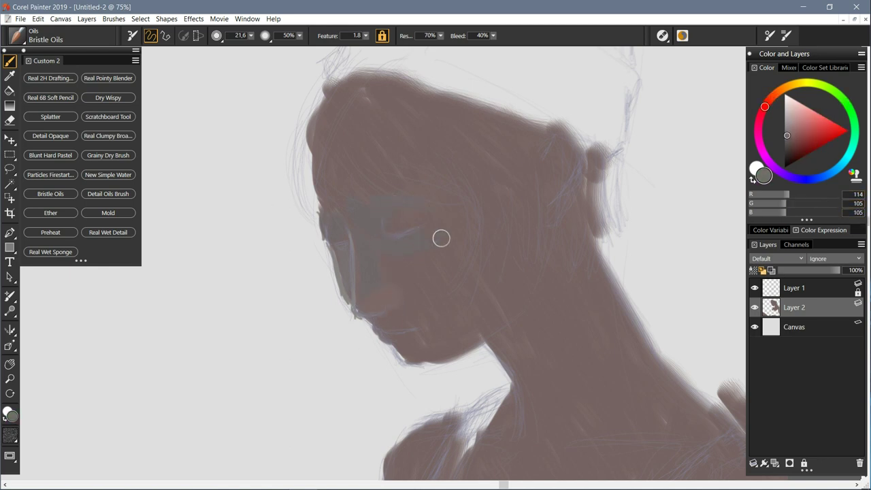
Step: Shade the eyelid and temple with sampled tones and colour the cheek pinkish with RGB 128, 103, 106
{"action": "left_click", "coordinate": [410, 229], "text": "alt"}
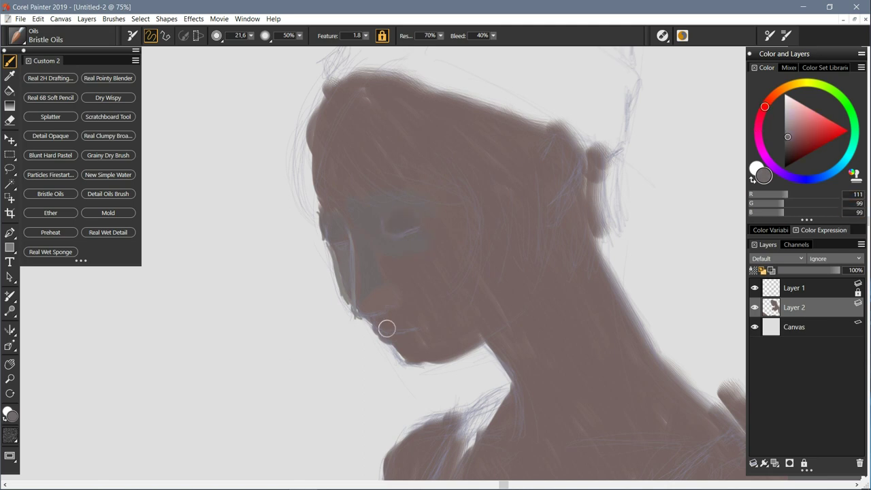
{"action": "left_click_drag", "start_coordinate": [449, 184], "coordinate": [440, 200]}
{"action": "left_click", "coordinate": [440, 200], "text": "alt"}
{"action": "key", "text": "Tab"}
{"action": "type", "text": "103"}
{"action": "key", "text": "Tab"}
{"action": "type", "text": "106"}
{"action": "key", "text": "Return"}
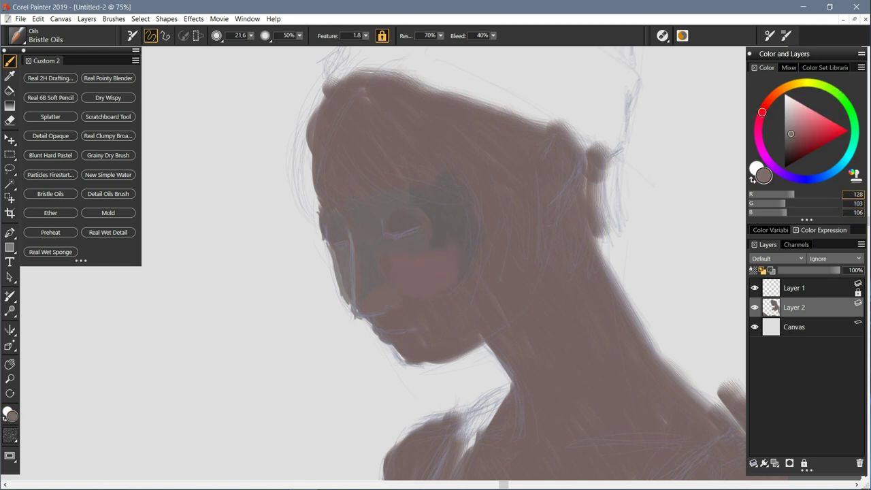
Step: Paint the forehead below the hairline with a greyish skin tone sampled from it
{"action": "left_click", "coordinate": [356, 175], "text": "alt"}
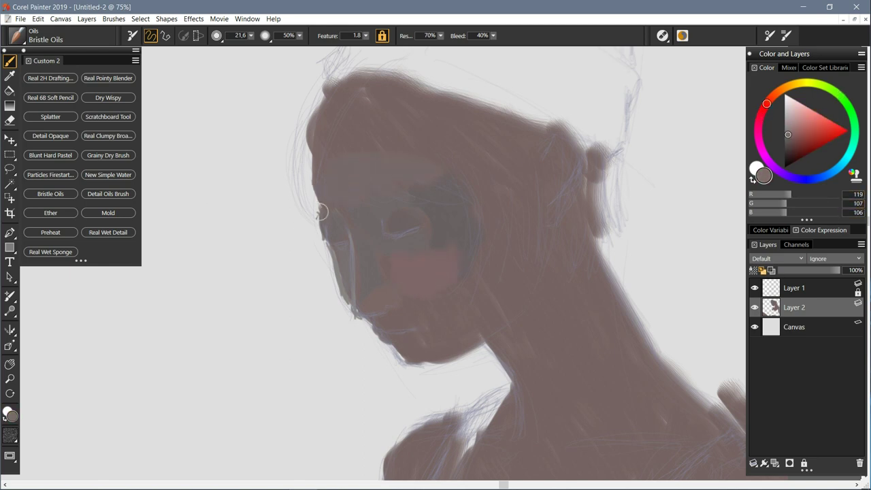
{"action": "key", "text": "ctrl+minus"}
{"action": "key", "text": "ctrl+minus"}
Step: Set the brush colour to RGB 131, 116, 108 and paint the lower face, chin and jaw with the warm yellowish tone
{"action": "key", "text": "Tab"}
{"action": "type", "text": "116"}
{"action": "key", "text": "Tab"}
{"action": "type", "text": "108"}
{"action": "key", "text": "Return"}
{"action": "key", "text": "ctrl+plus"}
{"action": "key", "text": "ctrl+plus"}
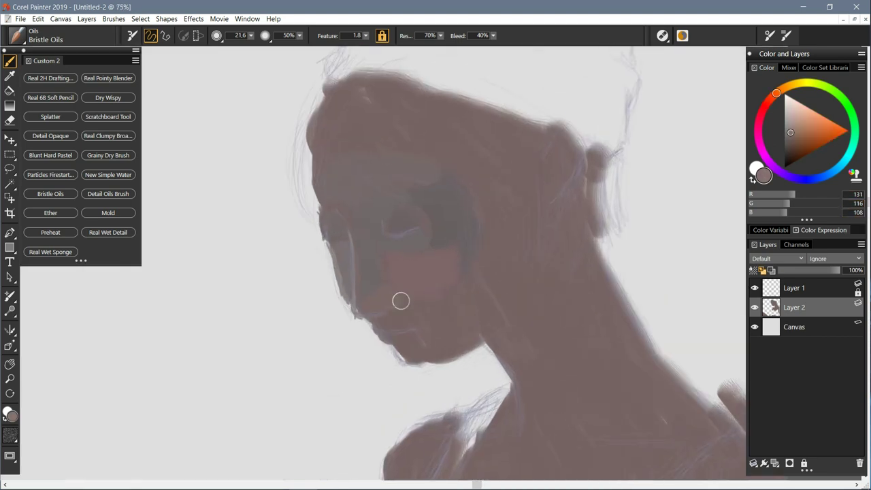
{"action": "left_click_drag", "start_coordinate": [408, 248], "coordinate": [356, 261]}
{"action": "left_click_drag", "start_coordinate": [419, 293], "coordinate": [365, 286]}
{"action": "mouse_move", "coordinate": [422, 259]}
{"action": "left_mouse_down"}
{"action": "mouse_move", "coordinate": [375, 282]}
{"action": "mouse_move", "coordinate": [439, 258]}
{"action": "left_mouse_up"}
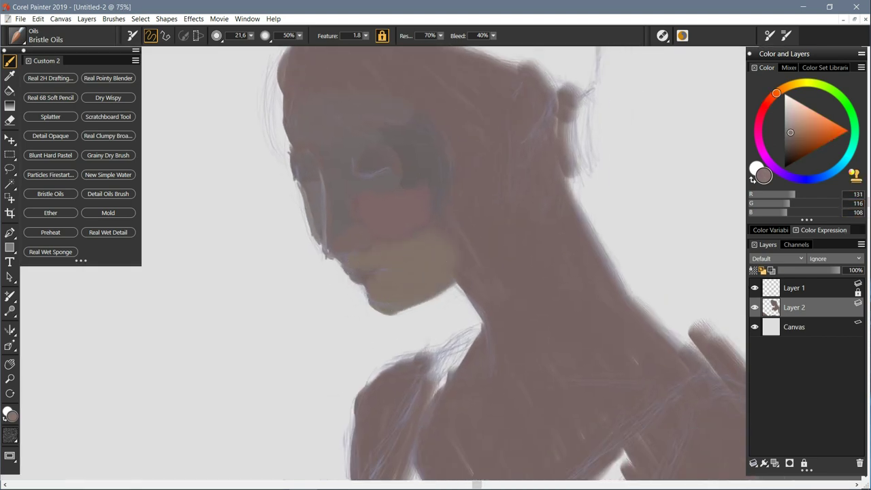
Step: Set the brush colour to RGB 119, 106, 100 and paint the side of the face behind the cheek
{"action": "key", "text": "Tab"}
{"action": "type", "text": "106"}
{"action": "key", "text": "Tab"}
{"action": "type", "text": "100"}
{"action": "key", "text": "Return"}
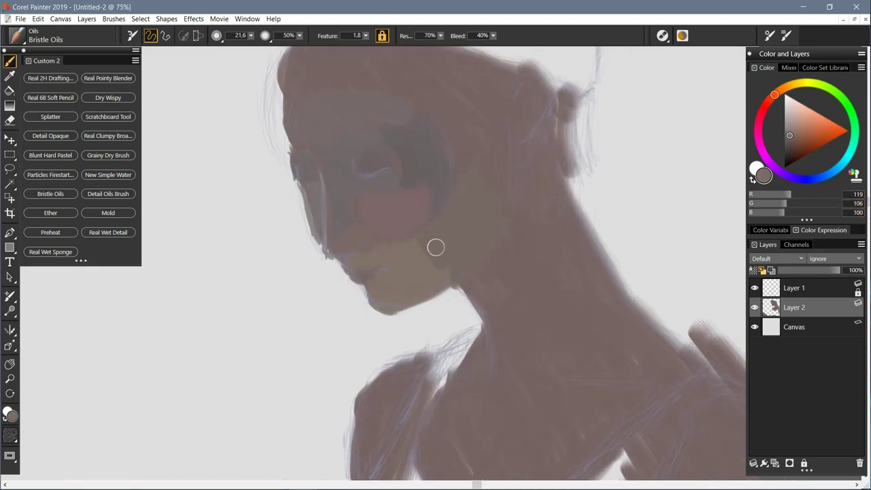
Step: Set the colour to RGB 101, 80, 93 and paint the lips with the Detail Oils Brush
{"action": "type", "text": "101"}
{"action": "key", "text": "Tab"}
{"action": "type", "text": "80"}
{"action": "key", "text": "Tab"}
{"action": "type", "text": "93"}
{"action": "key", "text": "Return"}
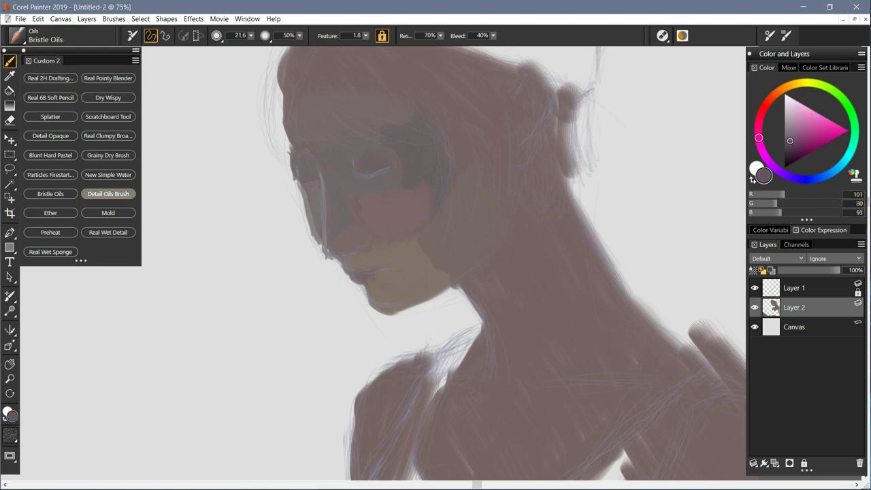
{"action": "left_click", "coordinate": [109, 194]}
{"action": "mouse_move", "coordinate": [377, 270]}
{"action": "left_mouse_down"}
{"action": "mouse_move", "coordinate": [347, 271]}
{"action": "mouse_move", "coordinate": [365, 281]}
{"action": "mouse_move", "coordinate": [350, 278]}
{"action": "mouse_move", "coordinate": [373, 281]}
{"action": "mouse_move", "coordinate": [372, 270]}
{"action": "mouse_move", "coordinate": [345, 272]}
{"action": "mouse_move", "coordinate": [375, 266]}
{"action": "left_mouse_up"}
Step: Mix a lighter mauve and paint highlights over the lips
{"action": "type", "text": "126"}
{"action": "key", "text": "Tab"}
{"action": "type", "text": "117"}
{"action": "key", "text": "Tab"}
{"action": "type", "text": "115"}
{"action": "key", "text": "Return"}
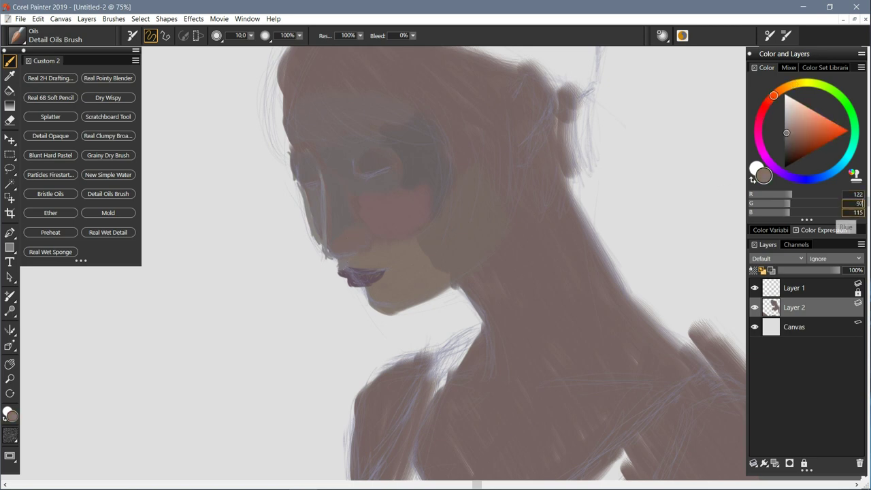
{"action": "left_click", "coordinate": [353, 267], "text": "alt"}
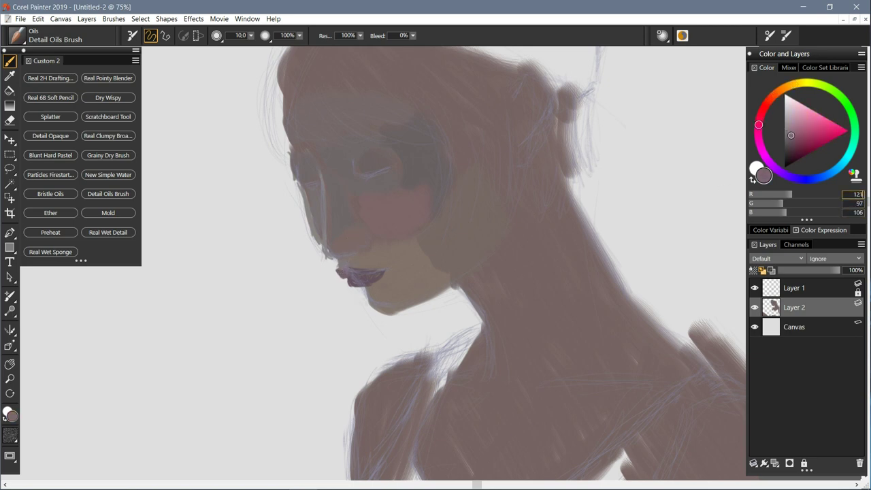
Step: Draw the line between the lips in dark purple RGB 72, 14, 68 and touch up under the nose with sampled skin tone
{"action": "left_click", "coordinate": [354, 279], "text": "alt"}
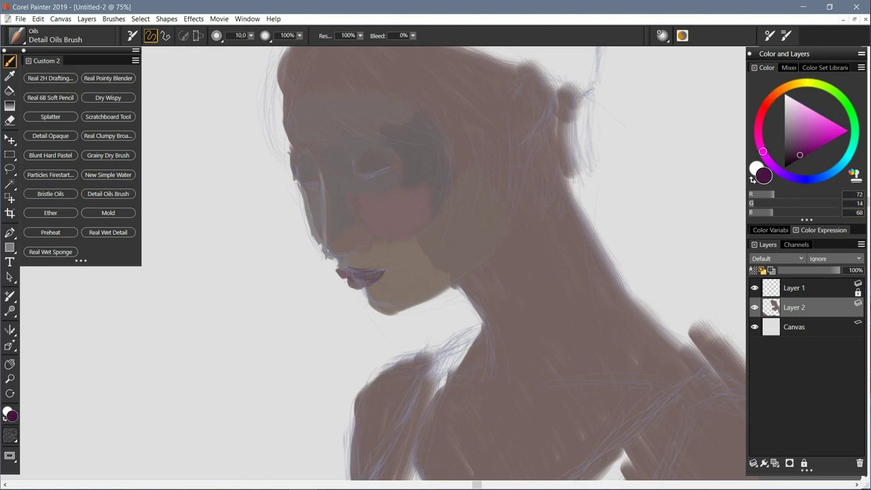
{"action": "left_click", "coordinate": [348, 251], "text": "alt"}
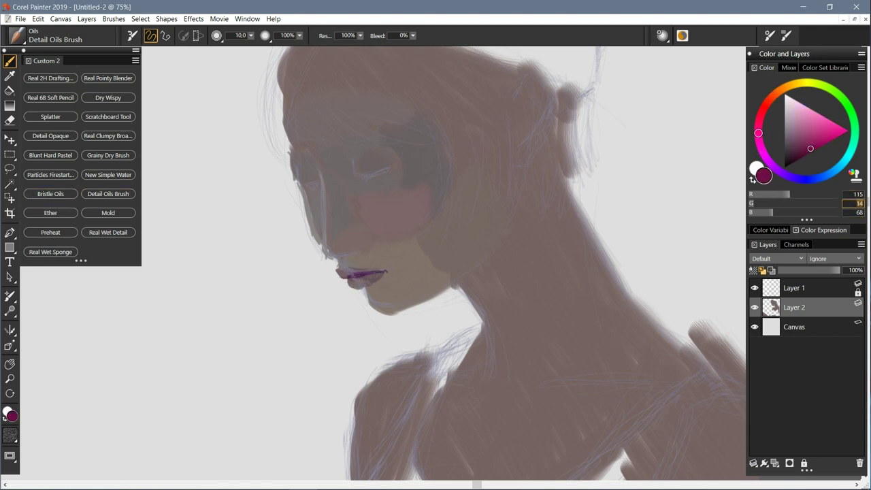
{"action": "left_click", "coordinate": [337, 242], "text": "alt"}
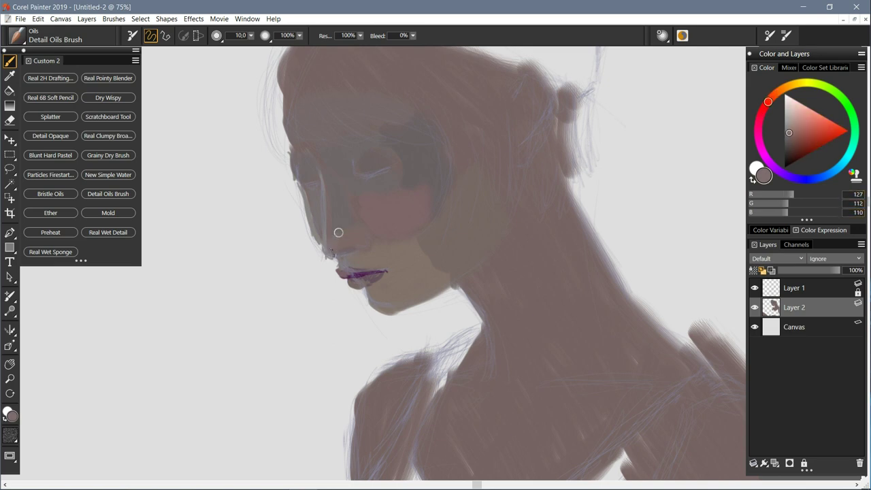
Step: Blend the colour patches on the cheek, eye area and nose with the Real Pointy Blender
{"action": "key", "text": "b"}
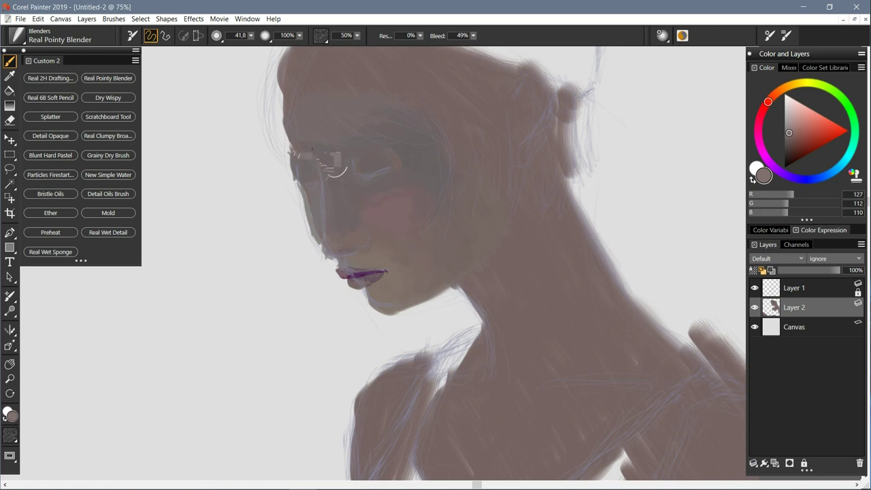
{"action": "left_click_drag", "start_coordinate": [304, 156], "coordinate": [312, 234]}
Step: Add a new layer above the skin layer and set the brush colour to the slate blue RGB 74, 85, 98
{"action": "key", "text": "ctrl+shift+n"}
{"action": "left_click", "coordinate": [855, 194]}
{"action": "type", "text": "74"}
{"action": "key", "text": "Tab"}
{"action": "type", "text": "85"}
{"action": "key", "text": "Tab"}
{"action": "type", "text": "98"}
{"action": "key", "text": "Tab"}
{"action": "key", "text": "b"}
Step: Paint the slate-blue bangs and bobbed side hair in long strands from the hat edge with Bristle Oils
{"action": "mouse_move", "coordinate": [347, 111]}
{"action": "left_mouse_down"}
{"action": "mouse_move", "coordinate": [346, 136]}
{"action": "mouse_move", "coordinate": [399, 217]}
{"action": "left_mouse_up"}
{"action": "mouse_move", "coordinate": [302, 112]}
{"action": "left_mouse_down"}
{"action": "mouse_move", "coordinate": [271, 204]}
{"action": "mouse_move", "coordinate": [276, 239]}
{"action": "mouse_move", "coordinate": [279, 197]}
{"action": "left_mouse_up"}
{"action": "left_click", "coordinate": [50, 194]}
{"action": "mouse_move", "coordinate": [319, 102]}
{"action": "left_mouse_down"}
{"action": "mouse_move", "coordinate": [285, 224]}
{"action": "mouse_move", "coordinate": [311, 209]}
{"action": "mouse_move", "coordinate": [311, 170]}
{"action": "mouse_move", "coordinate": [392, 197]}
{"action": "mouse_move", "coordinate": [357, 204]}
{"action": "left_mouse_up"}
{"action": "mouse_move", "coordinate": [347, 116]}
{"action": "left_mouse_down"}
{"action": "mouse_move", "coordinate": [409, 204]}
{"action": "mouse_move", "coordinate": [446, 201]}
{"action": "mouse_move", "coordinate": [452, 310]}
{"action": "left_mouse_up"}
{"action": "left_click_drag", "start_coordinate": [385, 112], "coordinate": [476, 263]}
{"action": "mouse_move", "coordinate": [480, 153]}
{"action": "left_mouse_down"}
{"action": "mouse_move", "coordinate": [517, 275]}
{"action": "mouse_move", "coordinate": [473, 284]}
{"action": "left_mouse_up"}
{"action": "mouse_move", "coordinate": [510, 150]}
{"action": "left_mouse_down"}
{"action": "mouse_move", "coordinate": [532, 246]}
{"action": "mouse_move", "coordinate": [538, 187]}
{"action": "left_mouse_up"}
{"action": "left_click_drag", "start_coordinate": [463, 135], "coordinate": [504, 285]}
{"action": "left_click_drag", "start_coordinate": [432, 123], "coordinate": [469, 286]}
{"action": "left_click_drag", "start_coordinate": [391, 102], "coordinate": [429, 163]}
{"action": "left_click_drag", "start_coordinate": [374, 119], "coordinate": [436, 129]}
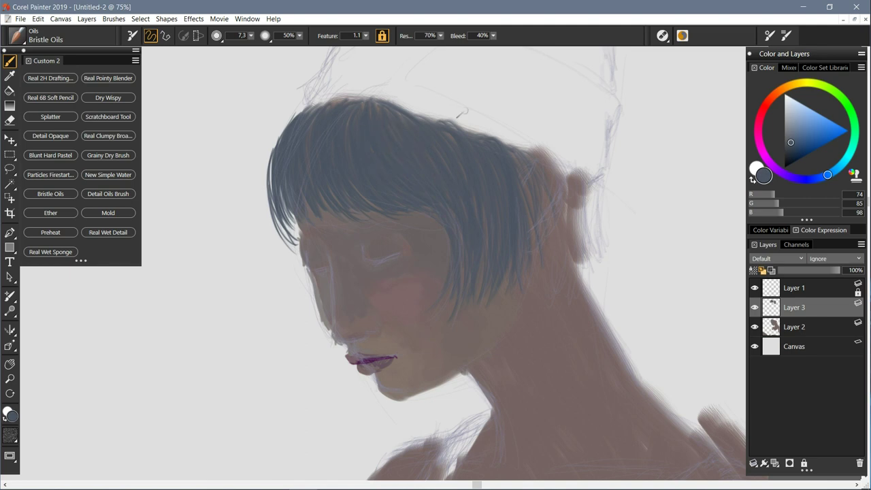
Step: Paint the hair behind the ear in slate blue down to the nape with Bristle Oils
{"action": "left_click_drag", "start_coordinate": [578, 183], "coordinate": [587, 256]}
{"action": "mouse_move", "coordinate": [557, 172]}
{"action": "left_mouse_down"}
{"action": "mouse_move", "coordinate": [567, 270]}
{"action": "mouse_move", "coordinate": [579, 270]}
{"action": "left_mouse_up"}
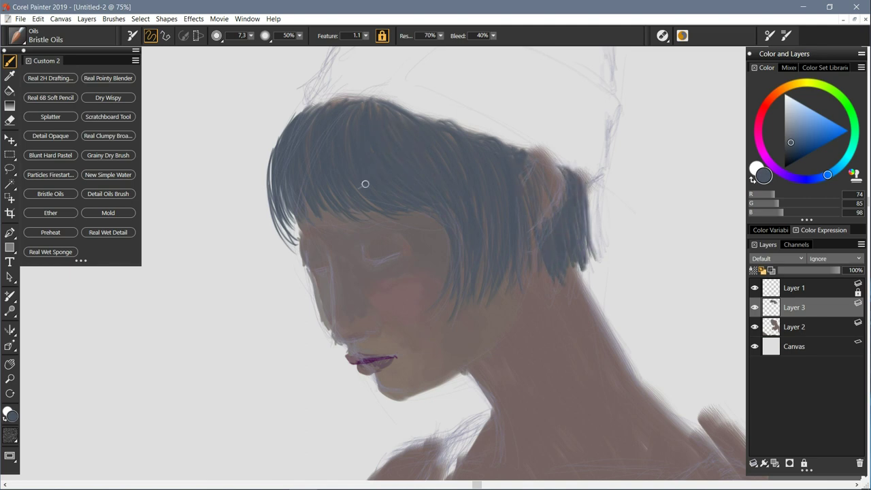
Step: Set the brush colour to the darker blue RGB 64, 74, 92 and shade strands from the crown down the bangs and side hair
{"action": "left_click", "coordinate": [855, 194]}
{"action": "type", "text": "64"}
{"action": "key", "text": "Tab"}
{"action": "type", "text": "74"}
{"action": "key", "text": "Tab"}
{"action": "type", "text": "92"}
{"action": "key", "text": "Return"}
{"action": "left_click_drag", "start_coordinate": [364, 140], "coordinate": [428, 212]}
{"action": "left_click_drag", "start_coordinate": [429, 170], "coordinate": [460, 283]}
{"action": "left_click_drag", "start_coordinate": [471, 194], "coordinate": [482, 267]}
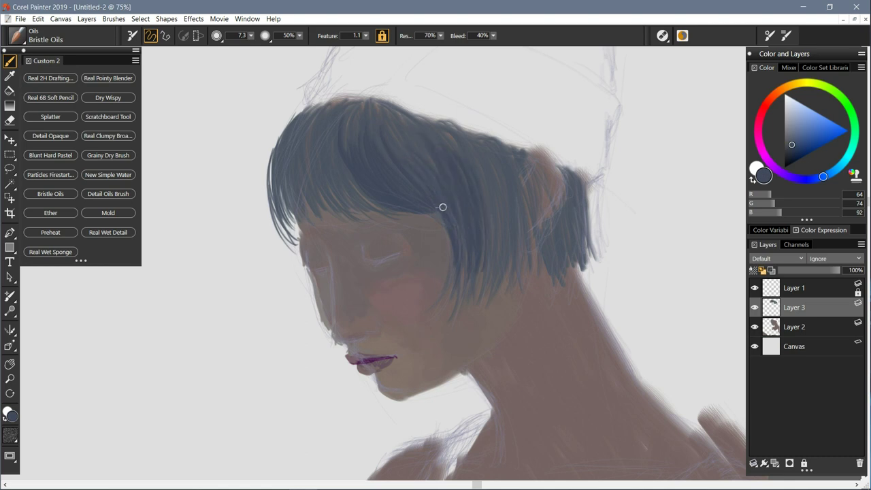
Step: Deepen the hair shadows in dark blue along the hat edge, through the front bangs and behind the ear
{"action": "mouse_move", "coordinate": [469, 144]}
{"action": "left_mouse_down"}
{"action": "mouse_move", "coordinate": [491, 253]}
{"action": "mouse_move", "coordinate": [507, 269]}
{"action": "left_mouse_up"}
{"action": "left_click_drag", "start_coordinate": [517, 146], "coordinate": [473, 173]}
{"action": "left_click_drag", "start_coordinate": [470, 125], "coordinate": [442, 145]}
{"action": "mouse_move", "coordinate": [388, 119]}
{"action": "left_mouse_down"}
{"action": "mouse_move", "coordinate": [402, 151]}
{"action": "mouse_move", "coordinate": [347, 205]}
{"action": "left_mouse_up"}
{"action": "left_click_drag", "start_coordinate": [317, 130], "coordinate": [299, 196]}
{"action": "left_click_drag", "start_coordinate": [292, 181], "coordinate": [286, 201]}
{"action": "left_click_drag", "start_coordinate": [577, 176], "coordinate": [552, 251]}
{"action": "mouse_move", "coordinate": [545, 162]}
{"action": "left_mouse_down"}
{"action": "mouse_move", "coordinate": [533, 191]}
{"action": "mouse_move", "coordinate": [565, 178]}
{"action": "mouse_move", "coordinate": [554, 189]}
{"action": "left_mouse_up"}
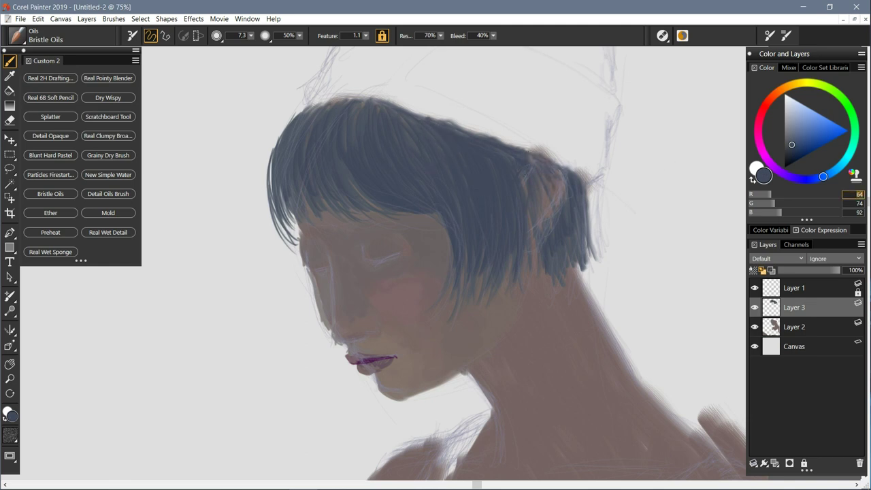
{"action": "left_click", "coordinate": [505, 168], "text": "alt"}
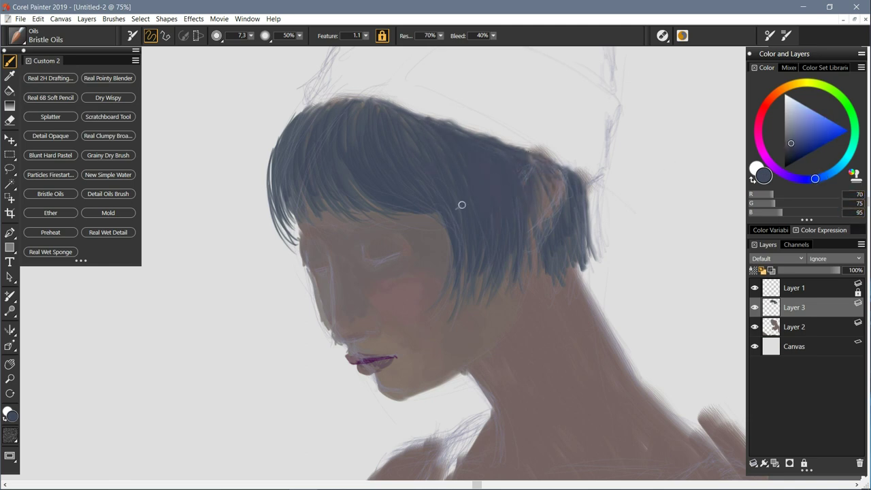
Step: Set the brush colour to grey RGB 104, 109, 112 and paint lighter strands over the front of the bangs and their outer edge
{"action": "type", "text": "104"}
{"action": "key", "text": "Tab"}
{"action": "type", "text": "109"}
{"action": "key", "text": "Tab"}
{"action": "type", "text": "112"}
{"action": "mouse_move", "coordinate": [315, 156]}
{"action": "left_mouse_down"}
{"action": "mouse_move", "coordinate": [323, 113]}
{"action": "mouse_move", "coordinate": [320, 201]}
{"action": "left_mouse_up"}
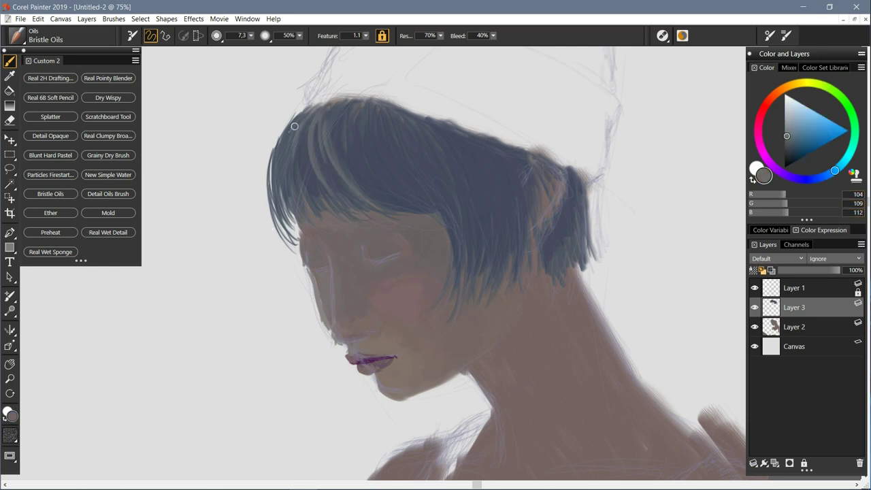
{"action": "left_click_drag", "start_coordinate": [299, 112], "coordinate": [272, 211]}
{"action": "left_click_drag", "start_coordinate": [267, 177], "coordinate": [289, 242]}
{"action": "left_click", "coordinate": [293, 157], "text": "alt"}
{"action": "left_click_drag", "start_coordinate": [280, 192], "coordinate": [299, 243]}
Step: Sample a lighter tone from the bangs and paint highlight strands across the bangs and down the side hair
{"action": "left_click", "coordinate": [320, 122], "text": "alt"}
{"action": "left_click_drag", "start_coordinate": [314, 112], "coordinate": [306, 194]}
{"action": "left_click_drag", "start_coordinate": [300, 160], "coordinate": [289, 211]}
{"action": "left_click_drag", "start_coordinate": [432, 155], "coordinate": [463, 204]}
{"action": "left_click_drag", "start_coordinate": [458, 208], "coordinate": [449, 270]}
{"action": "left_click_drag", "start_coordinate": [388, 134], "coordinate": [412, 181]}
{"action": "left_click_drag", "start_coordinate": [412, 183], "coordinate": [432, 208]}
{"action": "left_click_drag", "start_coordinate": [517, 188], "coordinate": [503, 272]}
{"action": "left_click_drag", "start_coordinate": [496, 216], "coordinate": [487, 252]}
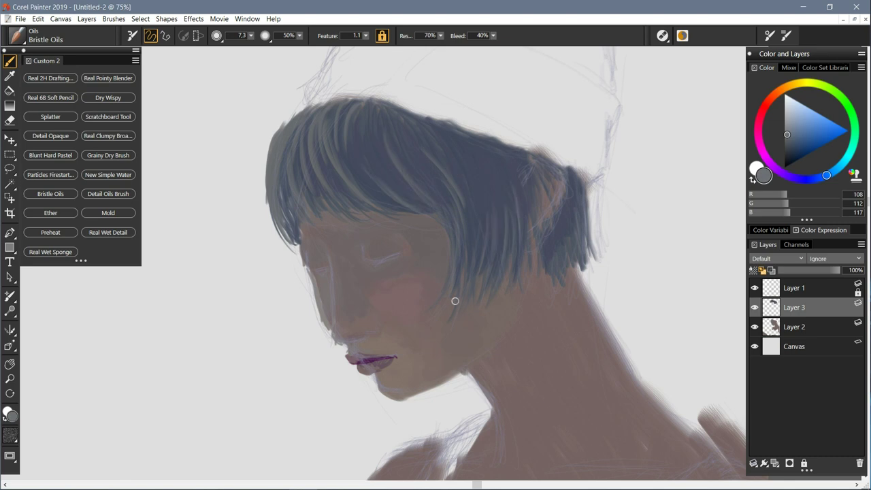
Step: Set the brush colour to pale yellow-grey RGB 181, 179, 152 and paint light strands on the hair behind the ear
{"action": "type", "text": "181"}
{"action": "key", "text": "Tab"}
{"action": "type", "text": "179"}
{"action": "key", "text": "Tab"}
{"action": "type", "text": "152"}
{"action": "left_click_drag", "start_coordinate": [577, 174], "coordinate": [587, 246]}
{"action": "left_click_drag", "start_coordinate": [584, 207], "coordinate": [569, 276]}
{"action": "left_click_drag", "start_coordinate": [552, 246], "coordinate": [562, 280]}
{"action": "left_click_drag", "start_coordinate": [525, 208], "coordinate": [530, 269]}
{"action": "left_click_drag", "start_coordinate": [524, 237], "coordinate": [521, 280]}
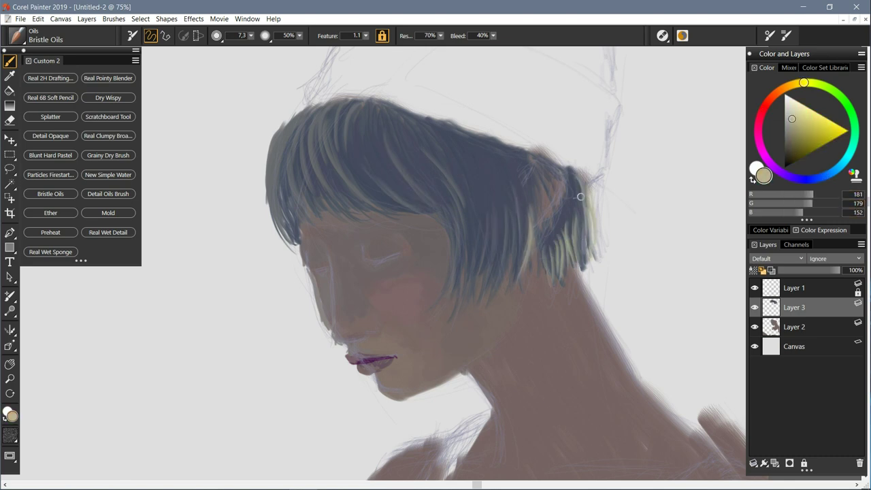
{"action": "left_click_drag", "start_coordinate": [580, 178], "coordinate": [578, 237]}
Step: Add fine pale highlight strands over the bangs and the bobbed side hair with the Detail Oils Brush
{"action": "mouse_move", "coordinate": [302, 110]}
{"action": "left_mouse_down"}
{"action": "mouse_move", "coordinate": [269, 151]}
{"action": "mouse_move", "coordinate": [279, 225]}
{"action": "mouse_move", "coordinate": [285, 190]}
{"action": "mouse_move", "coordinate": [327, 208]}
{"action": "left_mouse_up"}
{"action": "key", "text": "ctrl+1"}
{"action": "left_click_drag", "start_coordinate": [268, 136], "coordinate": [263, 213]}
{"action": "left_click_drag", "start_coordinate": [346, 131], "coordinate": [363, 174]}
{"action": "left_click_drag", "start_coordinate": [360, 157], "coordinate": [403, 202]}
{"action": "left_click_drag", "start_coordinate": [385, 117], "coordinate": [427, 201]}
{"action": "left_click_drag", "start_coordinate": [409, 132], "coordinate": [500, 236]}
{"action": "left_click_drag", "start_coordinate": [440, 132], "coordinate": [490, 209]}
{"action": "left_click_drag", "start_coordinate": [519, 163], "coordinate": [539, 195]}
{"action": "left_click_drag", "start_coordinate": [511, 229], "coordinate": [496, 283]}
{"action": "left_click_drag", "start_coordinate": [486, 209], "coordinate": [469, 283]}
{"action": "left_click_drag", "start_coordinate": [461, 228], "coordinate": [446, 286]}
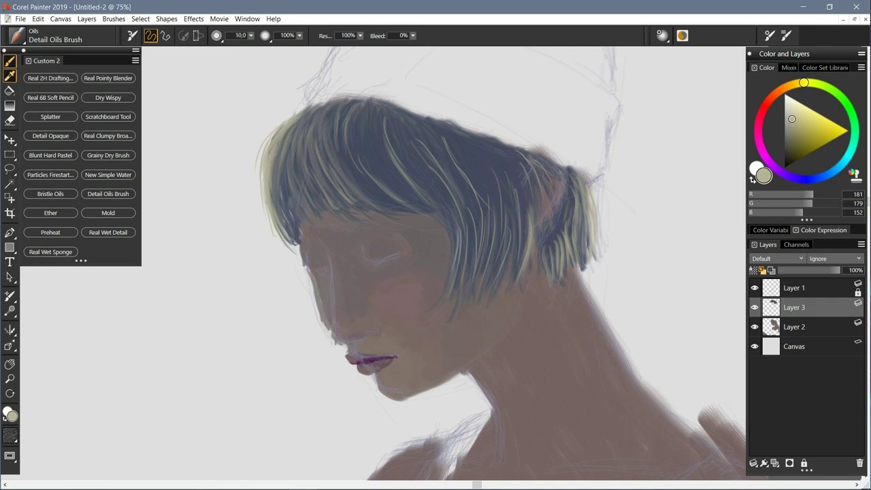
Step: Add a new layer above the hair layer and set the brush colour to grey-green RGB 132, 140, 125
{"action": "left_click", "coordinate": [458, 236], "text": "alt"}
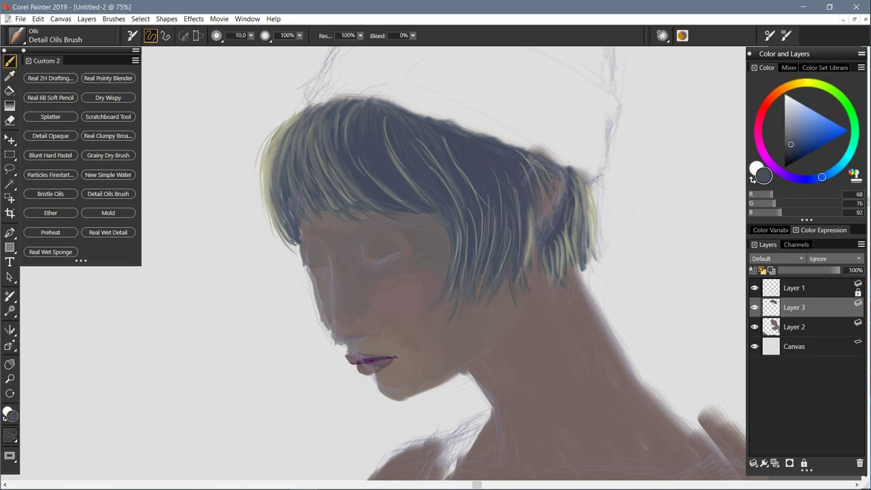
{"action": "key", "text": "ctrl+shift+n"}
{"action": "left_click_drag", "start_coordinate": [381, 98], "coordinate": [340, 235]}
{"action": "type", "text": "32"}
{"action": "key", "text": "Tab"}
{"action": "type", "text": "140"}
{"action": "key", "text": "Tab"}
{"action": "type", "text": "125"}
{"action": "key", "text": "Return"}
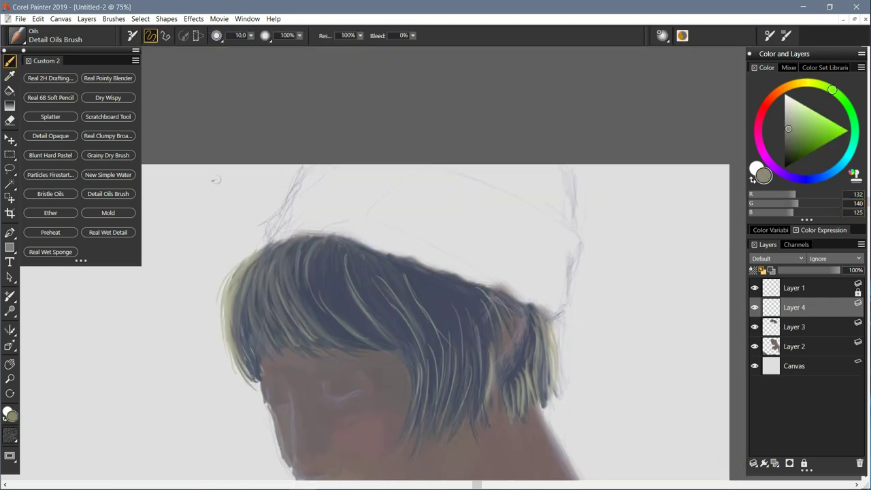
Step: Paint the hat's lower edge and sides in grey-green with Bristle Oils and fill the crown behind the folded brim
{"action": "left_click", "coordinate": [50, 193]}
{"action": "mouse_move", "coordinate": [316, 170]}
{"action": "left_mouse_down"}
{"action": "mouse_move", "coordinate": [284, 240]}
{"action": "mouse_move", "coordinate": [435, 267]}
{"action": "mouse_move", "coordinate": [553, 317]}
{"action": "mouse_move", "coordinate": [569, 266]}
{"action": "left_mouse_up"}
{"action": "left_click_drag", "start_coordinate": [571, 239], "coordinate": [548, 311]}
{"action": "left_click_drag", "start_coordinate": [313, 169], "coordinate": [272, 231]}
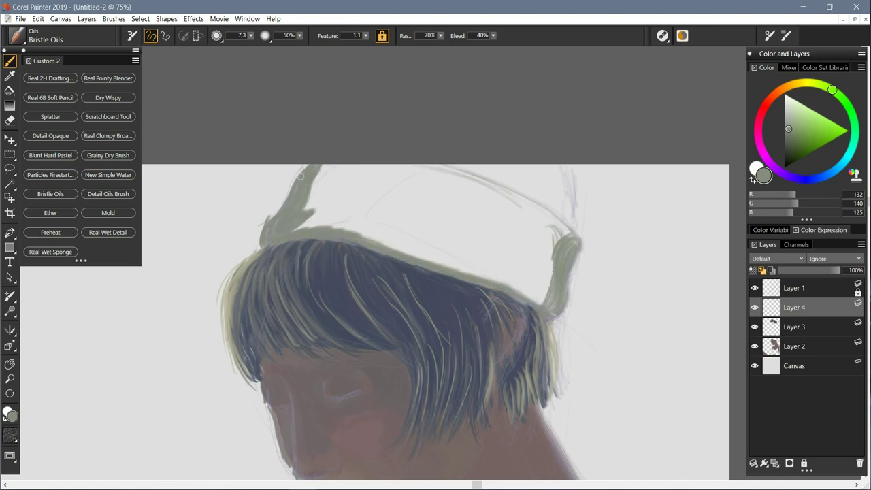
{"action": "left_click_drag", "start_coordinate": [571, 163], "coordinate": [559, 224]}
{"action": "left_click_drag", "start_coordinate": [530, 160], "coordinate": [565, 204]}
{"action": "mouse_move", "coordinate": [467, 159]}
{"action": "left_mouse_down"}
{"action": "mouse_move", "coordinate": [545, 233]}
{"action": "mouse_move", "coordinate": [544, 291]}
{"action": "left_mouse_up"}
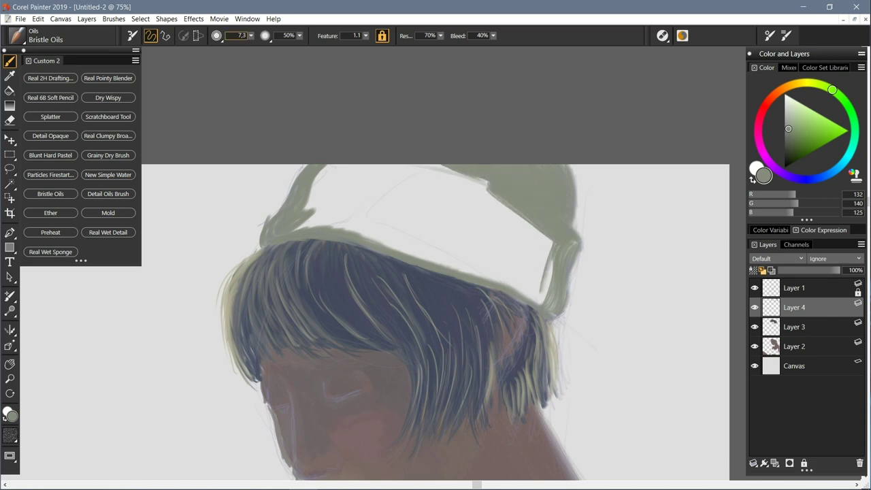
Step: Fill the hat's folded brim with solid grey-green strokes using Bristle Oils at size 17.5
{"action": "left_click_drag", "start_coordinate": [487, 180], "coordinate": [464, 271]}
{"action": "left_click_drag", "start_coordinate": [549, 238], "coordinate": [522, 302]}
{"action": "mouse_move", "coordinate": [335, 166]}
{"action": "left_mouse_down"}
{"action": "mouse_move", "coordinate": [311, 203]}
{"action": "mouse_move", "coordinate": [354, 172]}
{"action": "left_mouse_up"}
{"action": "left_click_drag", "start_coordinate": [521, 265], "coordinate": [516, 310]}
{"action": "mouse_move", "coordinate": [538, 228]}
{"action": "left_mouse_down"}
{"action": "mouse_move", "coordinate": [490, 283]}
{"action": "mouse_move", "coordinate": [470, 282]}
{"action": "left_mouse_up"}
{"action": "left_click_drag", "start_coordinate": [477, 173], "coordinate": [442, 269]}
{"action": "left_click_drag", "start_coordinate": [504, 197], "coordinate": [476, 272]}
{"action": "mouse_move", "coordinate": [449, 170]}
{"action": "left_mouse_down"}
{"action": "mouse_move", "coordinate": [367, 228]}
{"action": "mouse_move", "coordinate": [327, 238]}
{"action": "left_mouse_up"}
{"action": "mouse_move", "coordinate": [442, 164]}
{"action": "left_mouse_down"}
{"action": "mouse_move", "coordinate": [387, 204]}
{"action": "mouse_move", "coordinate": [327, 218]}
{"action": "left_mouse_up"}
{"action": "left_click_drag", "start_coordinate": [470, 191], "coordinate": [463, 229]}
{"action": "key", "text": "ctrl+minus"}
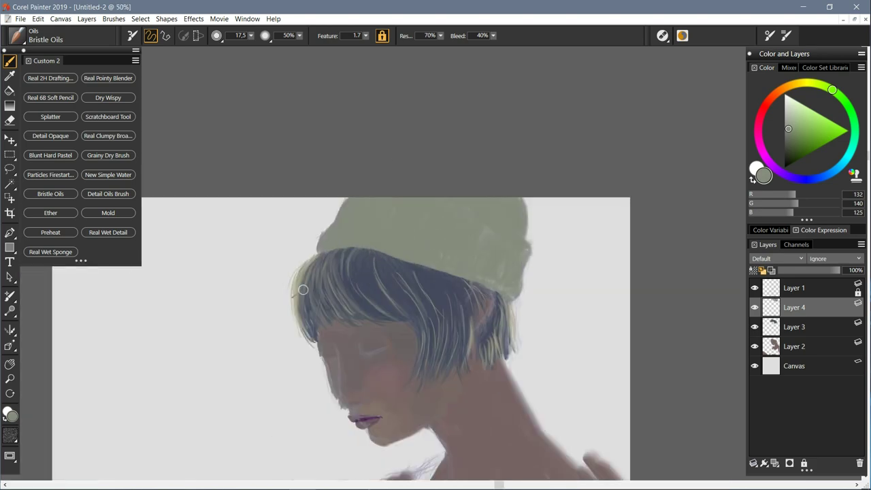
Step: Set the brush colour to pale green RGB 186, 197, 183 and paint light rib strokes and the fold's edge on the hat
{"action": "type", "text": "186"}
{"action": "key", "text": "Tab"}
{"action": "type", "text": "197"}
{"action": "key", "text": "Tab"}
{"action": "type", "text": "183"}
{"action": "key", "text": "Return"}
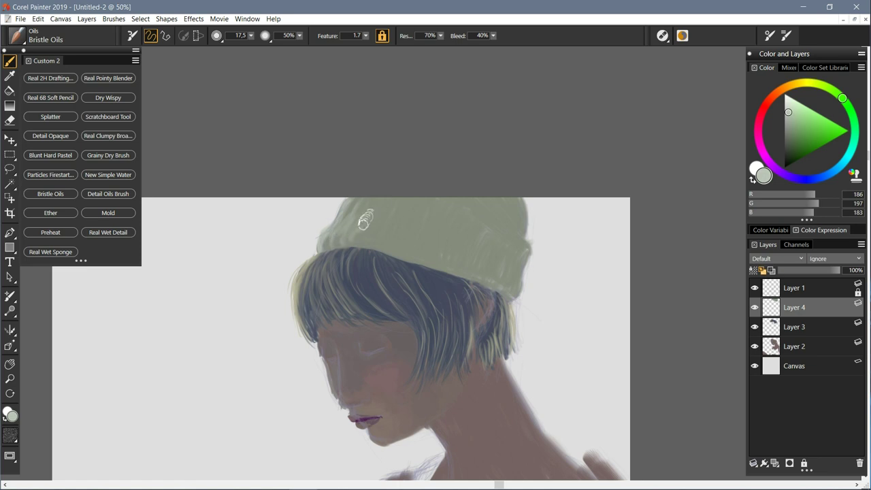
{"action": "mouse_move", "coordinate": [528, 247]}
{"action": "left_mouse_down"}
{"action": "mouse_move", "coordinate": [458, 208]}
{"action": "mouse_move", "coordinate": [521, 263]}
{"action": "mouse_move", "coordinate": [512, 283]}
{"action": "mouse_move", "coordinate": [494, 283]}
{"action": "mouse_move", "coordinate": [479, 277]}
{"action": "mouse_move", "coordinate": [480, 244]}
{"action": "mouse_move", "coordinate": [519, 211]}
{"action": "left_mouse_up"}
Step: Sample the hat's shadow tone, then set the brush colour to RGB 142, 150, 135 and paint mid-tone ribs on the folded brim
{"action": "left_click", "coordinate": [452, 297], "text": "alt"}
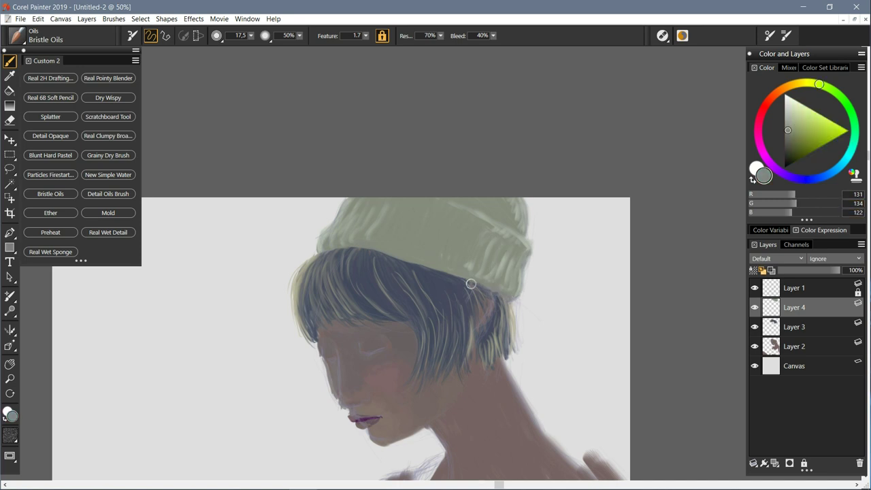
{"action": "left_click", "coordinate": [854, 194]}
{"action": "type", "text": "142"}
{"action": "key", "text": "Tab"}
{"action": "type", "text": "150"}
{"action": "key", "text": "Tab"}
{"action": "type", "text": "135"}
{"action": "key", "text": "Return"}
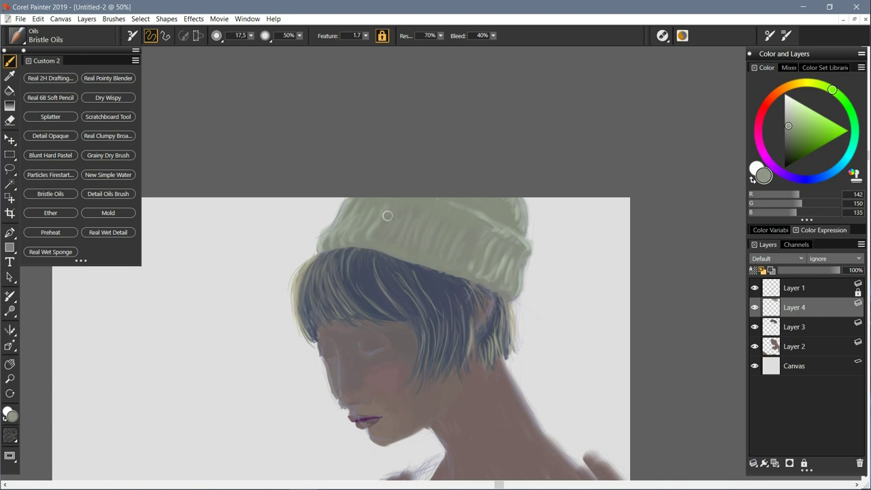
Step: Set the brush colour to blue-grey RGB 105, 116, 118 and shade the grooves between the knitted ribs of the hat
{"action": "type", "text": "105"}
{"action": "key", "text": "Tab"}
{"action": "type", "text": "116"}
{"action": "key", "text": "Tab"}
{"action": "type", "text": "118"}
{"action": "key", "text": "Return"}
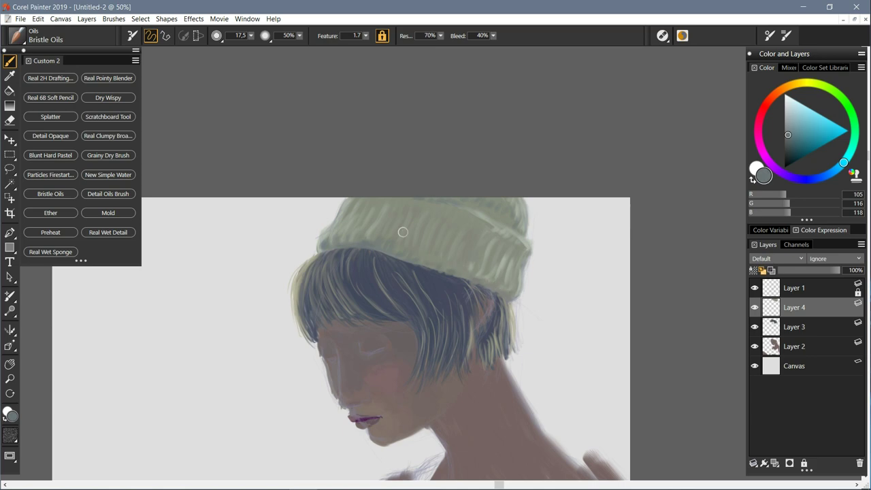
Step: On Layer 3, draw the near eyebrow under the bangs with the Real 6B Soft Pencil in RGB 93, 84, 95
{"action": "scroll", "coordinate": [403, 232], "scroll_direction": "down", "scroll_amount": 2}
{"action": "scroll", "coordinate": [477, 409], "scroll_direction": "up", "scroll_amount": 2}
{"action": "left_click", "coordinate": [794, 327]}
{"action": "left_click", "coordinate": [854, 194]}
{"action": "type", "text": "93"}
{"action": "key", "text": "Tab"}
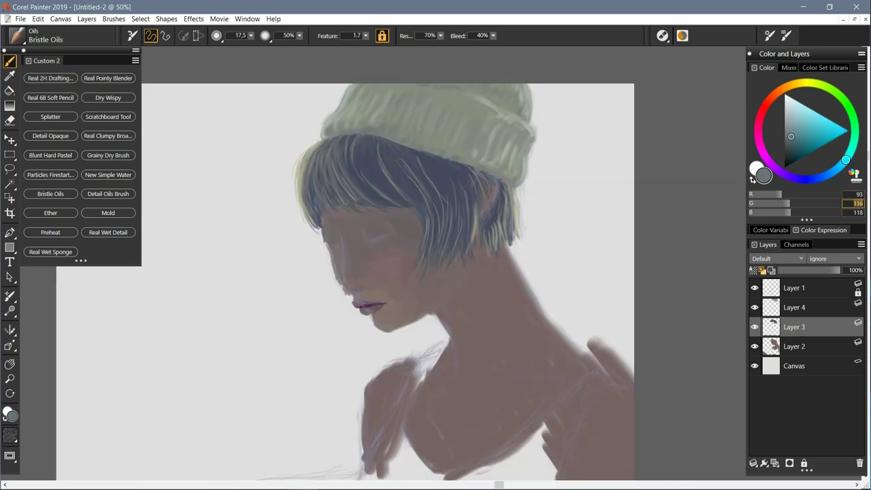
{"action": "type", "text": "84"}
{"action": "key", "text": "Tab"}
{"action": "type", "text": "95"}
{"action": "key", "text": "Return"}
{"action": "left_click", "coordinate": [50, 98]}
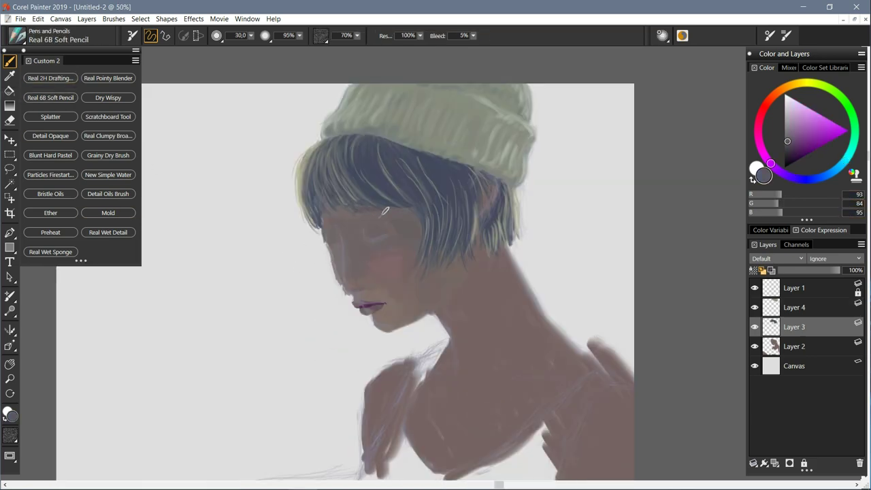
Step: Paint the eyebrows and the closed lash lines of both eyes in sampled dark blue, finishing with the Detail Oils Brush
{"action": "left_click", "coordinate": [362, 213], "text": "alt"}
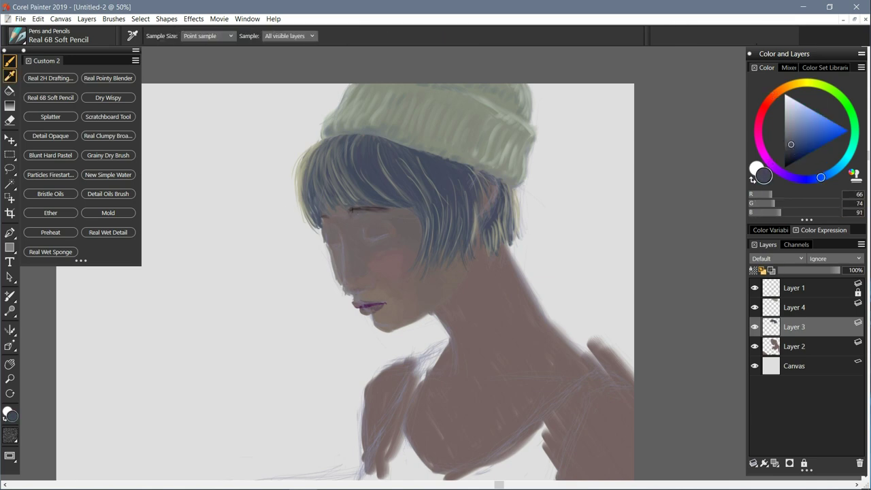
{"action": "left_click", "coordinate": [108, 194]}
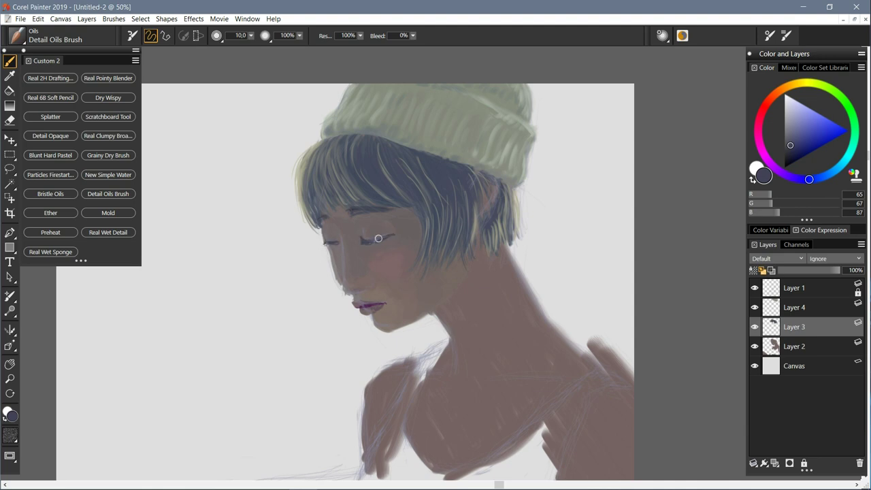
{"action": "left_click", "coordinate": [368, 239], "text": "alt"}
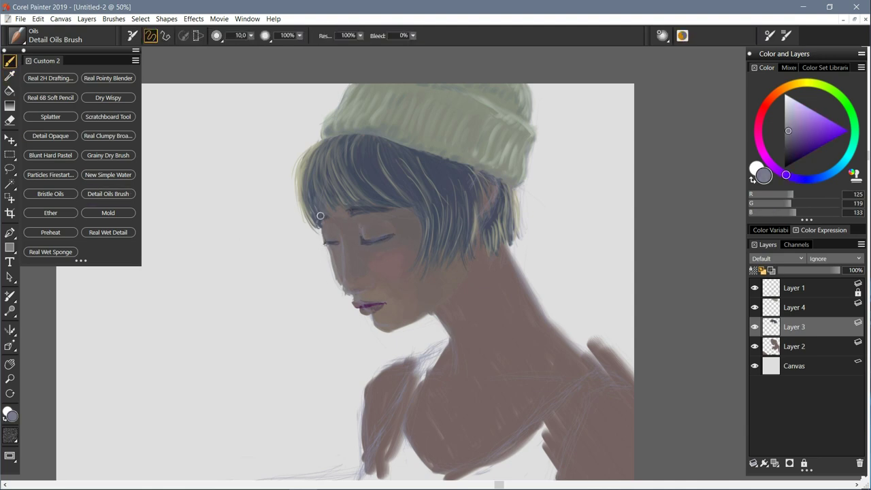
Step: Clean the profile between nose and lips with the eraser, and redraw the lips in sampled tones with the Real 6B Soft Pencil
{"action": "key", "text": "n"}
{"action": "key", "text": "ctrl+equal"}
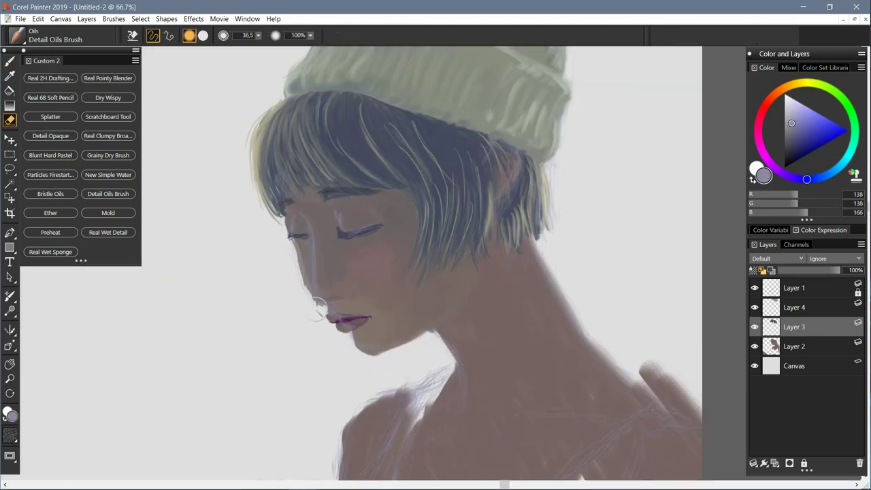
{"action": "left_click", "coordinate": [329, 319], "text": "alt"}
{"action": "left_click", "coordinate": [50, 98]}
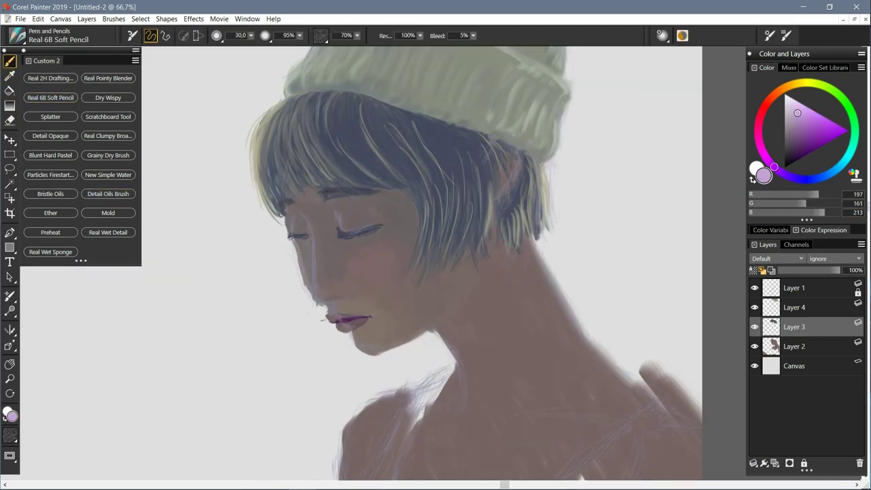
{"action": "left_click", "coordinate": [329, 317], "text": "alt"}
{"action": "left_click", "coordinate": [331, 318], "text": "alt"}
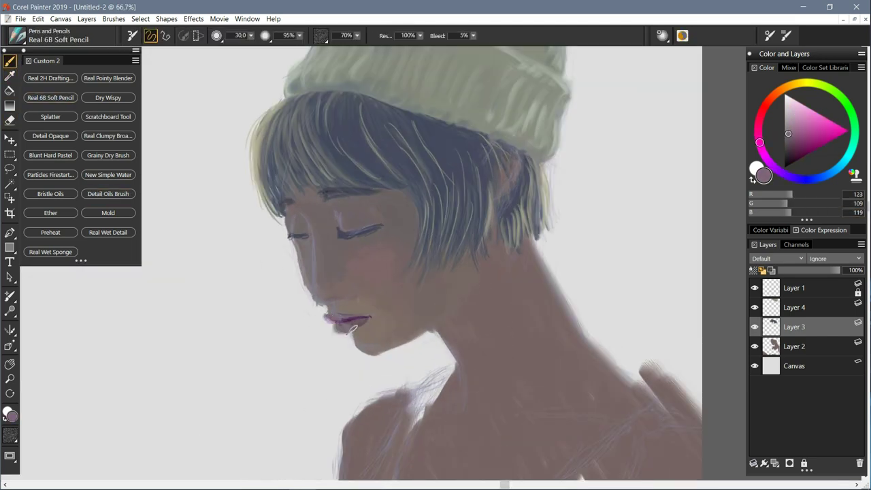
{"action": "left_click", "coordinate": [344, 320], "text": "alt"}
{"action": "left_click", "coordinate": [346, 321], "text": "alt"}
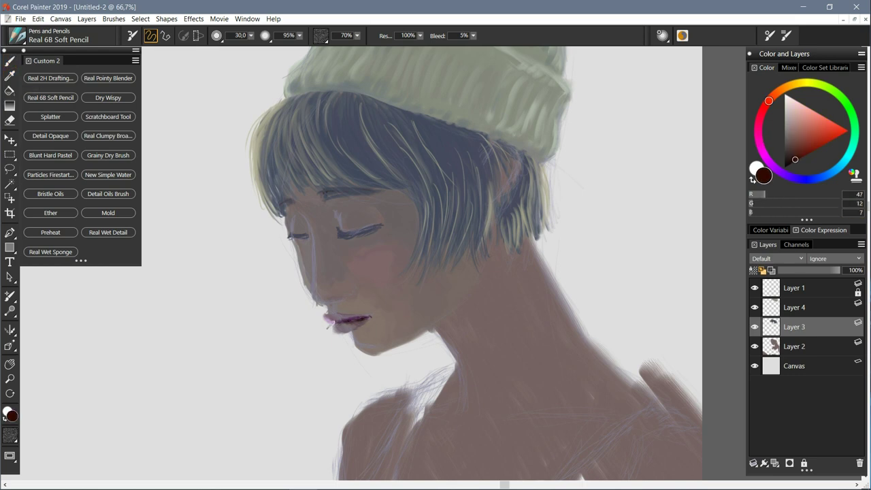
Step: Refine the contours of the chin and the nose tip with the Detail Oils Brush in sampled skin tones
{"action": "left_click", "coordinate": [330, 325], "text": "alt"}
{"action": "left_click", "coordinate": [108, 194]}
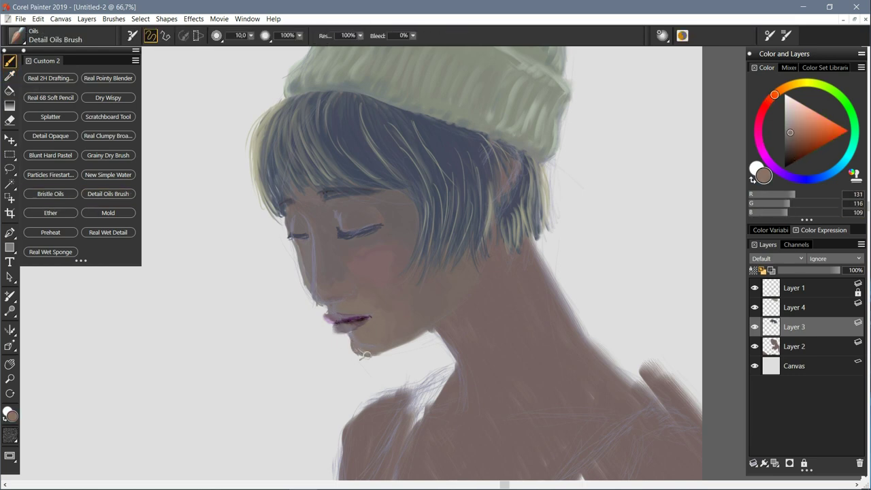
{"action": "left_click", "coordinate": [314, 307], "text": "alt"}
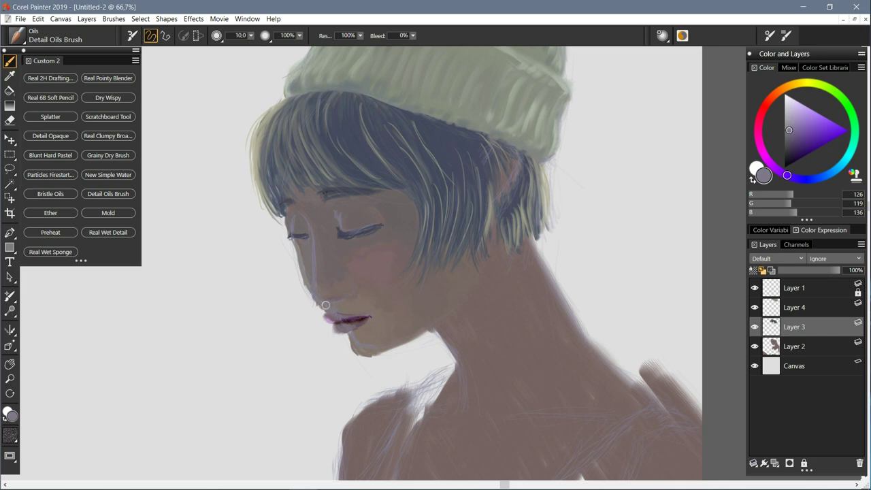
Step: Hide the sketch layer and soften the lips with the Real Pointy Blender
{"action": "key", "text": "m"}
{"action": "left_click", "coordinate": [431, 288], "text": "alt"}
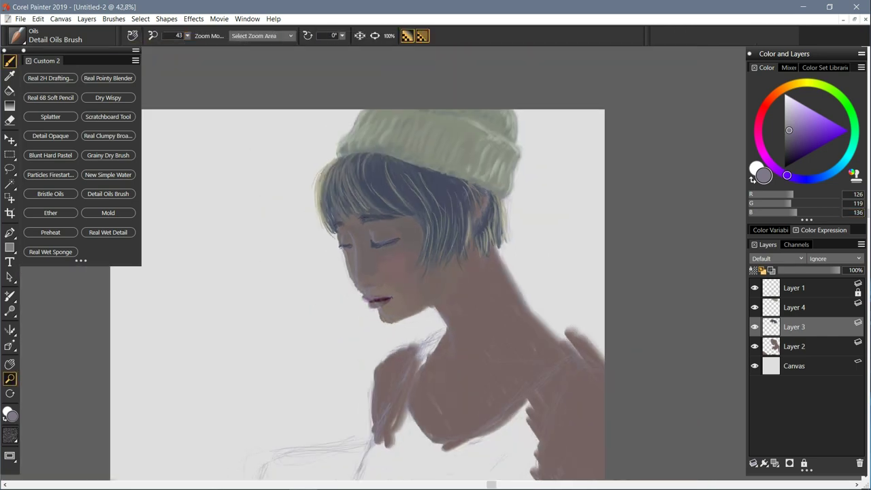
{"action": "left_click", "coordinate": [436, 259]}
{"action": "left_click", "coordinate": [435, 259]}
{"action": "left_click", "coordinate": [108, 77]}
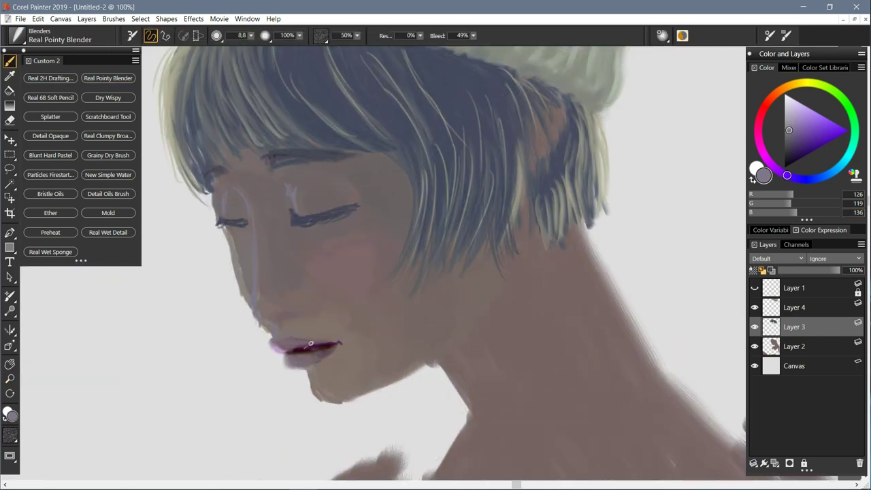
Step: Paint the nostril, nose wing and nose tip with the Detail Oils Brush in sampled tones and smooth them with the Real Pointy Blender
{"action": "left_click", "coordinate": [290, 318], "text": "alt"}
{"action": "left_click", "coordinate": [107, 193]}
{"action": "left_click_drag", "start_coordinate": [271, 316], "coordinate": [291, 315]}
{"action": "left_click", "coordinate": [296, 317], "text": "alt"}
{"action": "left_click", "coordinate": [294, 315], "text": "alt"}
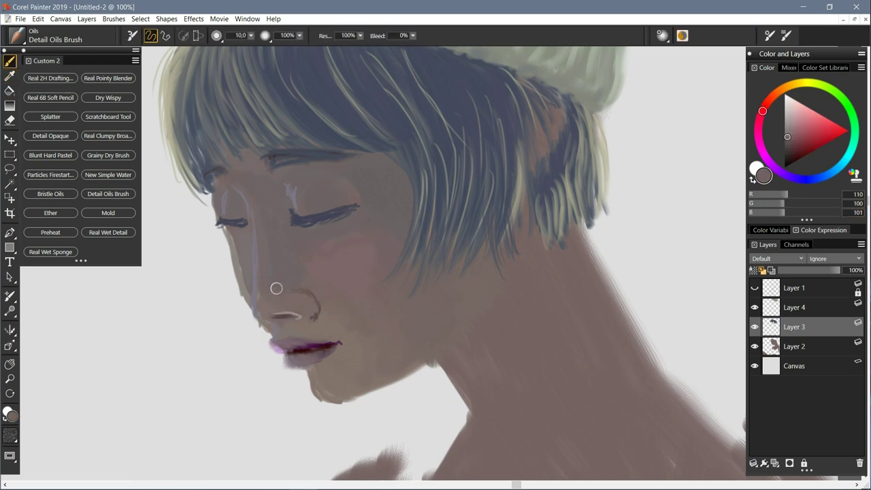
{"action": "left_click", "coordinate": [267, 313], "text": "alt"}
{"action": "left_click_drag", "start_coordinate": [267, 315], "coordinate": [253, 319]}
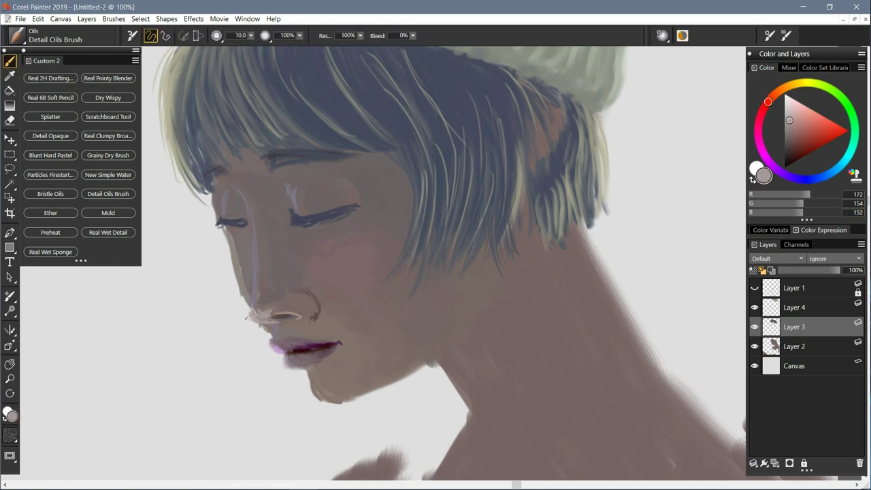
{"action": "left_click", "coordinate": [109, 78]}
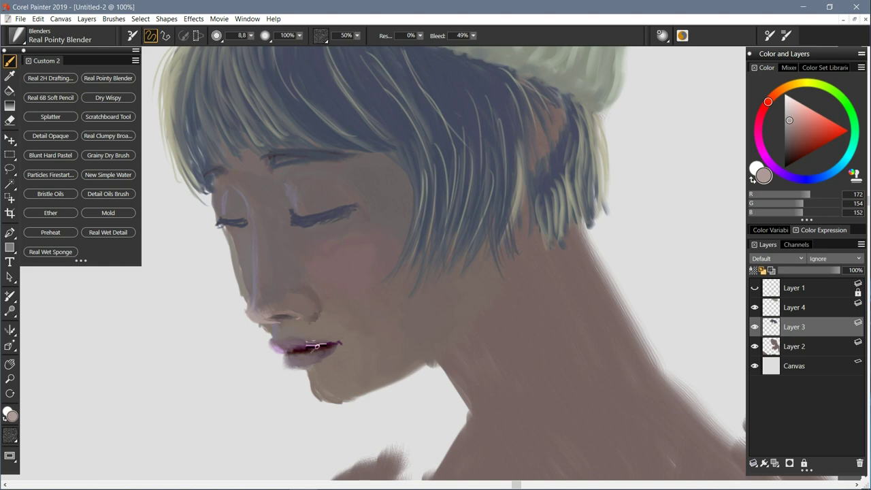
Step: Clean the stray paint off the nose's outer contour on Layer 2 with the eraser
{"action": "key", "text": "n"}
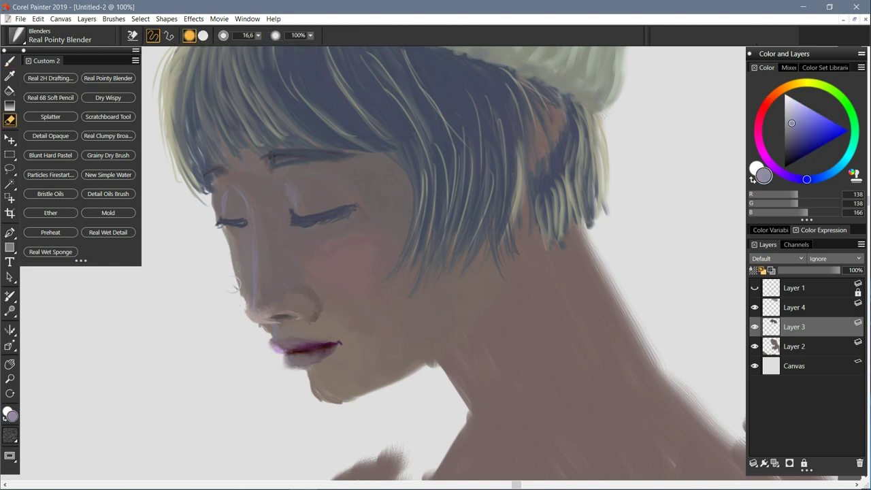
{"action": "left_click", "coordinate": [794, 347]}
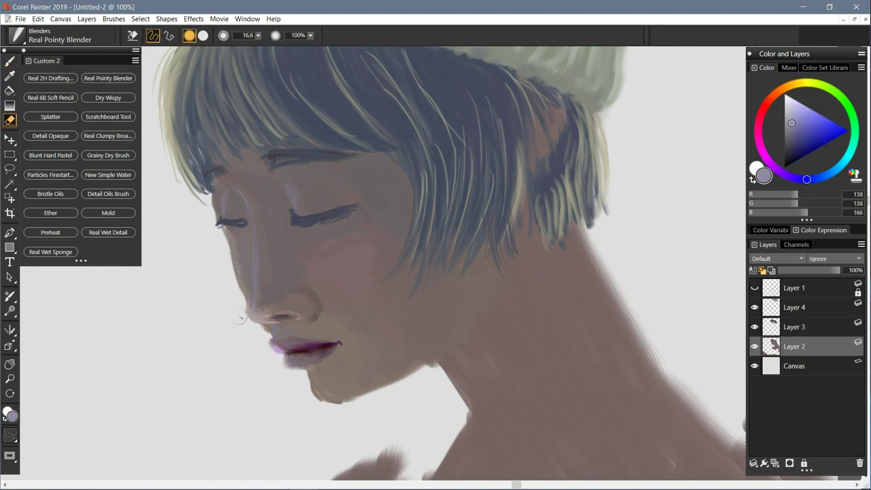
{"action": "key", "text": "ctrl+minus"}
Step: Paint the shadow tones of the neck and upper chest on Layer 2 with Bristle Oils in sampled skin tones
{"action": "key", "text": "b"}
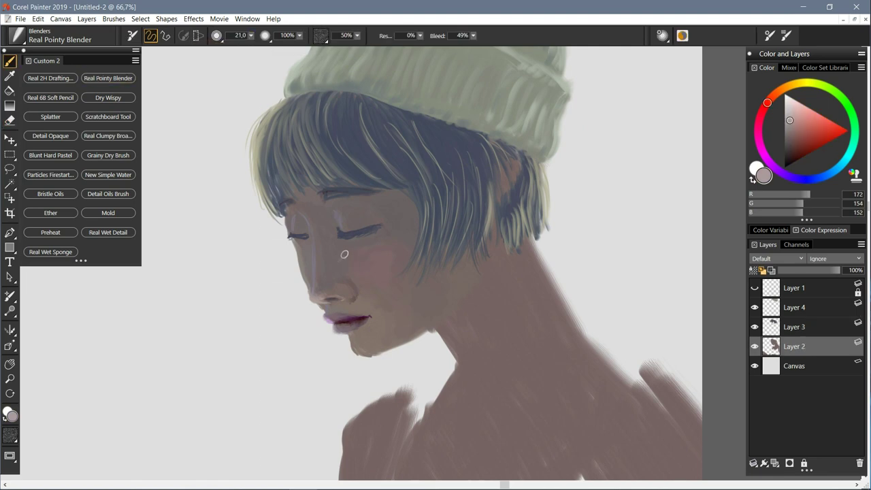
{"action": "left_click", "coordinate": [354, 253], "text": "alt"}
{"action": "key", "text": "ctrl+1"}
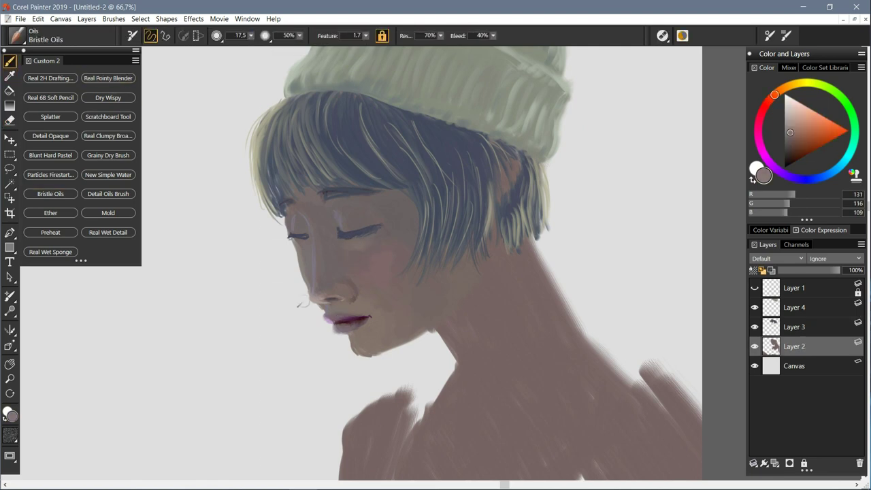
{"action": "left_click", "coordinate": [449, 337], "text": "alt"}
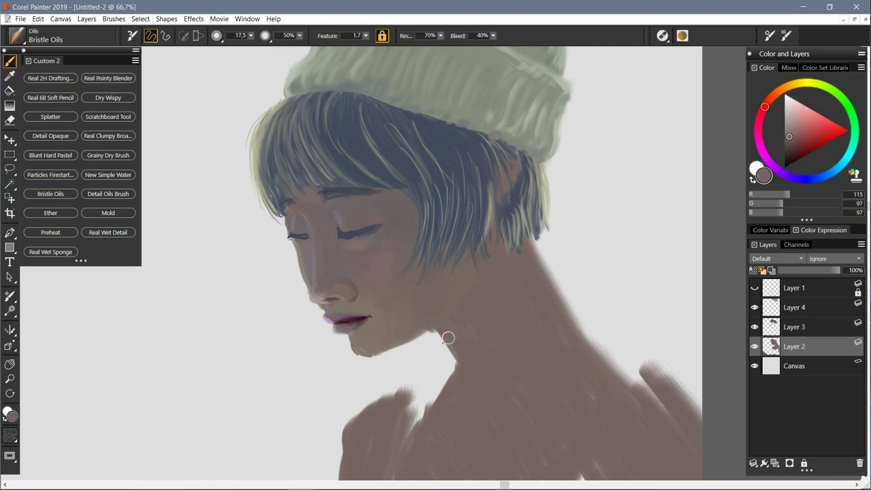
{"action": "left_click", "coordinate": [429, 346], "text": "alt"}
{"action": "key", "text": "Tab"}
{"action": "type", "text": "107"}
{"action": "key", "text": "Tab"}
{"action": "type", "text": "101"}
{"action": "key", "text": "Return"}
{"action": "left_click_drag", "start_coordinate": [452, 366], "coordinate": [476, 407]}
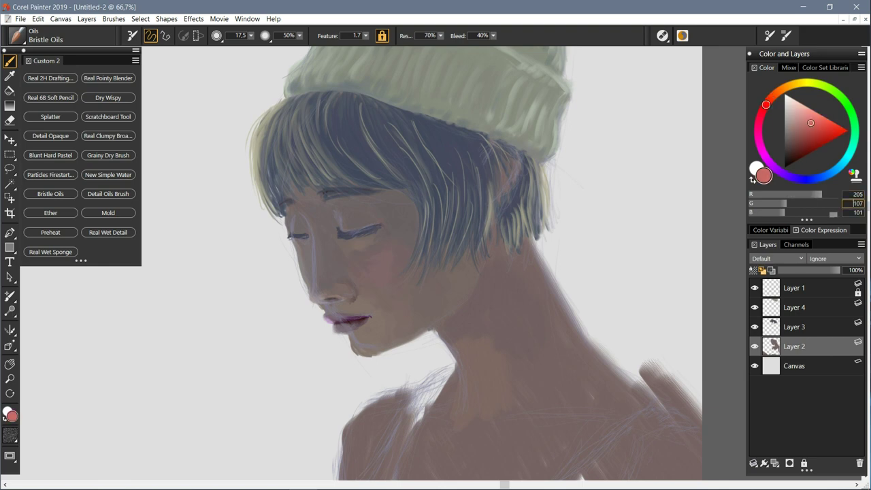
Step: Paint highlights on the collarbones, front shoulder and back of the neck with Bristle Oils in RGB 205, 214, 204
{"action": "left_click", "coordinate": [282, 309], "text": "alt"}
{"action": "left_click_drag", "start_coordinate": [449, 376], "coordinate": [395, 469]}
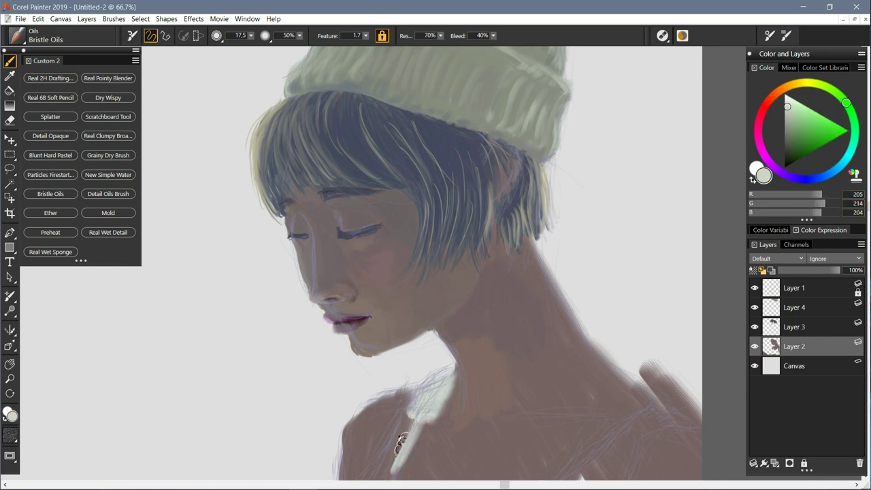
{"action": "left_click_drag", "start_coordinate": [496, 419], "coordinate": [467, 442]}
{"action": "left_click_drag", "start_coordinate": [360, 422], "coordinate": [349, 437]}
{"action": "left_click_drag", "start_coordinate": [401, 408], "coordinate": [372, 413]}
{"action": "left_click_drag", "start_coordinate": [521, 244], "coordinate": [539, 317]}
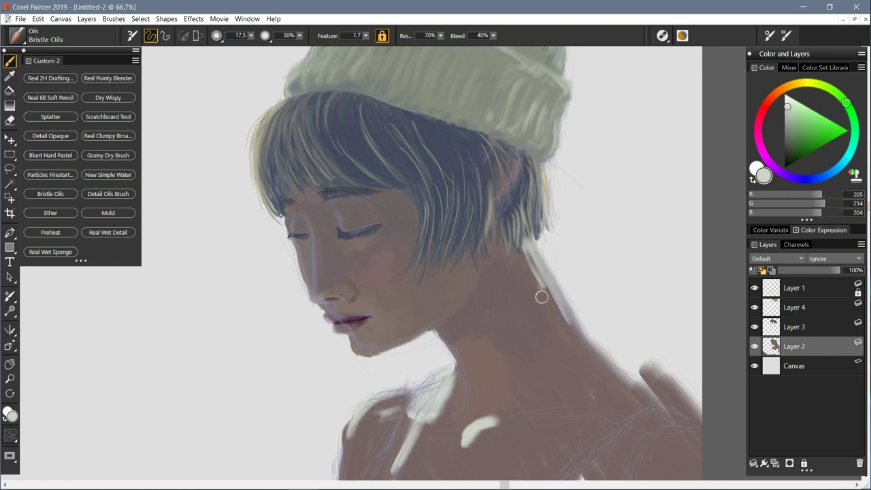
Step: Extend the pale highlight along the nape and near shoulder, and trim the shoulder's outer edge with the eraser
{"action": "left_click_drag", "start_coordinate": [585, 341], "coordinate": [647, 395]}
{"action": "left_click_drag", "start_coordinate": [565, 313], "coordinate": [667, 412]}
{"action": "mouse_move", "coordinate": [524, 252]}
{"action": "left_mouse_down"}
{"action": "mouse_move", "coordinate": [572, 343]}
{"action": "mouse_move", "coordinate": [689, 409]}
{"action": "left_mouse_up"}
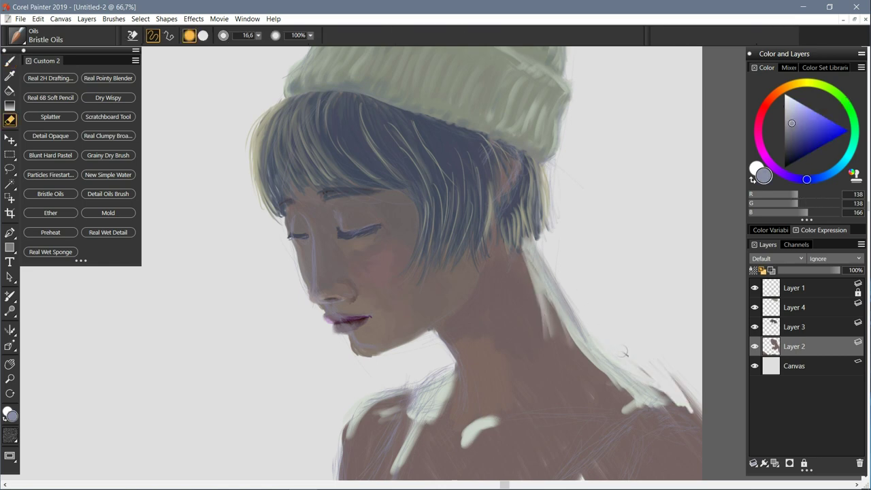
{"action": "left_click_drag", "start_coordinate": [643, 371], "coordinate": [700, 434]}
{"action": "left_click_drag", "start_coordinate": [615, 413], "coordinate": [555, 417]}
{"action": "left_click_drag", "start_coordinate": [650, 418], "coordinate": [700, 458]}
{"action": "left_click_drag", "start_coordinate": [625, 408], "coordinate": [537, 418]}
{"action": "left_click_drag", "start_coordinate": [643, 422], "coordinate": [660, 451]}
Step: Block in the lit areas of the chest with Bristle Oils in RGB 175, 175, 158
{"action": "key", "text": "ctrl+minus"}
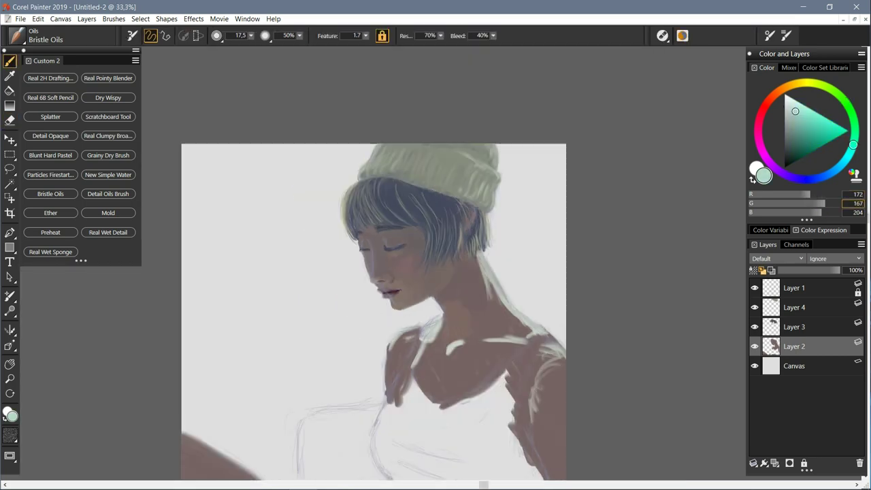
{"action": "left_click", "coordinate": [429, 170], "text": "alt"}
{"action": "mouse_move", "coordinate": [441, 345]}
{"action": "left_mouse_down"}
{"action": "mouse_move", "coordinate": [423, 390]}
{"action": "mouse_move", "coordinate": [422, 368]}
{"action": "mouse_move", "coordinate": [468, 343]}
{"action": "mouse_move", "coordinate": [454, 391]}
{"action": "left_mouse_up"}
{"action": "left_click_drag", "start_coordinate": [449, 355], "coordinate": [433, 373]}
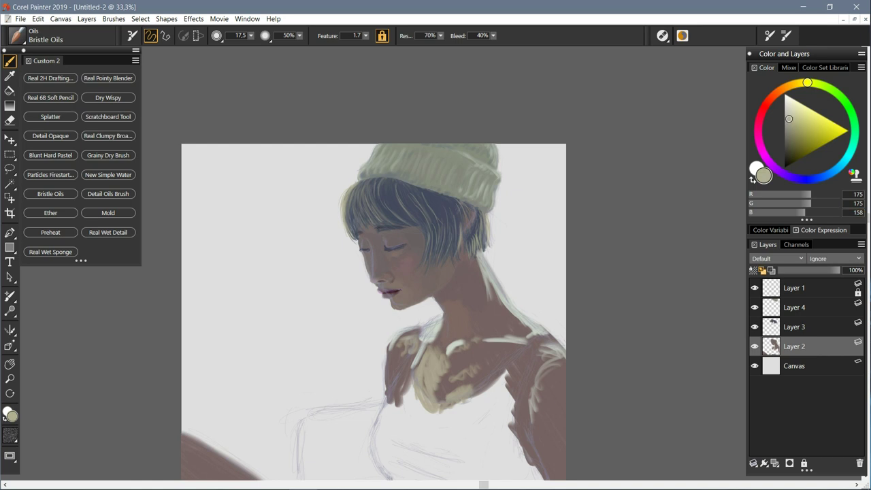
{"action": "left_click_drag", "start_coordinate": [437, 376], "coordinate": [439, 378]}
Step: Model the chest's midtones and shadows with Bristle Oils in RGB 131, 118, 105 and RGB 109, 95, 94
{"action": "type", "text": "131"}
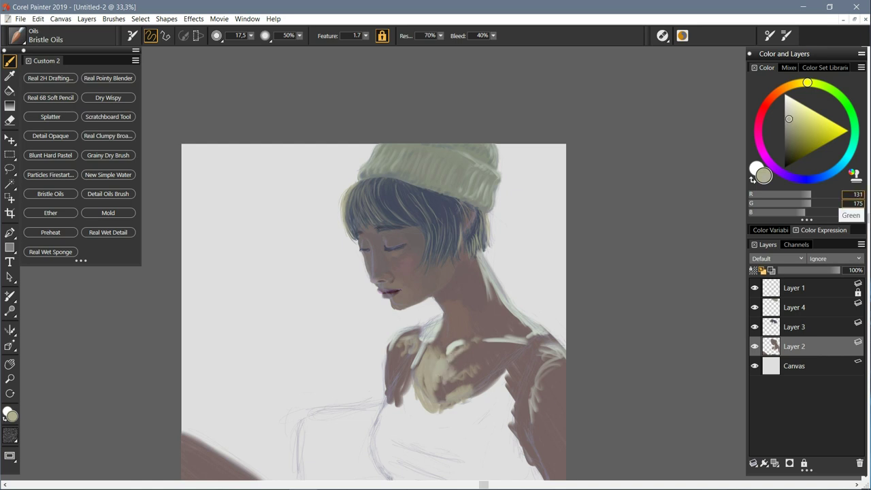
{"action": "key", "text": "Tab"}
{"action": "type", "text": "118"}
{"action": "key", "text": "Tab"}
{"action": "type", "text": "105"}
{"action": "key", "text": "Return"}
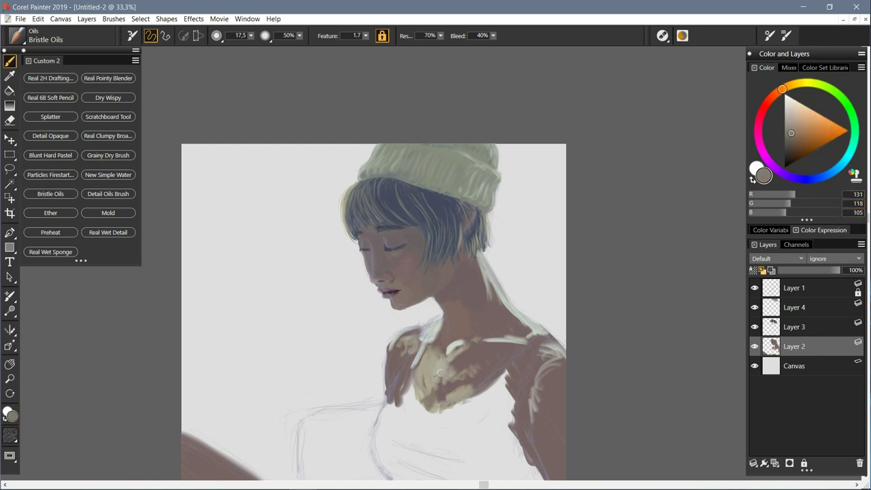
{"action": "type", "text": "109"}
{"action": "key", "text": "Tab"}
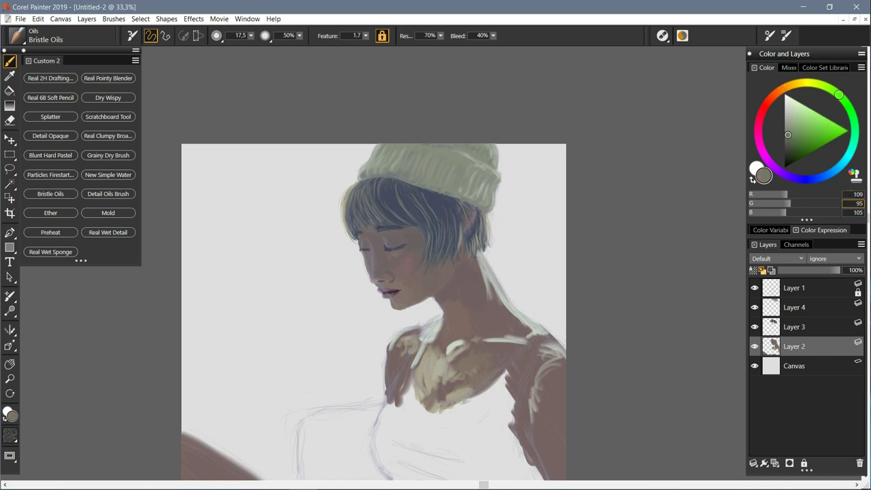
{"action": "type", "text": "95"}
{"action": "key", "text": "Tab"}
{"action": "type", "text": "94"}
{"action": "key", "text": "Return"}
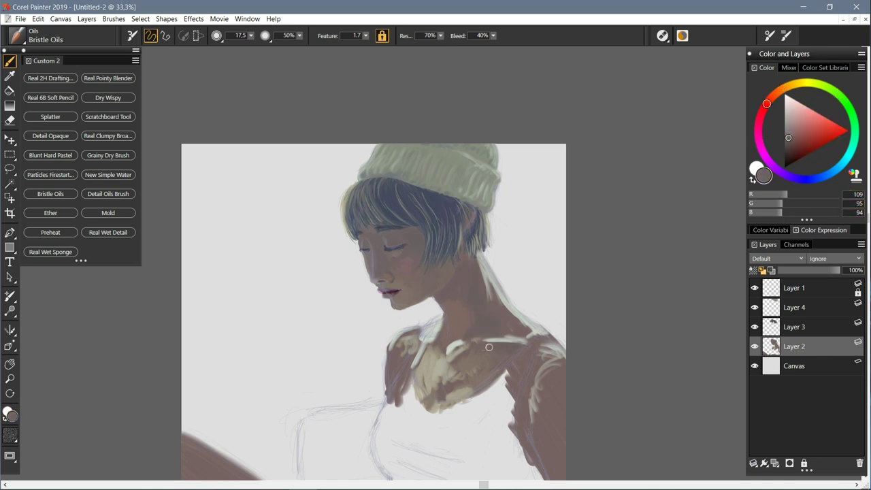
Step: Work the chest and front shoulder with Bristle Oils in RGB 123, 110, 104 and RGB 143, 128, 112
{"action": "type", "text": "123"}
{"action": "key", "text": "Tab"}
{"action": "type", "text": "110"}
{"action": "key", "text": "Tab"}
{"action": "type", "text": "104"}
{"action": "key", "text": "Return"}
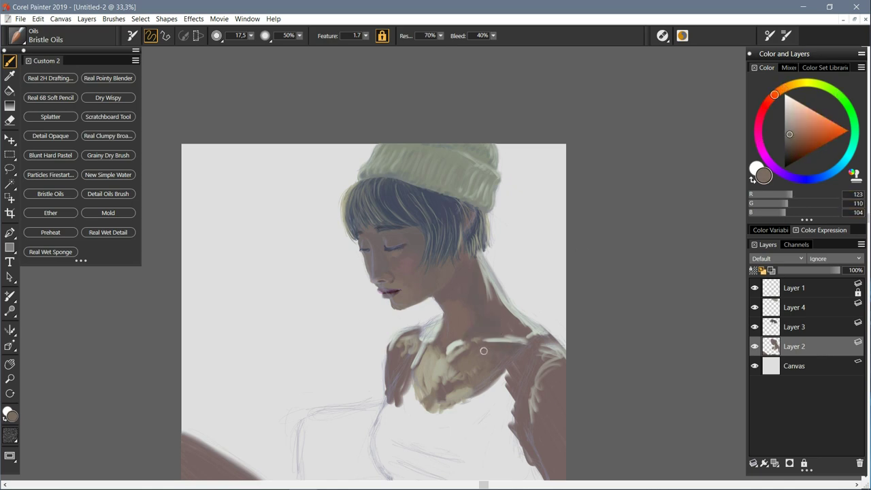
{"action": "key", "text": "ctrl+plus"}
{"action": "type", "text": "143"}
{"action": "key", "text": "Tab"}
{"action": "type", "text": "128"}
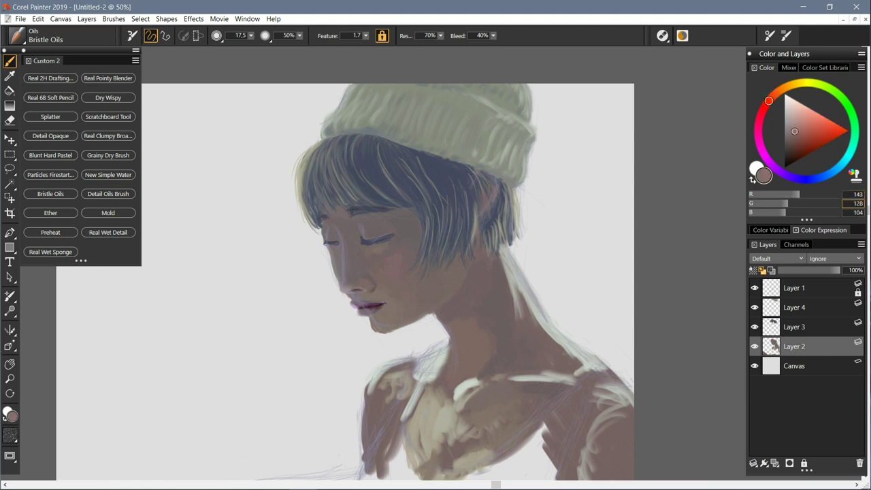
{"action": "key", "text": "Tab"}
{"action": "type", "text": "112"}
{"action": "key", "text": "Return"}
Step: Hide the sketch layer and blend the neck, collarbones, chest and front shoulder with the Real Pointy Blender
{"action": "left_click", "coordinate": [108, 78]}
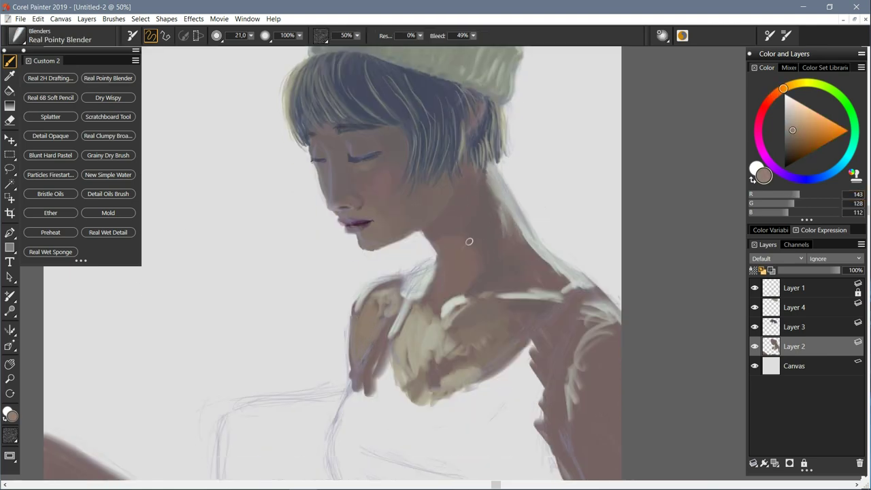
{"action": "mouse_move", "coordinate": [422, 291]}
{"action": "left_mouse_down"}
{"action": "mouse_move", "coordinate": [579, 279]}
{"action": "mouse_move", "coordinate": [471, 279]}
{"action": "mouse_move", "coordinate": [443, 368]}
{"action": "mouse_move", "coordinate": [427, 279]}
{"action": "mouse_move", "coordinate": [451, 319]}
{"action": "mouse_move", "coordinate": [494, 296]}
{"action": "left_mouse_up"}
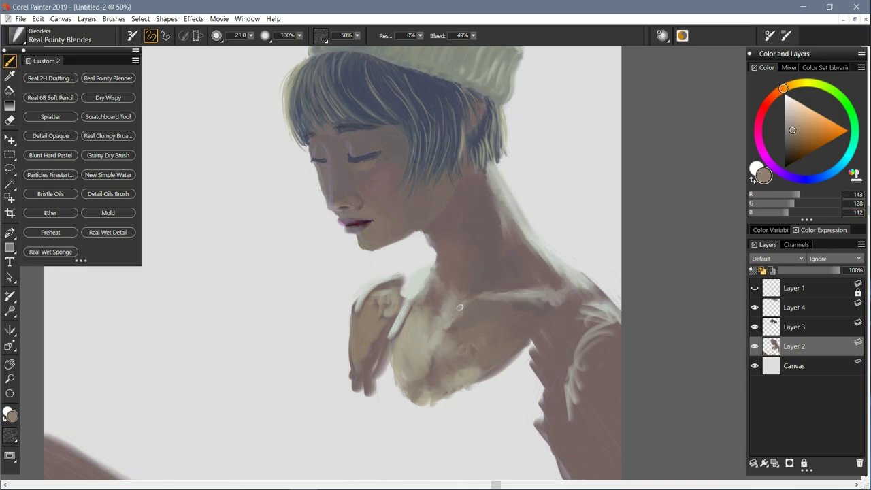
{"action": "left_click_drag", "start_coordinate": [387, 287], "coordinate": [354, 318]}
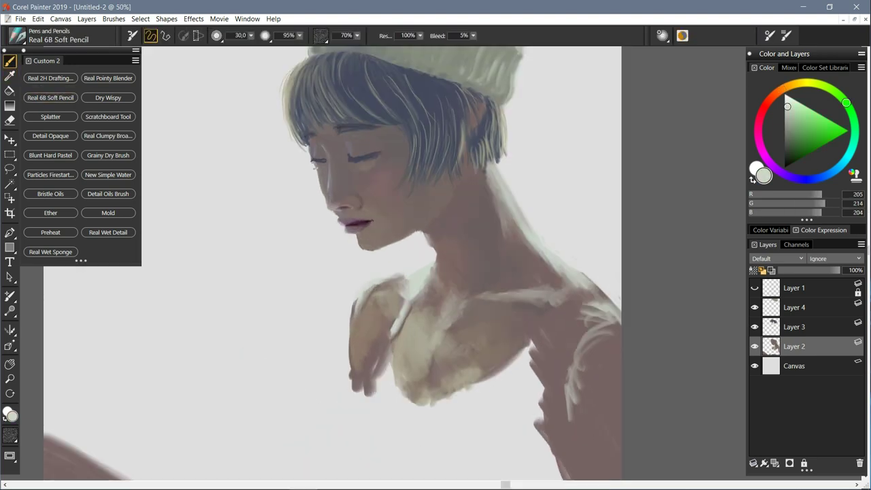
Step: Add a new layer above Layer 2 and paint a first patch of the tank top in RGB 143, 154, 144
{"action": "key", "text": "ctrl+minus"}
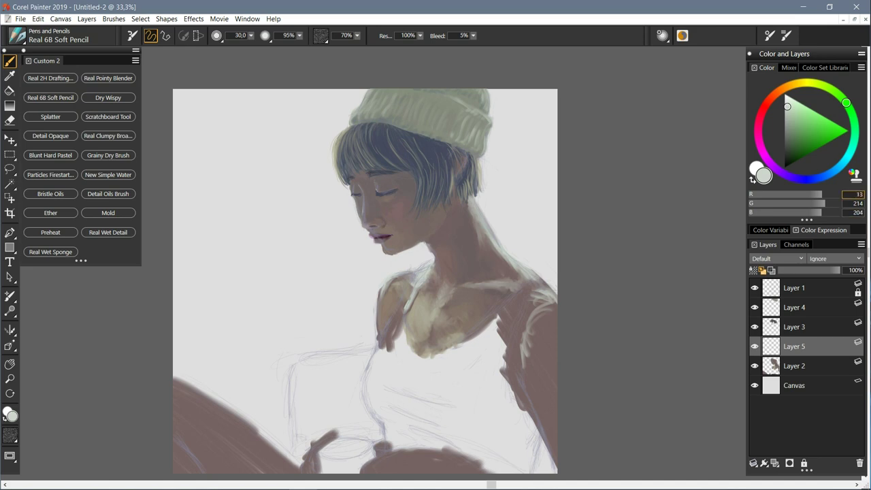
{"action": "type", "text": "4"}
{"action": "key", "text": "Tab"}
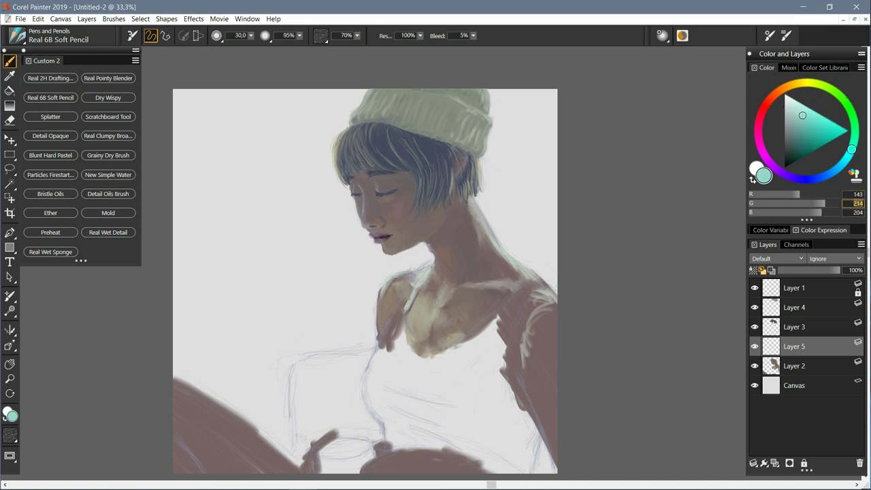
{"action": "type", "text": "154"}
{"action": "key", "text": "Tab"}
{"action": "type", "text": "144"}
{"action": "key", "text": "Return"}
{"action": "left_click_drag", "start_coordinate": [417, 386], "coordinate": [417, 360]}
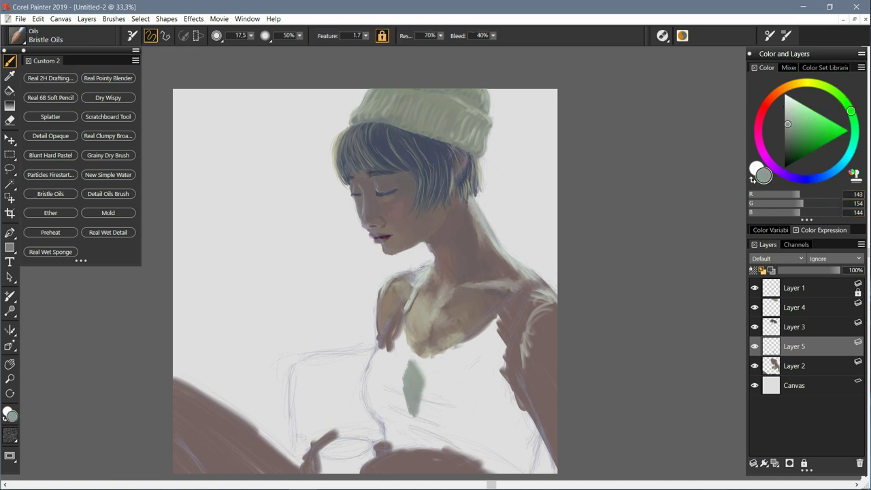
Step: Paint the tank top's straps, neckline and armhole edges with Bristle Oils in the same grey-green
{"action": "mouse_move", "coordinate": [424, 271]}
{"action": "left_mouse_down"}
{"action": "mouse_move", "coordinate": [373, 362]}
{"action": "mouse_move", "coordinate": [367, 419]}
{"action": "left_mouse_up"}
{"action": "left_click_drag", "start_coordinate": [410, 316], "coordinate": [376, 388]}
{"action": "left_click_drag", "start_coordinate": [393, 328], "coordinate": [370, 398]}
{"action": "key", "text": "n"}
{"action": "key", "text": "b"}
{"action": "mouse_move", "coordinate": [554, 285]}
{"action": "left_mouse_down"}
{"action": "mouse_move", "coordinate": [521, 301]}
{"action": "mouse_move", "coordinate": [504, 411]}
{"action": "left_mouse_up"}
{"action": "mouse_move", "coordinate": [524, 290]}
{"action": "left_mouse_down"}
{"action": "mouse_move", "coordinate": [463, 341]}
{"action": "mouse_move", "coordinate": [491, 360]}
{"action": "left_mouse_up"}
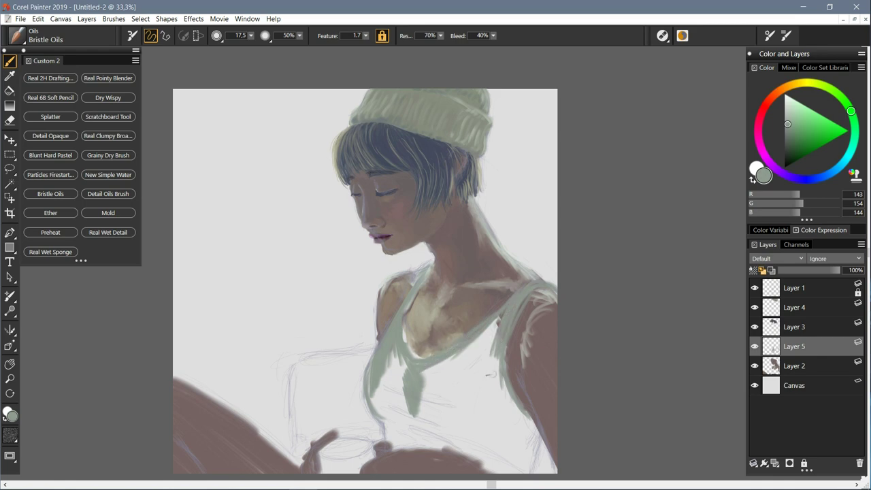
Step: Fill the tank top's body down to the waist in the same grey-green and undo the last five strokes
{"action": "left_click_drag", "start_coordinate": [505, 310], "coordinate": [446, 405]}
{"action": "left_click_drag", "start_coordinate": [514, 343], "coordinate": [507, 449]}
{"action": "mouse_move", "coordinate": [538, 407]}
{"action": "left_mouse_down"}
{"action": "mouse_move", "coordinate": [494, 458]}
{"action": "mouse_move", "coordinate": [507, 443]}
{"action": "mouse_move", "coordinate": [456, 388]}
{"action": "mouse_move", "coordinate": [480, 348]}
{"action": "mouse_move", "coordinate": [430, 408]}
{"action": "mouse_move", "coordinate": [401, 361]}
{"action": "mouse_move", "coordinate": [386, 429]}
{"action": "mouse_move", "coordinate": [392, 451]}
{"action": "left_mouse_up"}
{"action": "key", "text": "ctrl+z"}
{"action": "key", "text": "ctrl+z"}
{"action": "key", "text": "ctrl+z"}
{"action": "key", "text": "ctrl+z"}
{"action": "key", "text": "ctrl+z"}
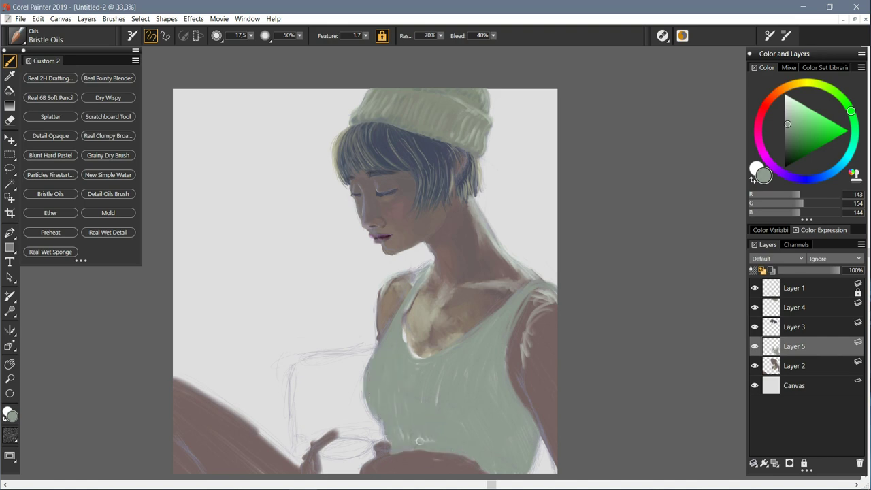
Step: Brighten the lit areas of the chest on Layer 2 with Bristle Oils in RGB 167, 162, 140
{"action": "scroll", "coordinate": [409, 361], "scroll_direction": "up", "scroll_amount": 2}
{"action": "type", "text": "167"}
{"action": "key", "text": "Tab"}
{"action": "type", "text": "162"}
{"action": "key", "text": "Tab"}
{"action": "type", "text": "140"}
{"action": "key", "text": "Return"}
{"action": "mouse_move", "coordinate": [400, 286]}
{"action": "left_mouse_down"}
{"action": "mouse_move", "coordinate": [425, 333]}
{"action": "mouse_move", "coordinate": [425, 225]}
{"action": "left_mouse_up"}
{"action": "mouse_move", "coordinate": [504, 267]}
{"action": "left_mouse_down"}
{"action": "mouse_move", "coordinate": [425, 346]}
{"action": "mouse_move", "coordinate": [445, 288]}
{"action": "left_mouse_up"}
Step: Paint the shadow in the middle of the chest above the neckline in RGB 127, 116, 105
{"action": "type", "text": "127"}
{"action": "key", "text": "Tab"}
{"action": "type", "text": "116"}
{"action": "key", "text": "Tab"}
{"action": "type", "text": "105"}
{"action": "mouse_move", "coordinate": [413, 358]}
{"action": "left_mouse_down"}
{"action": "mouse_move", "coordinate": [395, 333]}
{"action": "mouse_move", "coordinate": [416, 332]}
{"action": "left_mouse_up"}
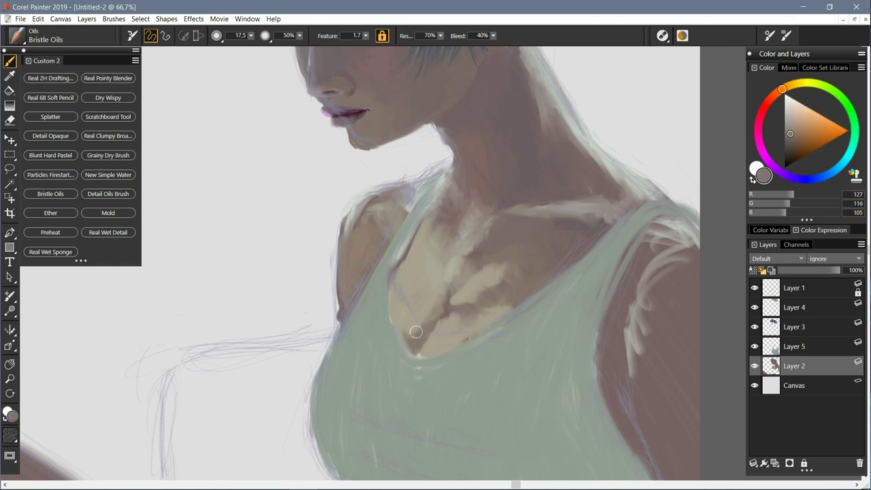
Step: Paint a dark RGB 69, 65, 76 shadow line along the front strap and neckline on Layer 5 with the Detail Oils Brush
{"action": "type", "text": "69"}
{"action": "key", "text": "Tab"}
{"action": "type", "text": "65"}
{"action": "key", "text": "Tab"}
{"action": "type", "text": "76"}
{"action": "key", "text": "Return"}
{"action": "left_click_drag", "start_coordinate": [394, 269], "coordinate": [413, 225]}
{"action": "left_click", "coordinate": [794, 347]}
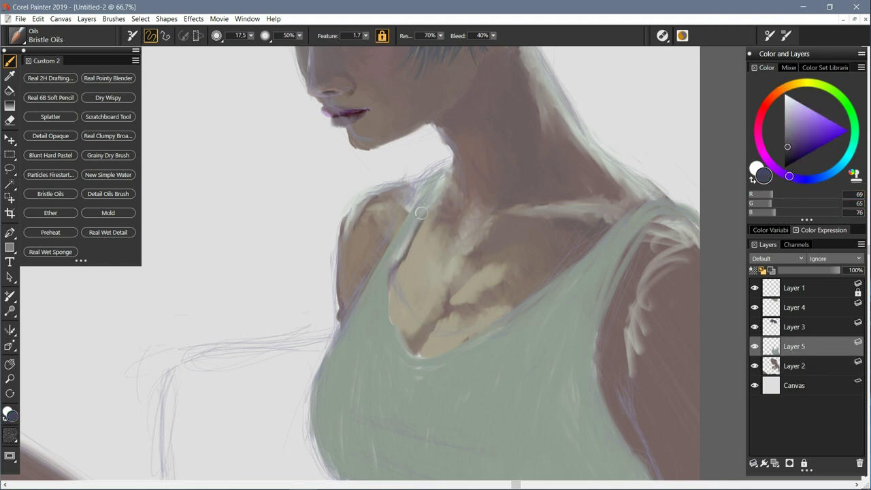
{"action": "left_click", "coordinate": [107, 193]}
{"action": "left_click_drag", "start_coordinate": [386, 266], "coordinate": [396, 326]}
{"action": "left_click_drag", "start_coordinate": [446, 174], "coordinate": [433, 207]}
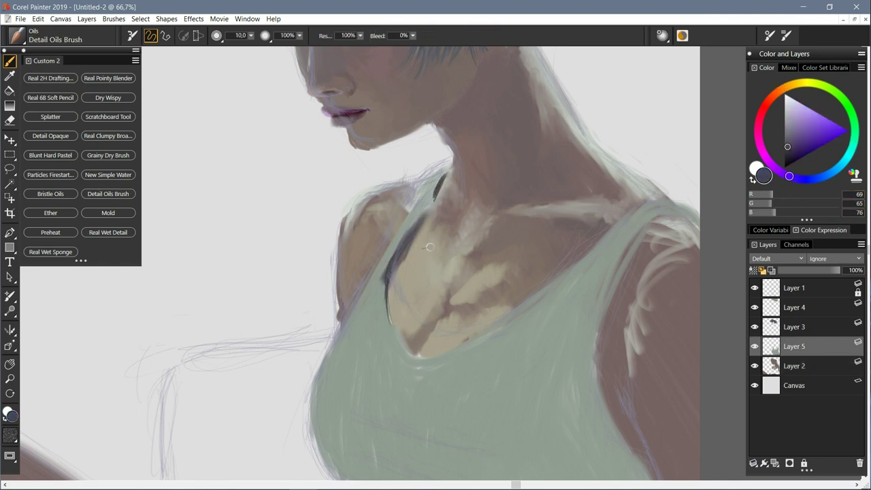
Step: Lighten the front strap and neckline edge with Bristle Oils in RGB 158, 170, 161 and a sampled light tone
{"action": "type", "text": "158"}
{"action": "key", "text": "Tab"}
{"action": "type", "text": "170"}
{"action": "key", "text": "Tab"}
{"action": "type", "text": "161"}
{"action": "key", "text": "Return"}
{"action": "left_click", "coordinate": [51, 194]}
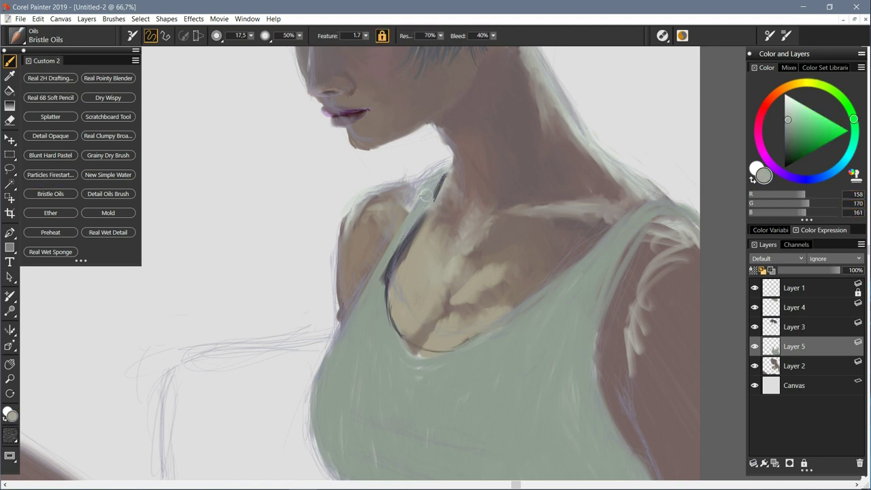
{"action": "left_click_drag", "start_coordinate": [403, 233], "coordinate": [368, 315]}
{"action": "left_click", "coordinate": [416, 211], "text": "alt"}
{"action": "mouse_move", "coordinate": [426, 201]}
{"action": "left_mouse_down"}
{"action": "mouse_move", "coordinate": [378, 312]}
{"action": "mouse_move", "coordinate": [406, 339]}
{"action": "mouse_move", "coordinate": [482, 333]}
{"action": "left_mouse_up"}
Step: Paint the near strap and the neckline below it in sampled tones, shading them with Bristle Oils
{"action": "left_click", "coordinate": [107, 194]}
{"action": "left_click", "coordinate": [650, 200], "text": "alt"}
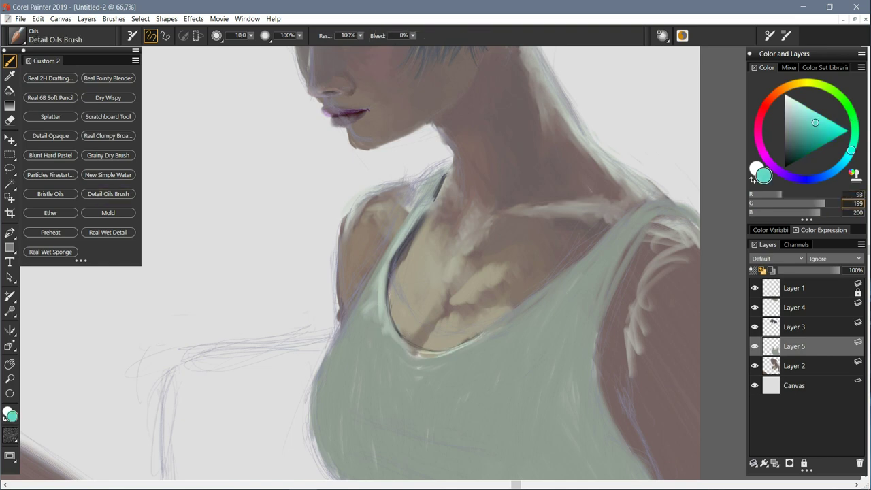
{"action": "left_click", "coordinate": [626, 188], "text": "alt"}
{"action": "left_click", "coordinate": [608, 175], "text": "alt"}
{"action": "left_click", "coordinate": [51, 193]}
{"action": "mouse_move", "coordinate": [667, 202]}
{"action": "left_mouse_down"}
{"action": "mouse_move", "coordinate": [553, 286]}
{"action": "mouse_move", "coordinate": [449, 340]}
{"action": "mouse_move", "coordinate": [403, 351]}
{"action": "left_mouse_up"}
{"action": "mouse_move", "coordinate": [625, 237]}
{"action": "left_mouse_down"}
{"action": "mouse_move", "coordinate": [591, 403]}
{"action": "mouse_move", "coordinate": [613, 252]}
{"action": "mouse_move", "coordinate": [624, 250]}
{"action": "mouse_move", "coordinate": [592, 259]}
{"action": "mouse_move", "coordinate": [497, 381]}
{"action": "mouse_move", "coordinate": [496, 320]}
{"action": "mouse_move", "coordinate": [509, 275]}
{"action": "mouse_move", "coordinate": [483, 293]}
{"action": "left_mouse_up"}
Step: Paint dark folds along the tank top's near armhole and side with Bristle Oils in sampled tones
{"action": "key", "text": "ctrl+minus"}
{"action": "key", "text": "ctrl+minus"}
{"action": "left_click", "coordinate": [483, 291], "text": "alt"}
{"action": "left_click", "coordinate": [490, 319], "text": "alt"}
{"action": "mouse_move", "coordinate": [507, 385]}
{"action": "left_mouse_down"}
{"action": "mouse_move", "coordinate": [536, 377]}
{"action": "mouse_move", "coordinate": [524, 354]}
{"action": "mouse_move", "coordinate": [518, 416]}
{"action": "mouse_move", "coordinate": [521, 390]}
{"action": "mouse_move", "coordinate": [542, 382]}
{"action": "mouse_move", "coordinate": [508, 389]}
{"action": "left_mouse_up"}
{"action": "left_click_drag", "start_coordinate": [433, 222], "coordinate": [383, 298]}
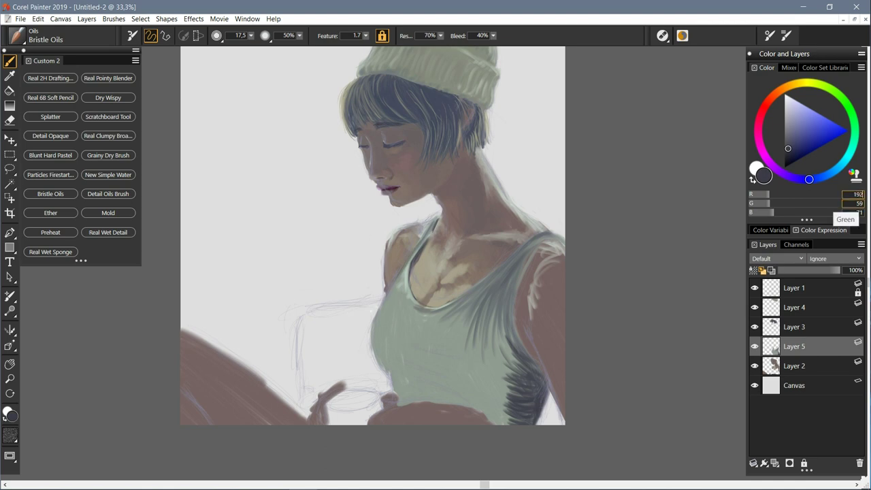
Step: Refine the near strap's edges with the Detail Oils Brush in RGB 192, 217, 216 and RGB 55, 66, 82
{"action": "left_click", "coordinate": [554, 239], "text": "alt"}
{"action": "left_click", "coordinate": [108, 194]}
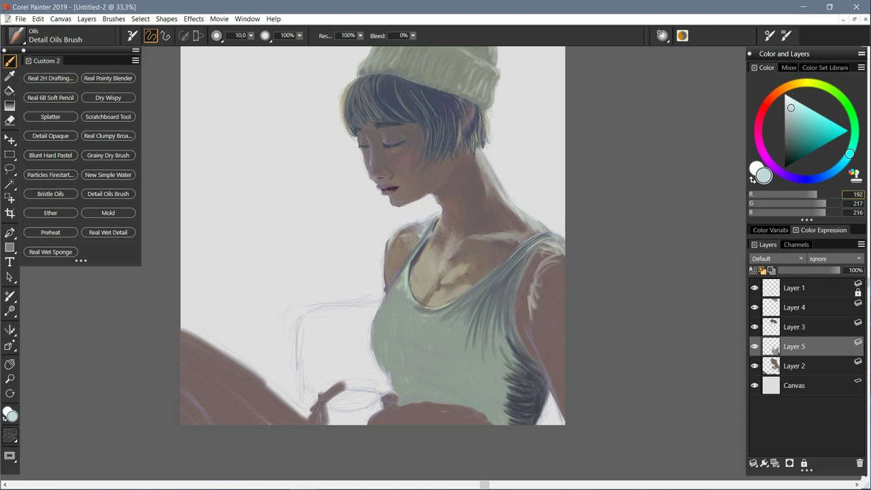
{"action": "type", "text": "55"}
{"action": "key", "text": "Tab"}
{"action": "type", "text": "66"}
{"action": "key", "text": "Tab"}
{"action": "type", "text": "82"}
{"action": "key", "text": "Return"}
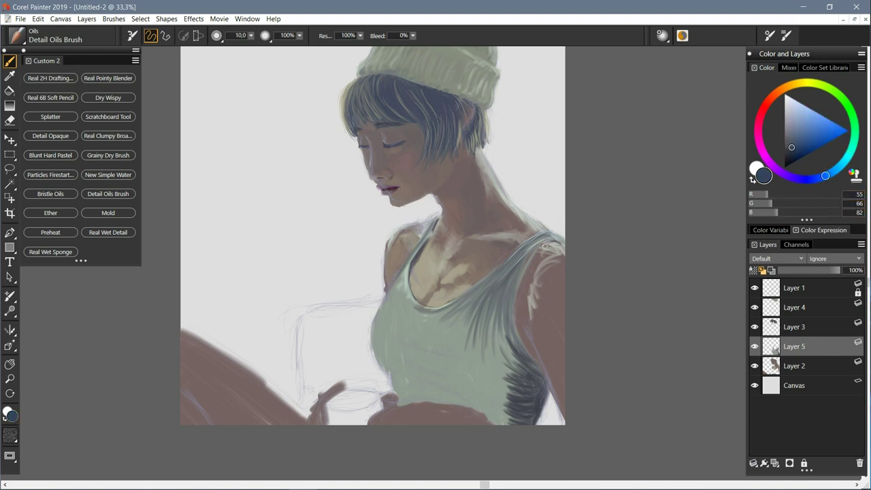
Step: Shade the tank top's near side and lower waist with Bristle Oils in a sampled dark tone and RGB 83, 89, 92
{"action": "key", "text": "slash"}
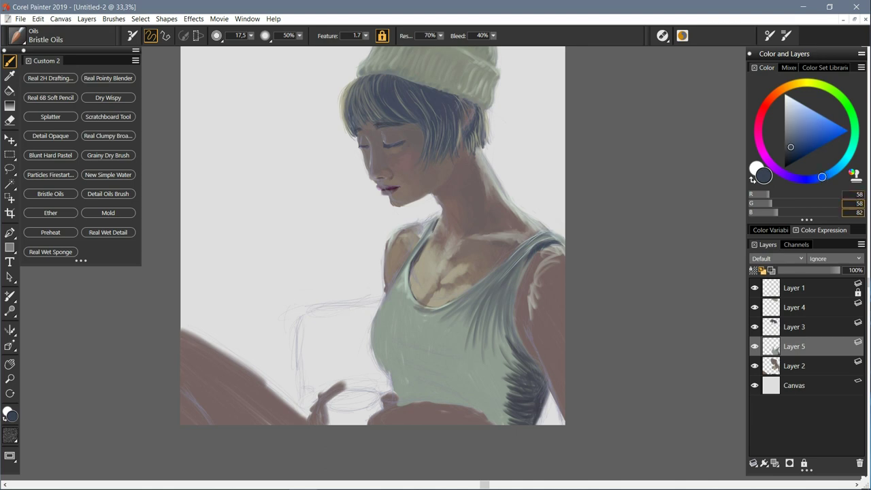
{"action": "left_click", "coordinate": [520, 371], "text": "alt"}
{"action": "mouse_move", "coordinate": [446, 361]}
{"action": "left_mouse_down"}
{"action": "mouse_move", "coordinate": [456, 386]}
{"action": "mouse_move", "coordinate": [507, 419]}
{"action": "mouse_move", "coordinate": [476, 394]}
{"action": "left_mouse_up"}
{"action": "key", "text": "BackSpace"}
{"action": "type", "text": "9"}
{"action": "key", "text": "Tab"}
{"action": "type", "text": "92"}
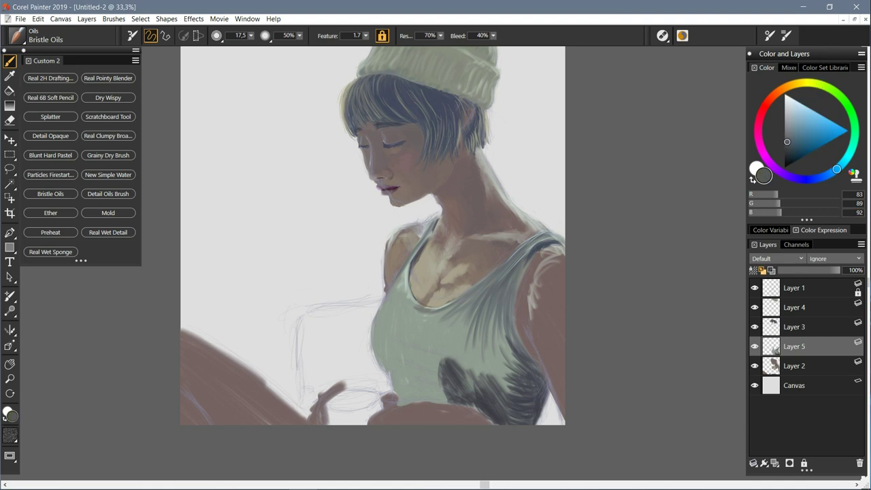
{"action": "left_click_drag", "start_coordinate": [476, 333], "coordinate": [487, 381]}
Step: Paint soft shadows under the bust and along the tank top's front in RGB 108, 113, 109 with Bristle Oils
{"action": "type", "text": "108"}
{"action": "key", "text": "Tab"}
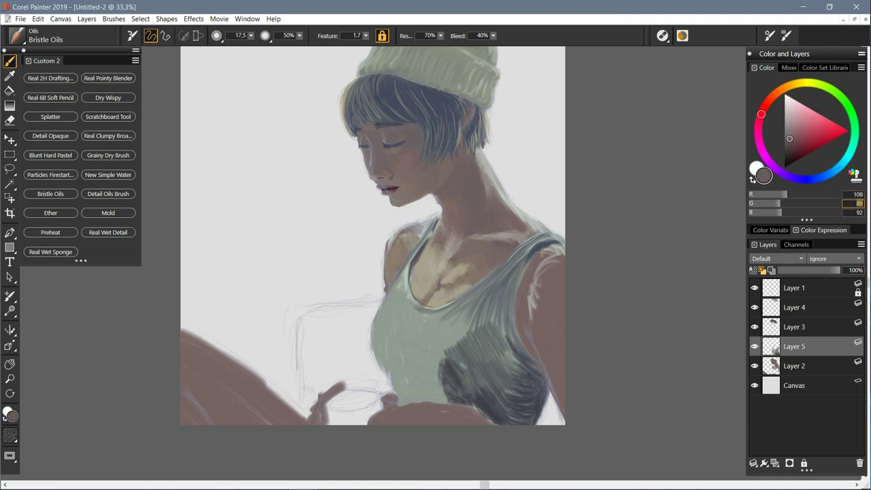
{"action": "type", "text": "113"}
{"action": "key", "text": "Tab"}
{"action": "type", "text": "109"}
{"action": "key", "text": "Return"}
{"action": "mouse_move", "coordinate": [412, 327]}
{"action": "left_mouse_down"}
{"action": "mouse_move", "coordinate": [398, 340]}
{"action": "mouse_move", "coordinate": [405, 332]}
{"action": "left_mouse_up"}
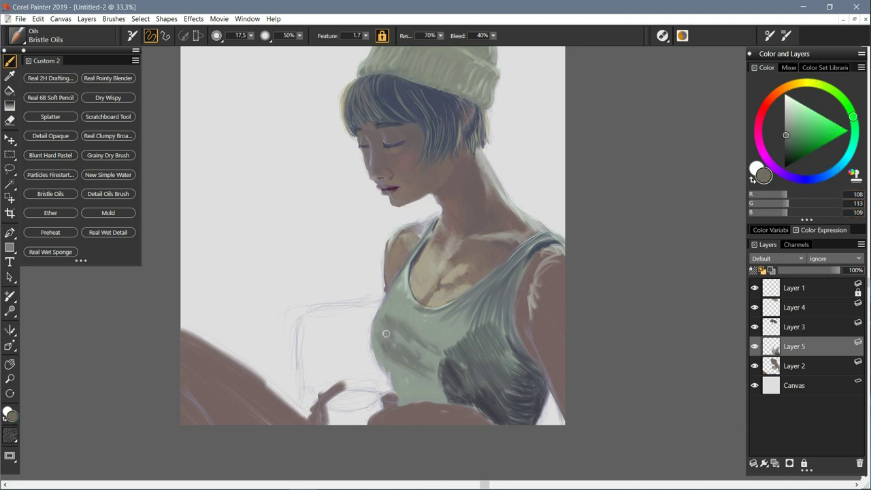
Step: Paint thin dark folds along the tank top's front side and waist in sampled tones
{"action": "left_click", "coordinate": [420, 379], "text": "alt"}
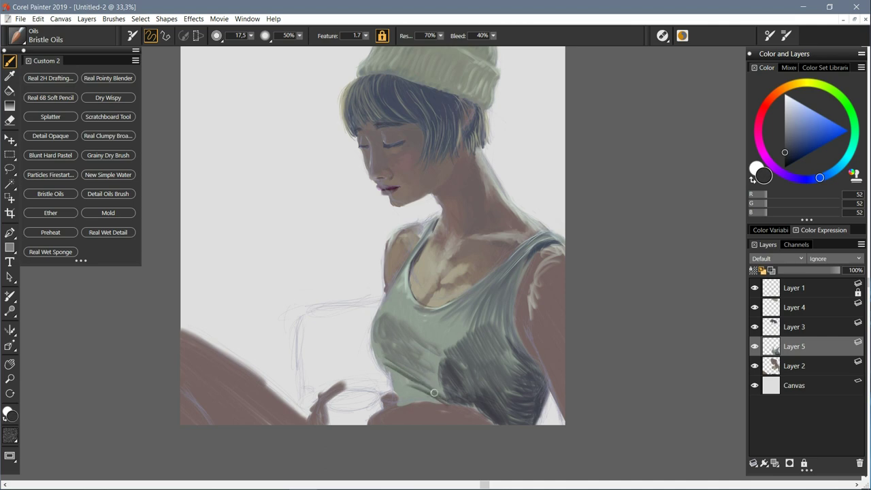
{"action": "left_click", "coordinate": [411, 373], "text": "alt"}
{"action": "left_click", "coordinate": [436, 401], "text": "alt"}
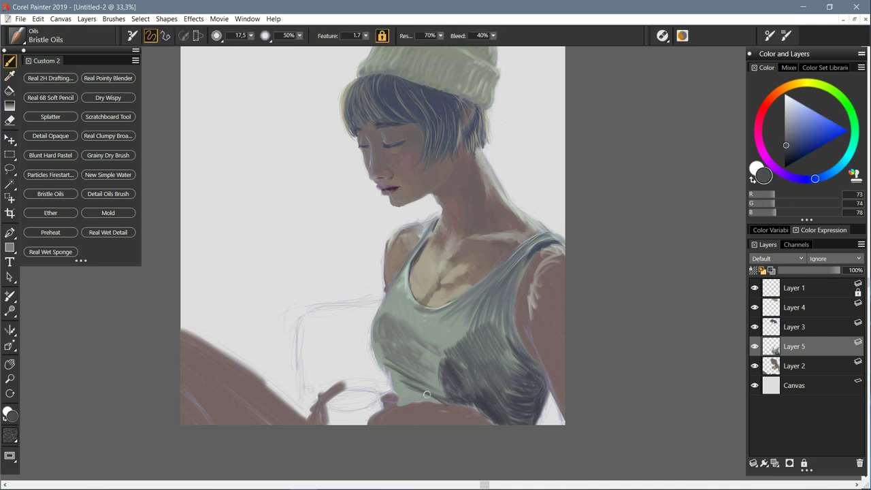
Step: Paint folds across the middle and waist of the tank top in RGB 87, 91, 93
{"action": "type", "text": "87"}
{"action": "key", "text": "Tab"}
{"action": "type", "text": "91"}
{"action": "key", "text": "Tab"}
{"action": "type", "text": "93"}
{"action": "key", "text": "Return"}
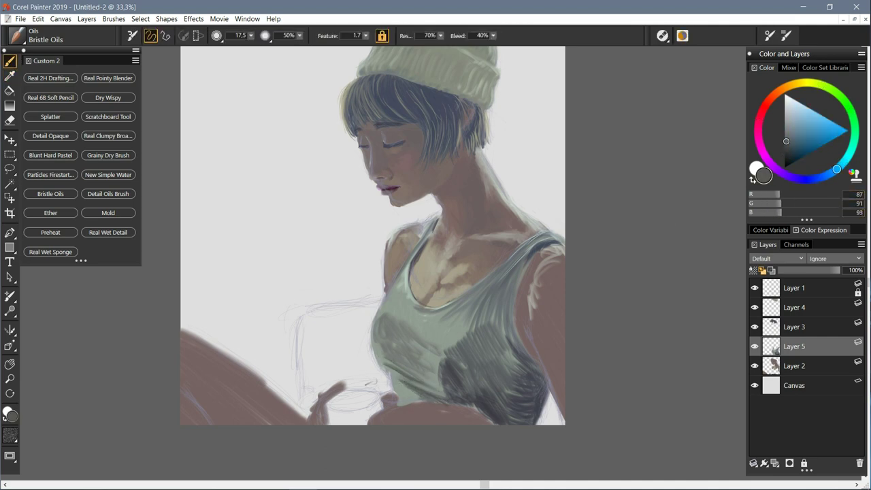
{"action": "left_click_drag", "start_coordinate": [468, 330], "coordinate": [427, 376]}
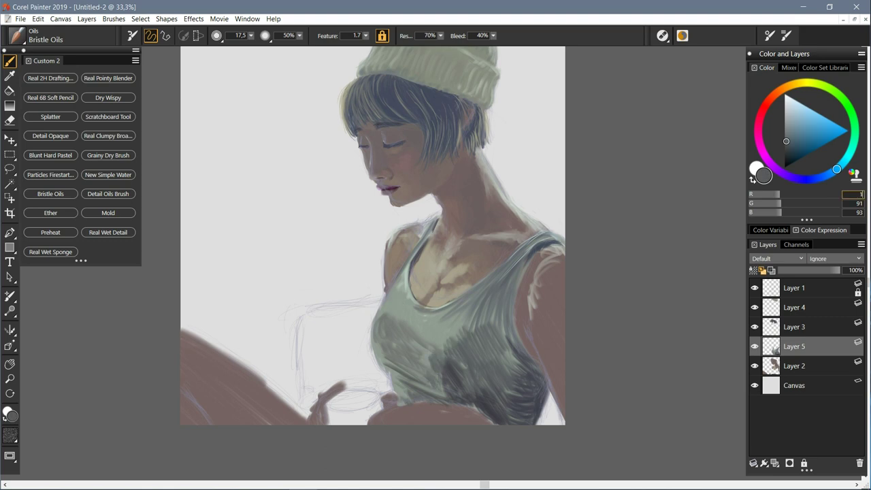
Step: Add sampled-tone folds below the front strap and blend the whole tank top's shading with the Real Pointy Blender
{"action": "left_click", "coordinate": [392, 306], "text": "alt"}
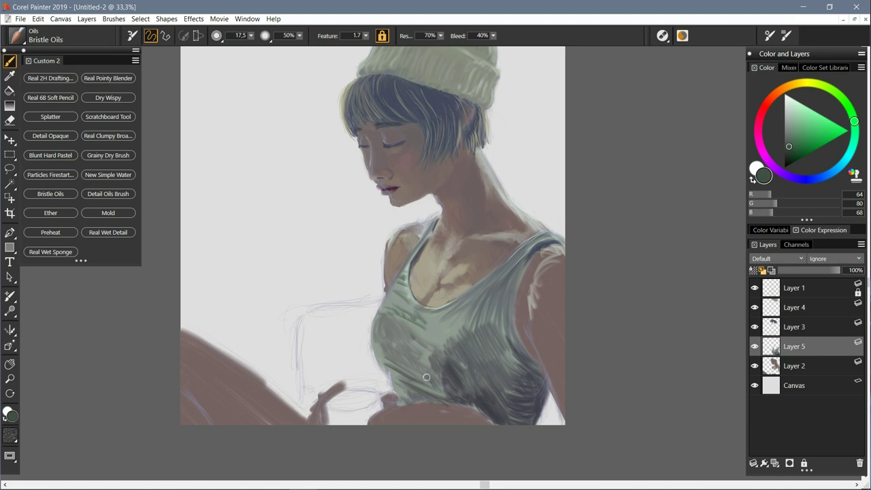
{"action": "left_click", "coordinate": [399, 271], "text": "alt"}
{"action": "key", "text": "b"}
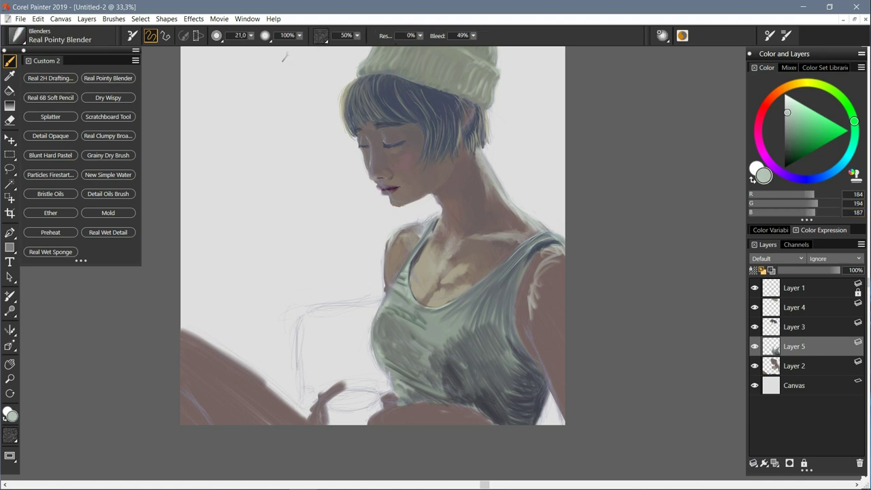
{"action": "mouse_move", "coordinate": [517, 279]}
{"action": "left_mouse_down"}
{"action": "mouse_move", "coordinate": [474, 312]}
{"action": "mouse_move", "coordinate": [495, 296]}
{"action": "mouse_move", "coordinate": [477, 323]}
{"action": "mouse_move", "coordinate": [439, 320]}
{"action": "mouse_move", "coordinate": [427, 386]}
{"action": "mouse_move", "coordinate": [388, 314]}
{"action": "mouse_move", "coordinate": [403, 388]}
{"action": "left_mouse_up"}
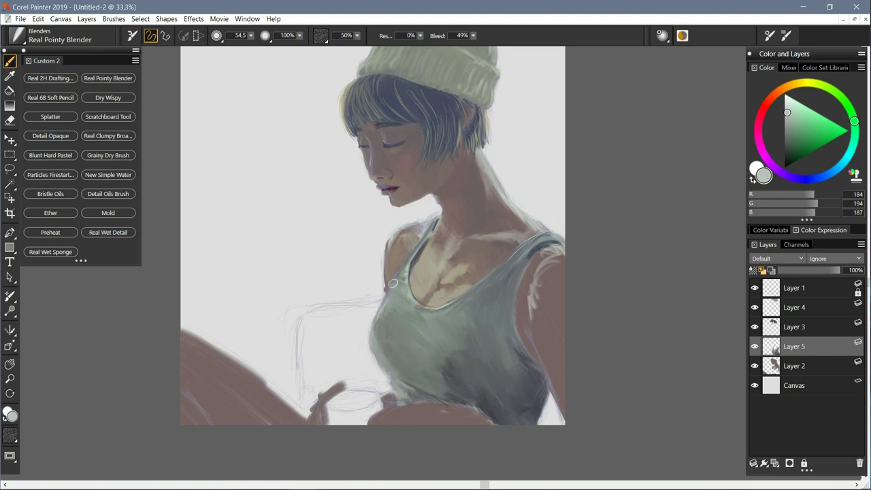
Step: Sharpen the tank top's folds at the bust, near armhole and lower side with Bristle Oils in sampled light and dark tones
{"action": "key", "text": "b"}
{"action": "mouse_move", "coordinate": [407, 358]}
{"action": "left_mouse_down"}
{"action": "mouse_move", "coordinate": [378, 332]}
{"action": "mouse_move", "coordinate": [439, 333]}
{"action": "left_mouse_up"}
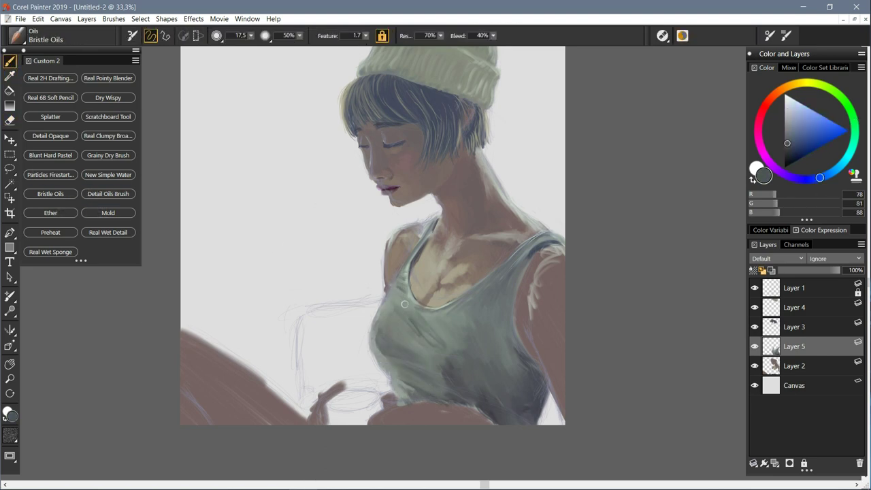
{"action": "left_click", "coordinate": [480, 344], "text": "alt"}
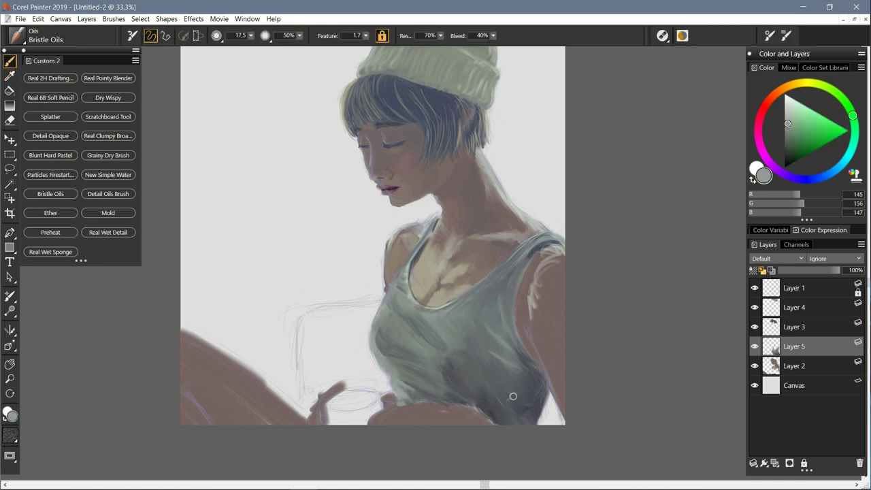
{"action": "left_click", "coordinate": [494, 393], "text": "alt"}
{"action": "left_click", "coordinate": [523, 416], "text": "alt"}
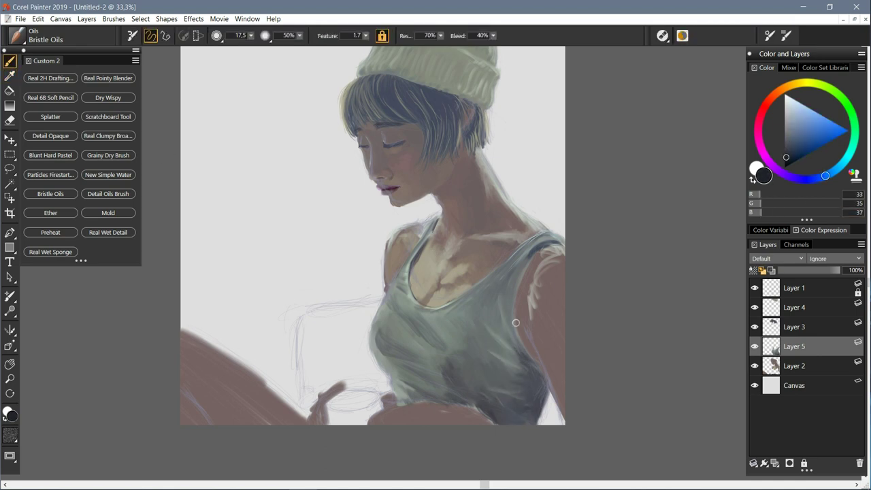
Step: Paint reddish-brown shading on the near upper arm on Layer 2 with Bristle Oils
{"action": "left_click", "coordinate": [794, 366]}
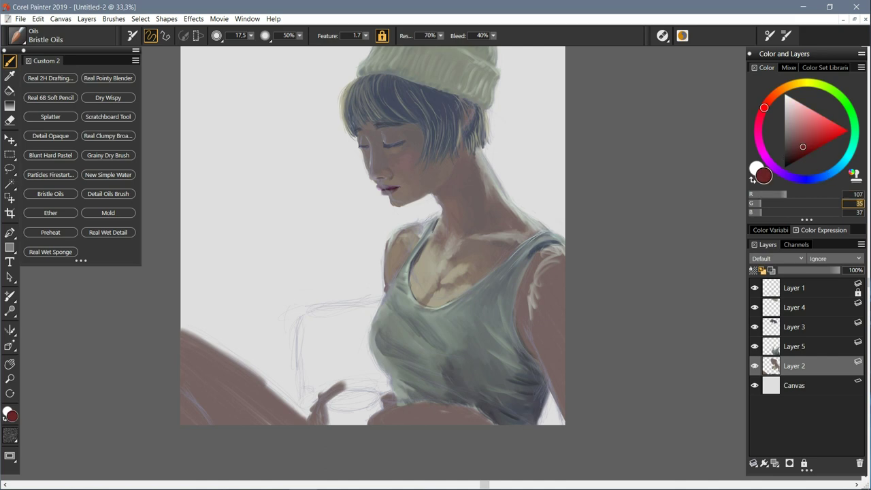
{"action": "mouse_move", "coordinate": [553, 282]}
{"action": "left_mouse_down"}
{"action": "mouse_move", "coordinate": [555, 409]}
{"action": "mouse_move", "coordinate": [542, 272]}
{"action": "mouse_move", "coordinate": [530, 305]}
{"action": "left_mouse_up"}
{"action": "left_click", "coordinate": [792, 143]}
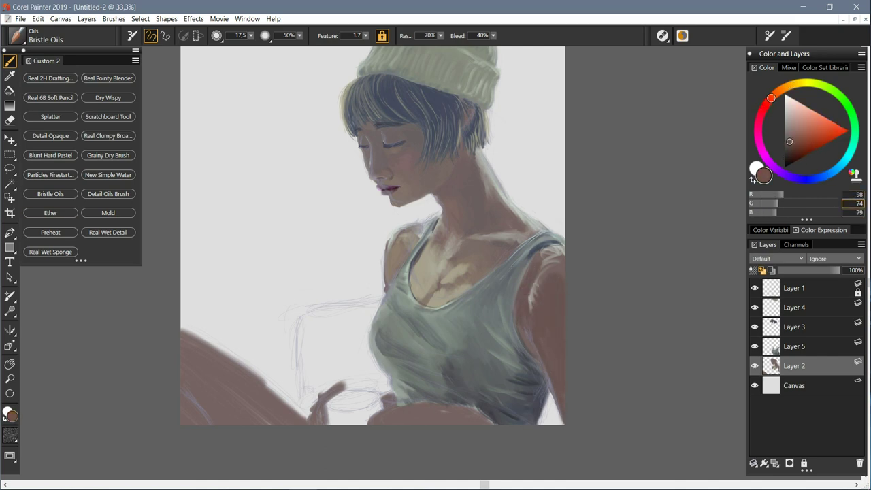
Step: Darken the lower part of the near arm in RGB 71, 56, 60 with Bristle Oils
{"action": "type", "text": "71"}
{"action": "key", "text": "Tab"}
{"action": "type", "text": "56"}
{"action": "key", "text": "Tab"}
{"action": "type", "text": "60"}
{"action": "mouse_move", "coordinate": [555, 361]}
{"action": "left_mouse_down"}
{"action": "mouse_move", "coordinate": [550, 383]}
{"action": "mouse_move", "coordinate": [566, 410]}
{"action": "left_mouse_up"}
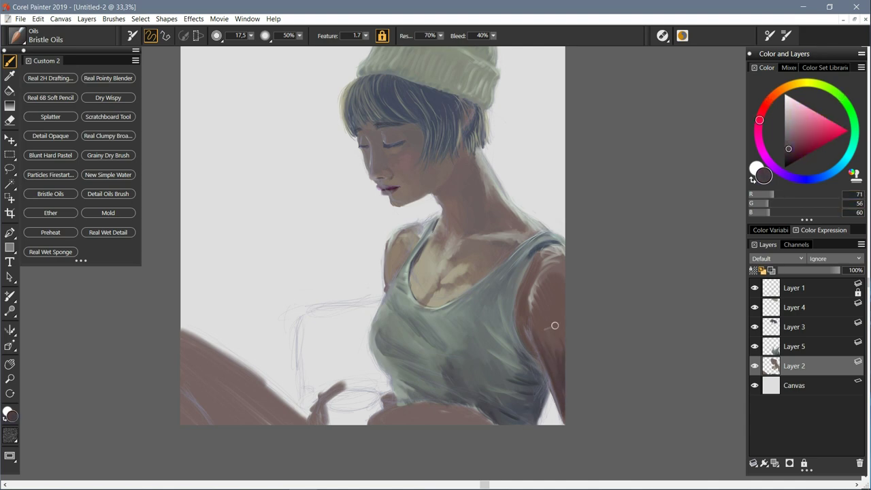
{"action": "left_click_drag", "start_coordinate": [551, 330], "coordinate": [534, 340]}
Step: Paint mid-tone strokes on the near shoulder and upper arm in RGB 108, 89, 85
{"action": "type", "text": "108"}
{"action": "key", "text": "Tab"}
{"action": "type", "text": "89"}
{"action": "key", "text": "Tab"}
{"action": "type", "text": "85"}
{"action": "left_click_drag", "start_coordinate": [557, 262], "coordinate": [526, 294]}
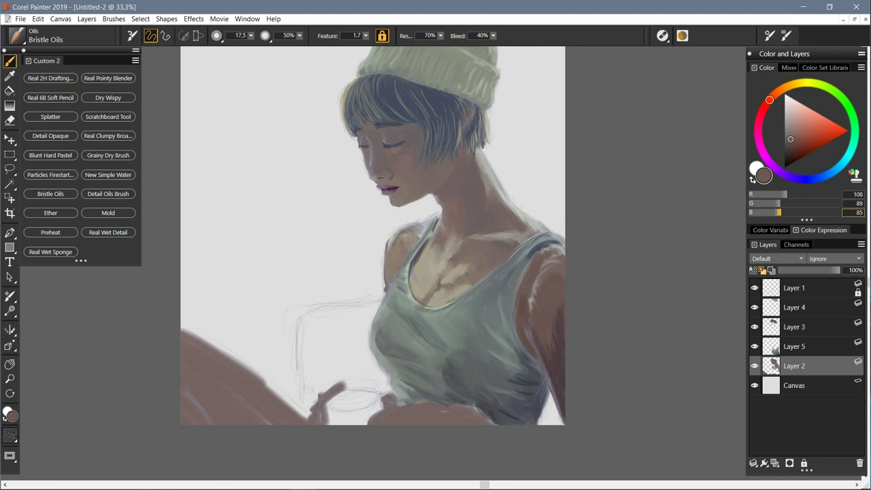
Step: Highlight the near shoulder in RGB 158, 146, 122 and sampled tones, and blend it with the Real Pointy Blender
{"action": "key", "text": "Return"}
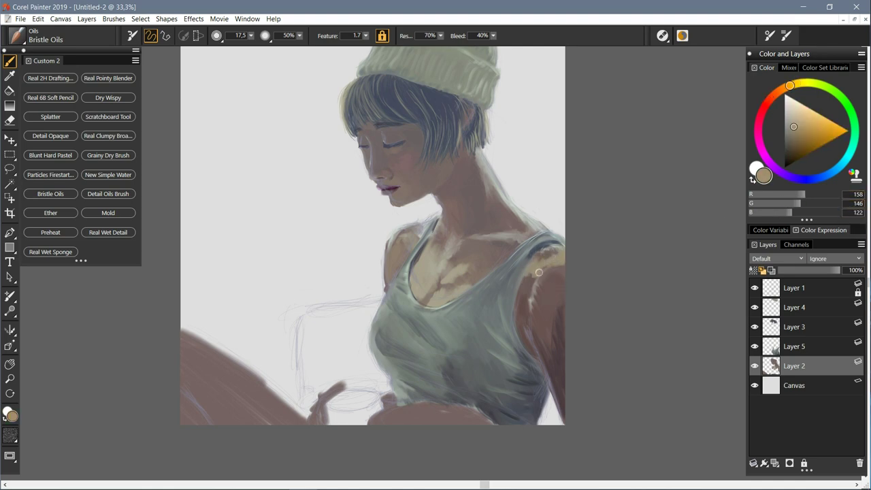
{"action": "left_click", "coordinate": [542, 270], "text": "alt"}
{"action": "left_click", "coordinate": [542, 252], "text": "alt"}
{"action": "left_click", "coordinate": [107, 77]}
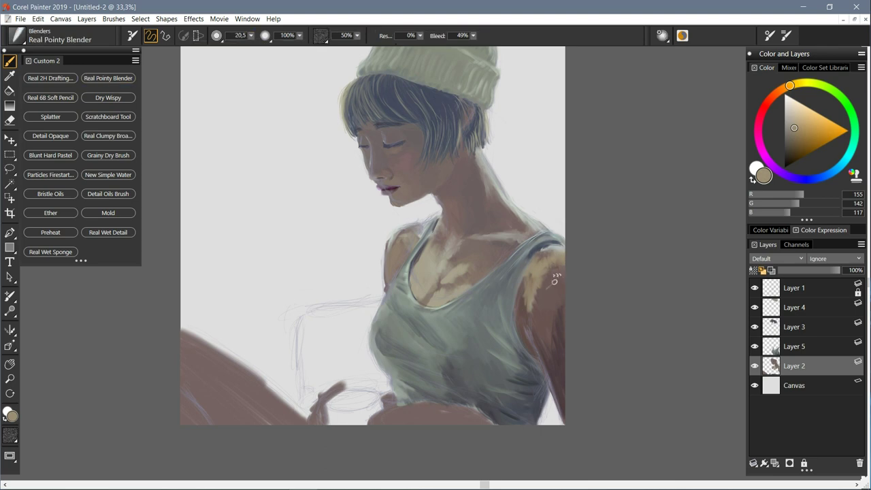
Step: Hide sketch Layer 1 and outline the near arm's inner edge with the Detail Oils Brush in RGB 41, 27, 1
{"action": "left_click", "coordinate": [754, 288]}
{"action": "left_click", "coordinate": [795, 162]}
{"action": "left_click", "coordinate": [108, 193]}
{"action": "left_click_drag", "start_coordinate": [561, 422], "coordinate": [538, 360]}
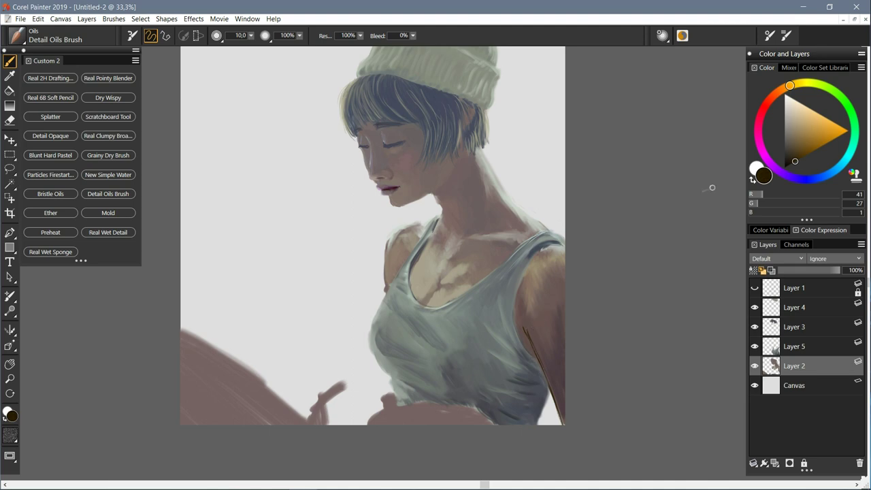
Step: Soften the hair strands on Layer 3 with the Real Pointy Blender
{"action": "left_click", "coordinate": [529, 266], "text": "alt"}
{"action": "key", "text": "ctrl+minus"}
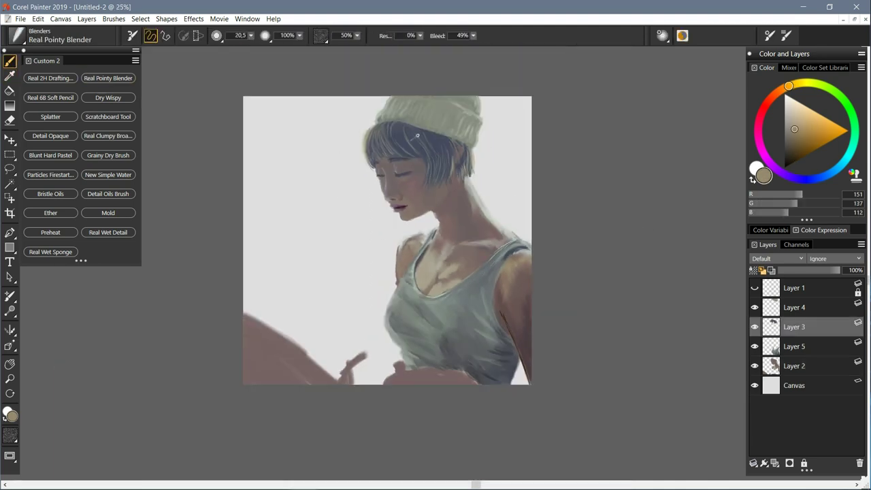
{"action": "key", "text": "ctrl+plus"}
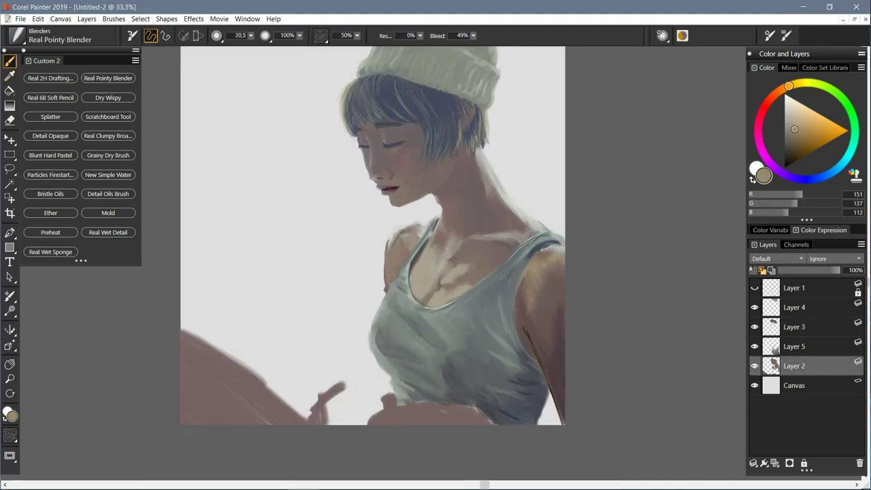
Step: Paint the resting forearm on Layer 2 with Bristle Oils in sampled skin tones, highlighting its upper edge in RGB 164, 159, 135
{"action": "left_click", "coordinate": [470, 424], "text": "alt"}
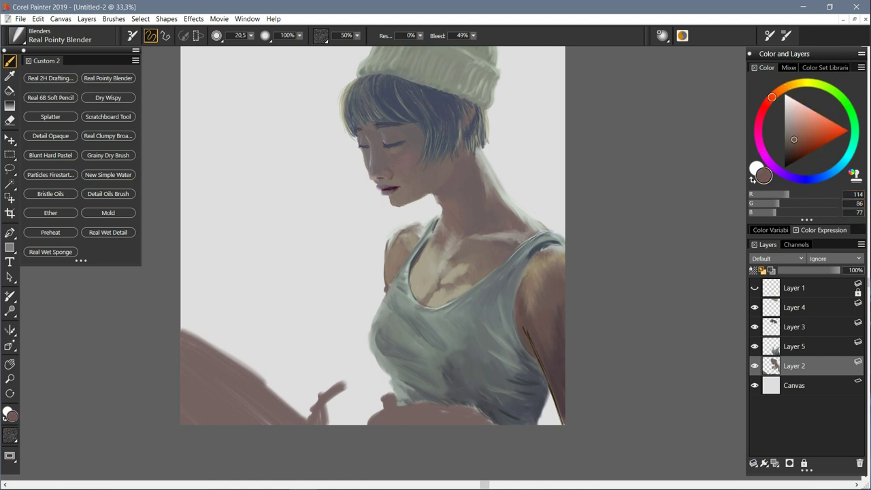
{"action": "left_click", "coordinate": [442, 412], "text": "alt"}
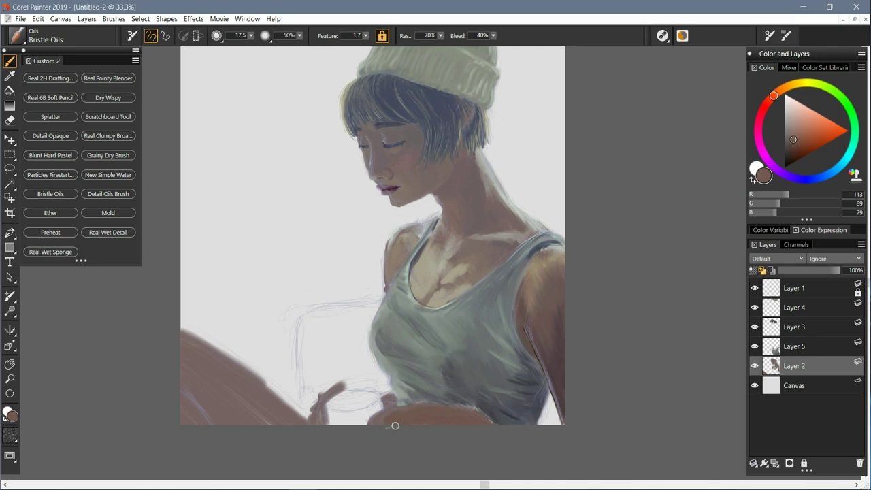
{"action": "key", "text": "Tab"}
{"action": "type", "text": "159"}
{"action": "key", "text": "Tab"}
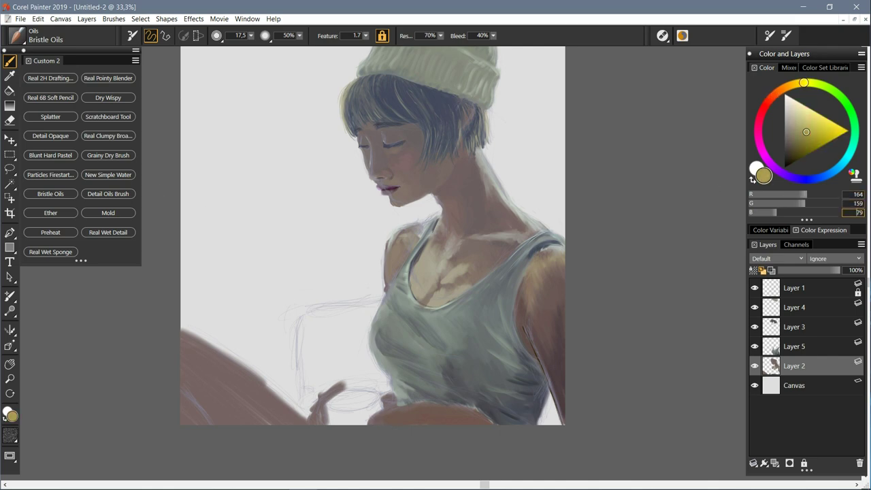
{"action": "type", "text": "135"}
{"action": "key", "text": "Return"}
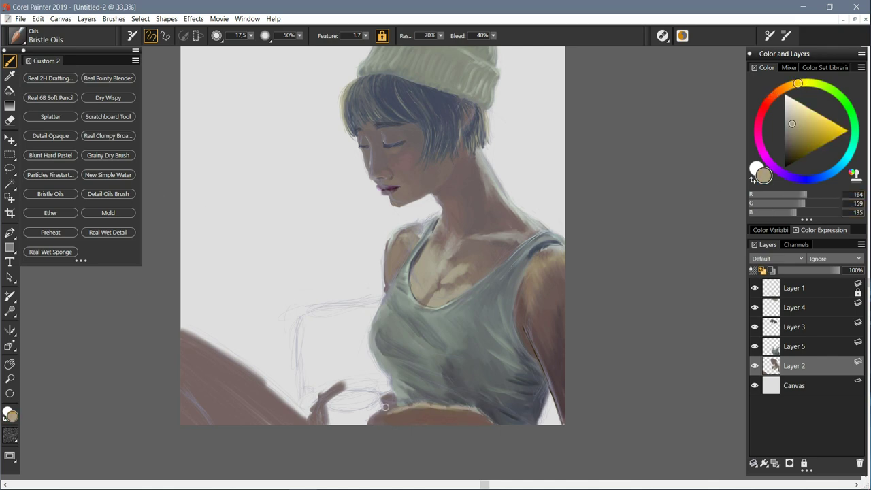
Step: Shade the resting forearm and hand with Bristle Oils in RGB 90, 59, 63 and RGB 114, 86, 80
{"action": "type", "text": "90"}
{"action": "key", "text": "Tab"}
{"action": "type", "text": "59"}
{"action": "key", "text": "Tab"}
{"action": "type", "text": "63"}
{"action": "key", "text": "Return"}
{"action": "type", "text": "114"}
{"action": "key", "text": "Tab"}
{"action": "type", "text": "86"}
{"action": "key", "text": "Tab"}
{"action": "type", "text": "80"}
{"action": "key", "text": "Return"}
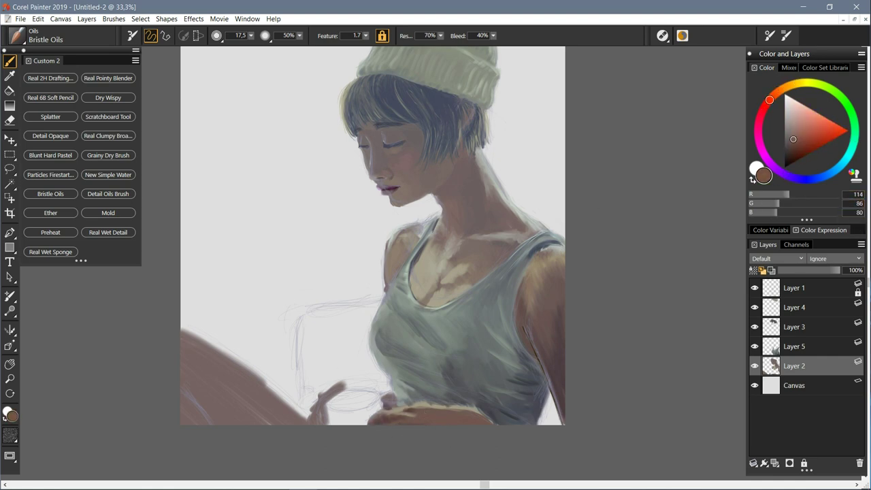
Step: Erase the tank top's lower edge along the forearm on Layer 5 and paint the near fingers on Layer 2 in sampled tones
{"action": "left_click", "coordinate": [392, 405], "text": "alt"}
{"action": "left_click", "coordinate": [426, 372], "text": "alt"}
{"action": "key", "text": "n"}
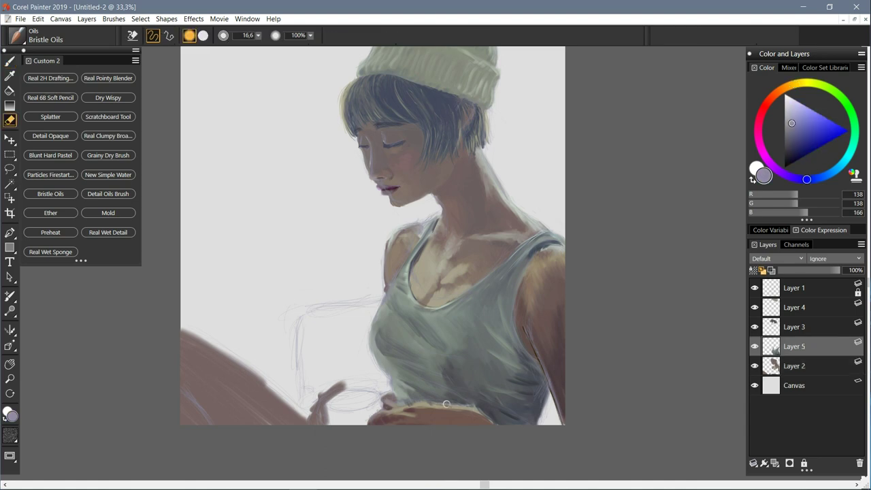
{"action": "key", "text": "b"}
{"action": "left_click", "coordinate": [391, 396], "text": "alt"}
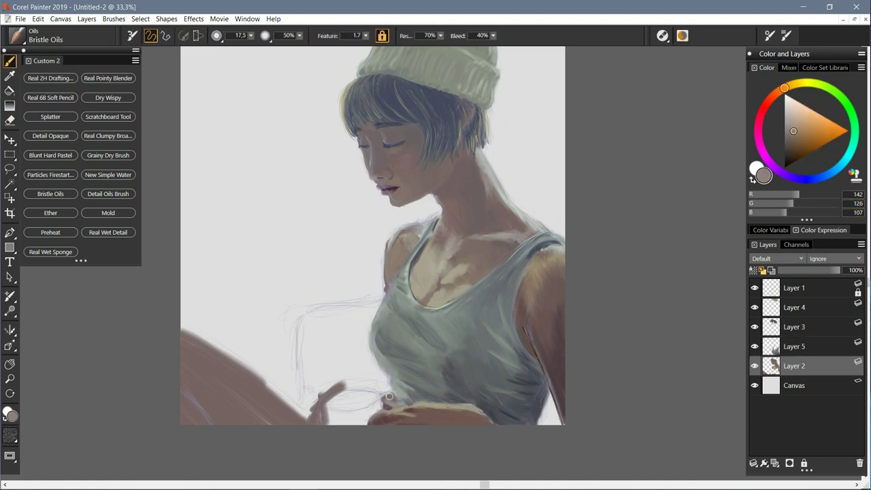
Step: Paint a broad light greenish band along the raised leg's upper edge with Bristle Oils
{"action": "left_click", "coordinate": [429, 68], "text": "alt"}
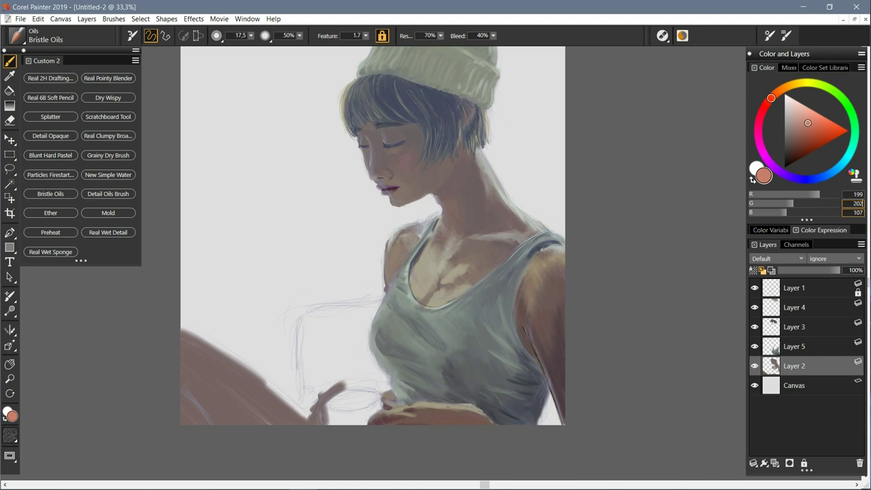
{"action": "key", "text": "ctrl+minus"}
{"action": "left_click_drag", "start_coordinate": [257, 334], "coordinate": [328, 381]}
{"action": "left_click_drag", "start_coordinate": [245, 319], "coordinate": [307, 383]}
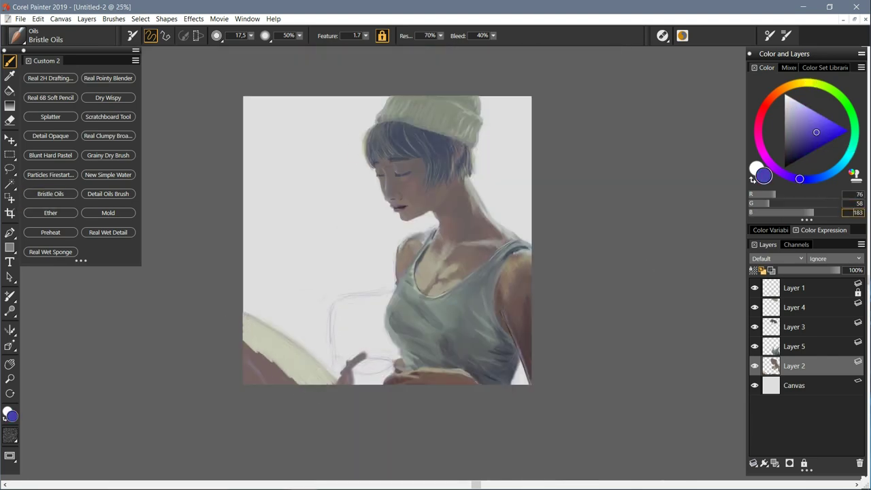
Step: Shade the raised leg below its light band in RGB 76, 58, 56 and sampled brown tones
{"action": "left_click", "coordinate": [255, 367], "text": "alt"}
{"action": "mouse_move", "coordinate": [247, 338]}
{"action": "left_mouse_down"}
{"action": "mouse_move", "coordinate": [292, 378]}
{"action": "mouse_move", "coordinate": [223, 351]}
{"action": "left_mouse_up"}
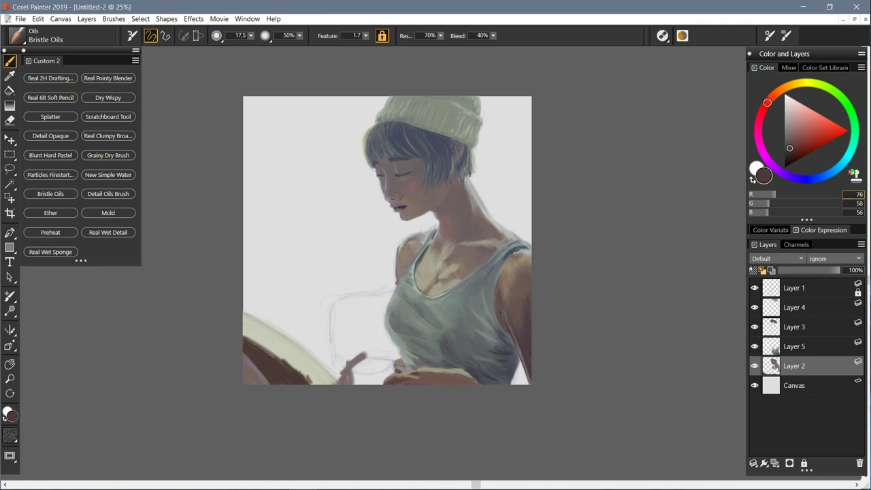
{"action": "left_click", "coordinate": [253, 351], "text": "alt"}
{"action": "left_click_drag", "start_coordinate": [241, 355], "coordinate": [271, 344]}
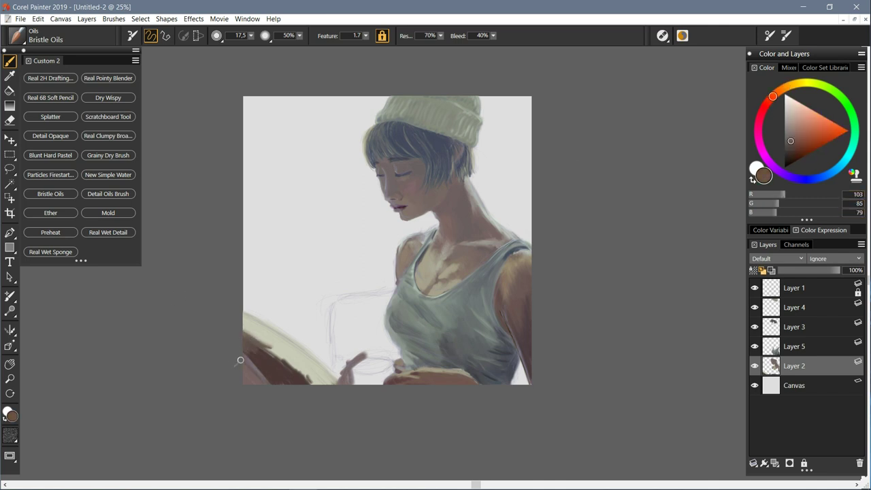
{"action": "left_click", "coordinate": [258, 378], "text": "alt"}
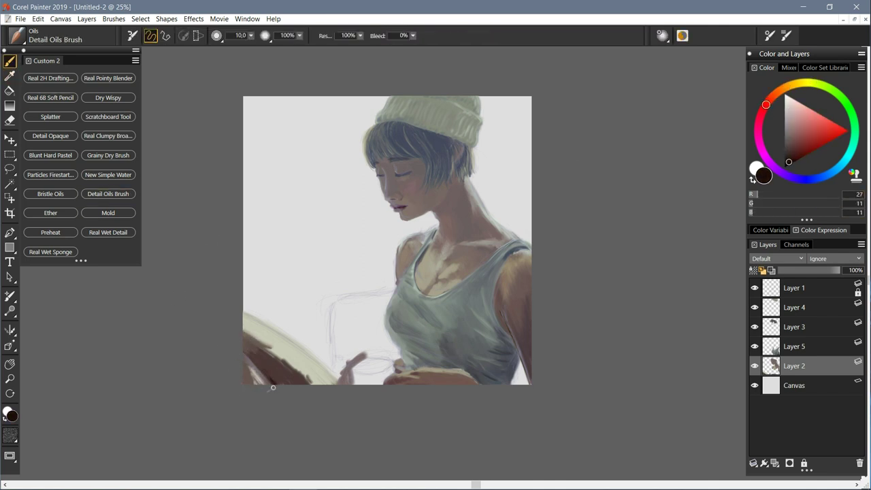
Step: Blend the raised leg's brown shading with an enlarged Real Pointy Blender and touch it up in RGB 141, 108, 91
{"action": "key", "text": "bracketright"}
{"action": "key", "text": "bracketright"}
{"action": "key", "text": "bracketright"}
{"action": "mouse_move", "coordinate": [313, 381]}
{"action": "left_mouse_down"}
{"action": "mouse_move", "coordinate": [252, 337]}
{"action": "mouse_move", "coordinate": [265, 367]}
{"action": "left_mouse_up"}
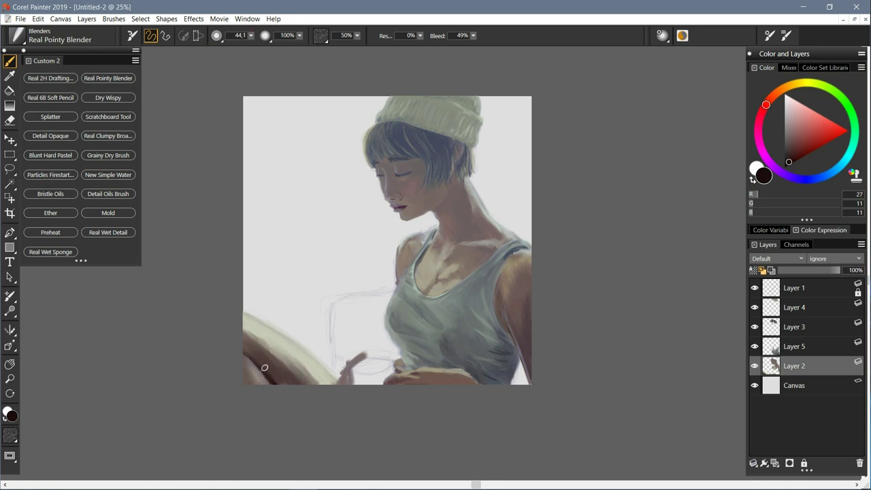
{"action": "left_click", "coordinate": [273, 367], "text": "alt"}
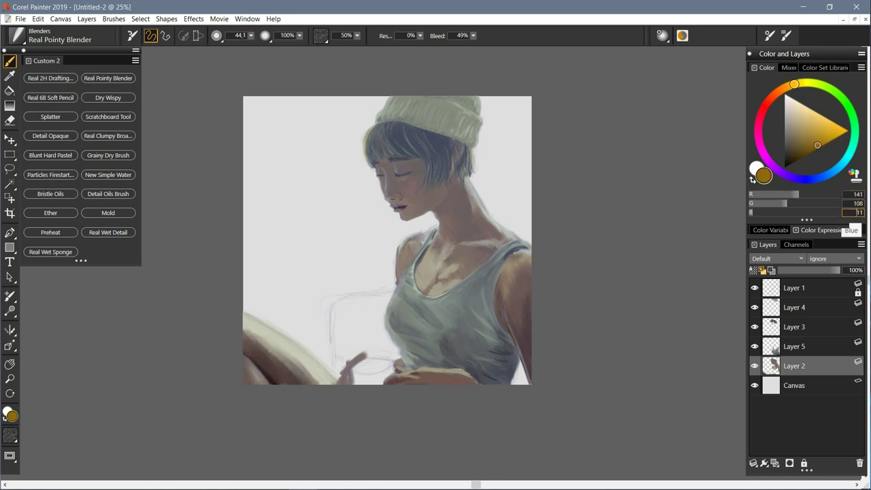
{"action": "left_click", "coordinate": [50, 194]}
{"action": "key", "text": "slash"}
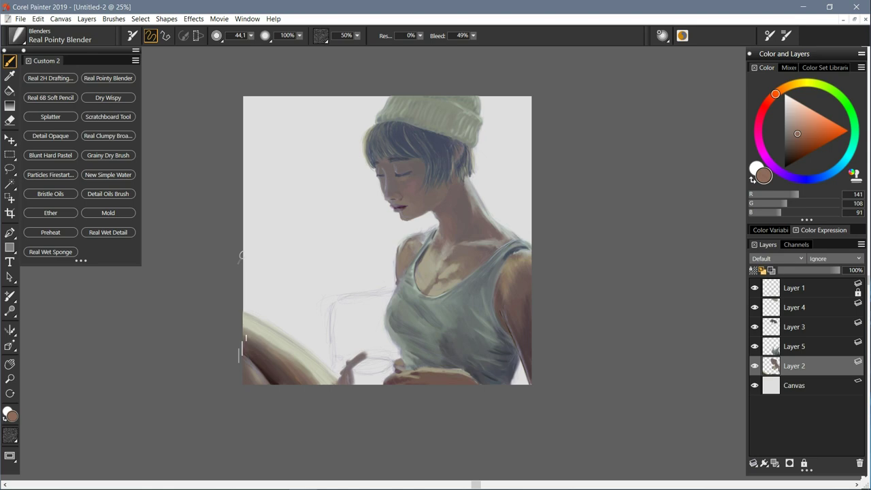
Step: Paint light grey highlights in RGB 178, 178, 178 along the far hand's fingers and erase around their edges
{"action": "left_click", "coordinate": [433, 238], "text": "alt"}
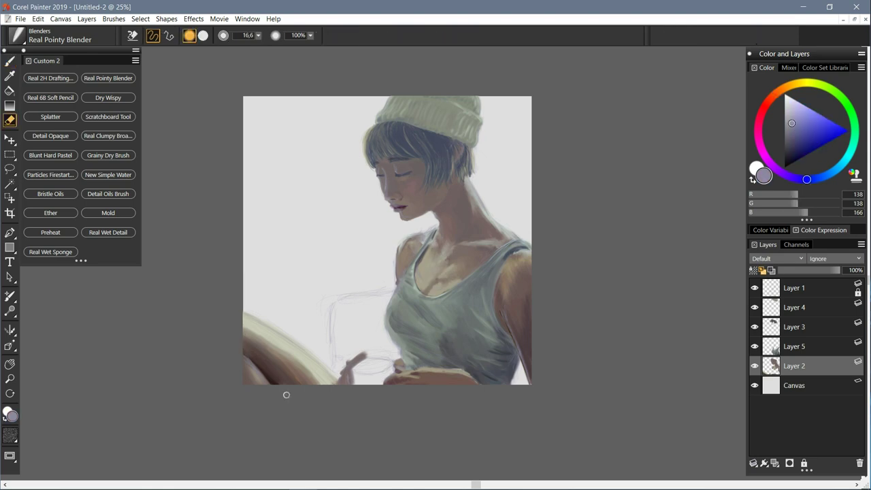
{"action": "key", "text": "slash"}
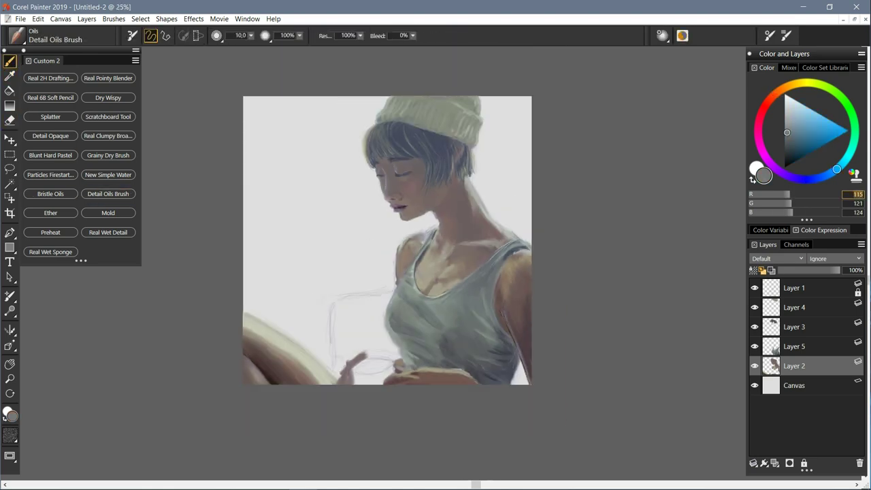
{"action": "left_click", "coordinate": [357, 361], "text": "alt"}
{"action": "key", "text": "ctrl+plus"}
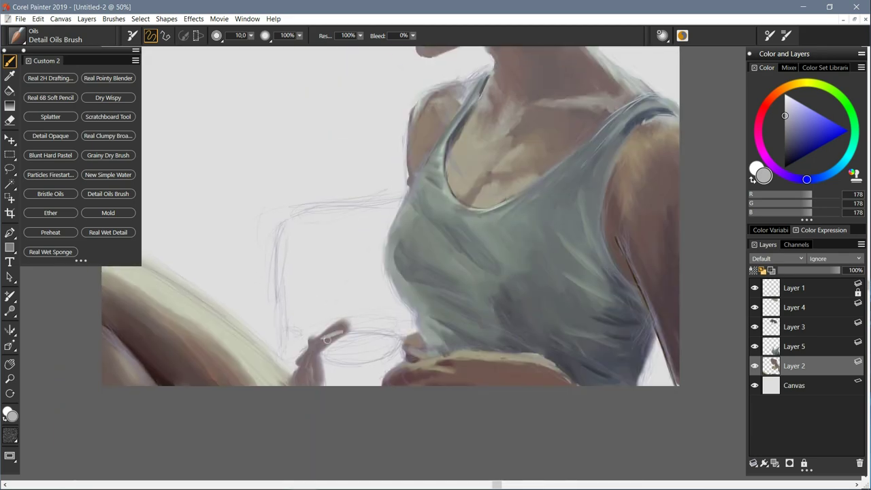
{"action": "key", "text": "n"}
{"action": "left_click_drag", "start_coordinate": [340, 323], "coordinate": [317, 344]}
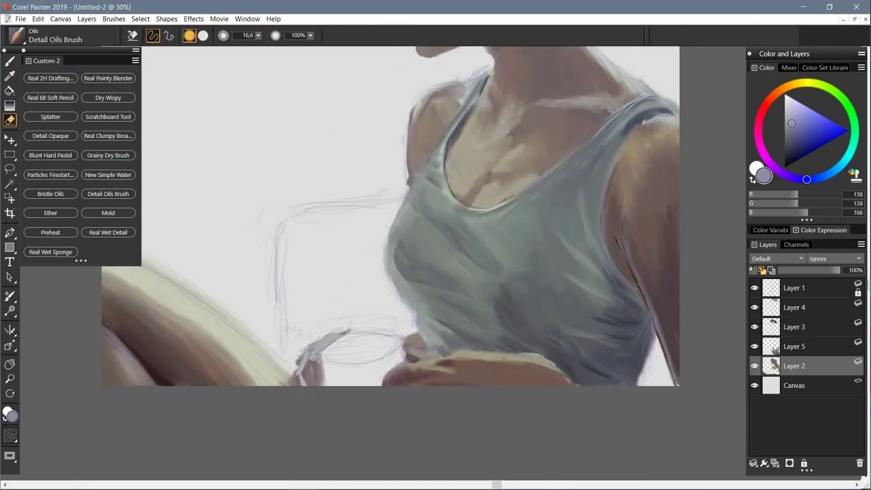
Step: Shade the underside of the far hand with Detail Oils Brush in RGB 99, 67, 62 and sampled brown tones
{"action": "key", "text": "b"}
{"action": "left_click", "coordinate": [319, 371], "text": "alt"}
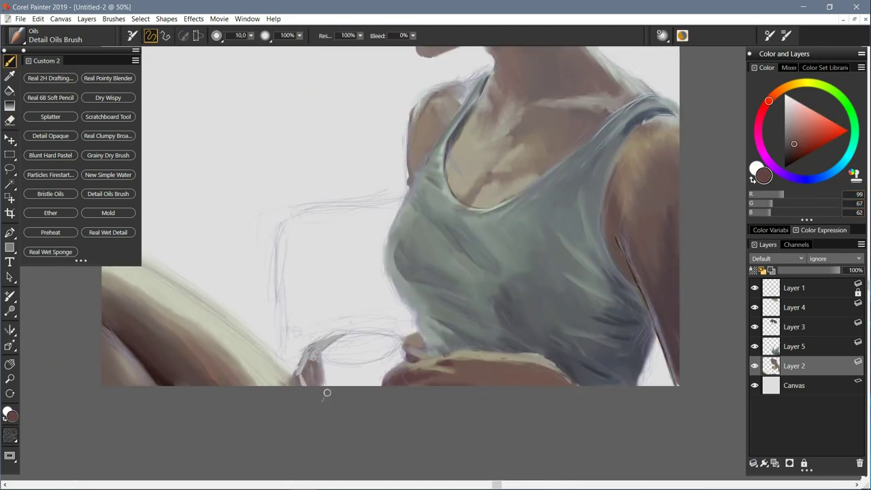
{"action": "left_click", "coordinate": [314, 374], "text": "alt"}
{"action": "left_click", "coordinate": [312, 380], "text": "alt"}
{"action": "left_click", "coordinate": [313, 385], "text": "alt"}
{"action": "left_click", "coordinate": [292, 385], "text": "alt"}
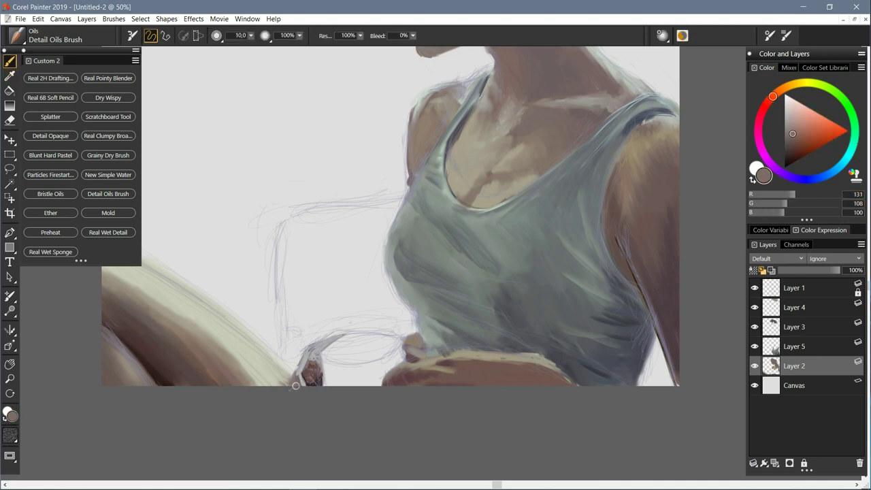
Step: Refine the far hand's fingers with light grey RGB 176, 175, 175 and thin dark outlines in RGB 84, 67, 60
{"action": "key", "text": "d"}
{"action": "left_click", "coordinate": [299, 367]}
{"action": "left_click", "coordinate": [754, 288]}
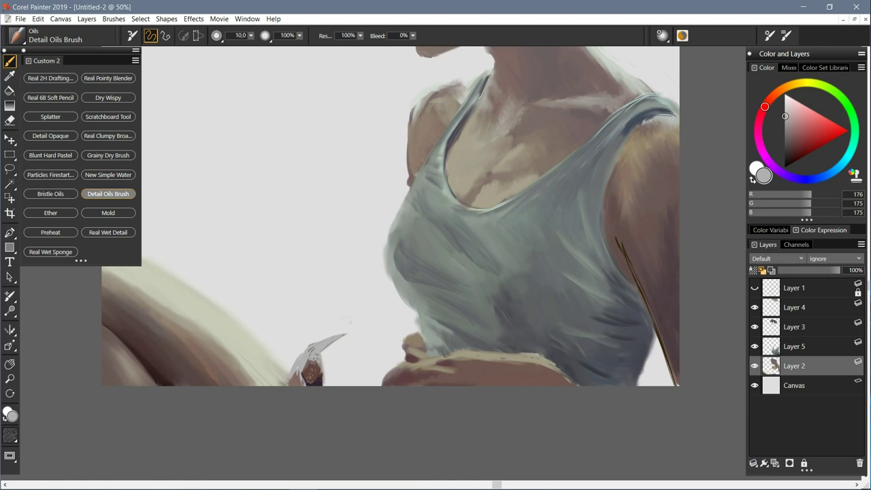
{"action": "key", "text": "b"}
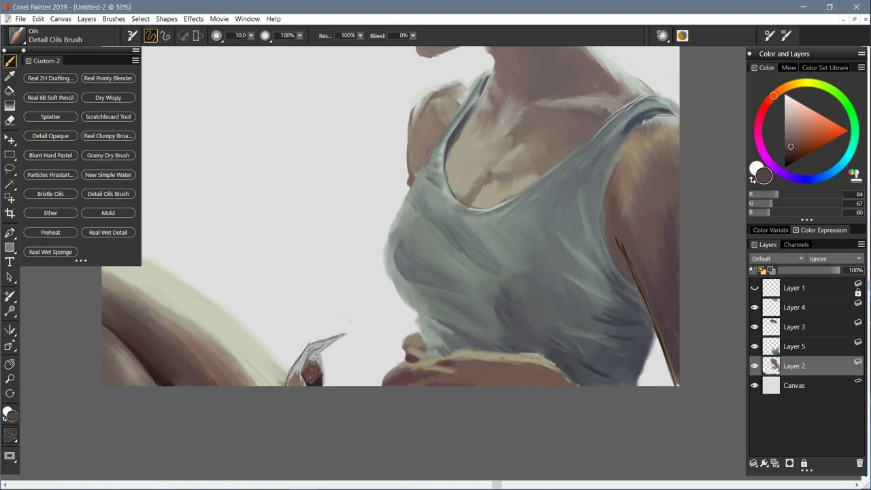
{"action": "left_click", "coordinate": [287, 376], "text": "alt"}
{"action": "key", "text": "ctrl+minus"}
{"action": "key", "text": "ctrl+z"}
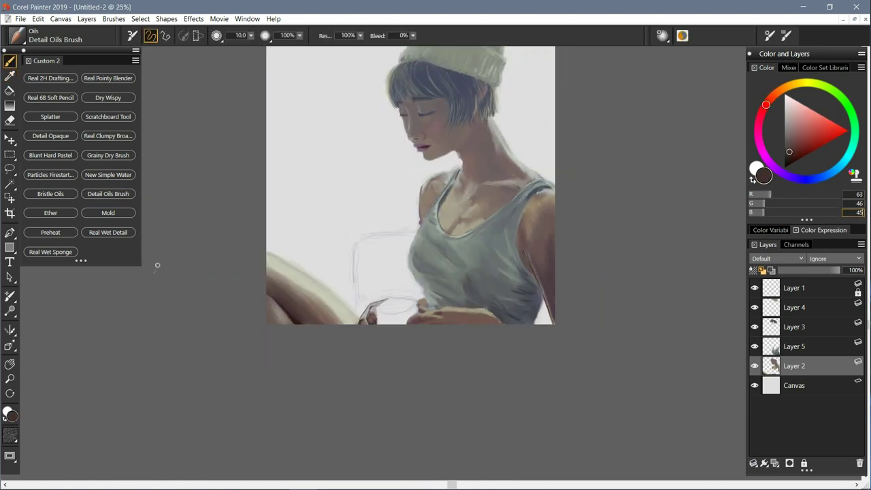
Step: Block in the mug body in RGB 115, 97, 91 on a new layer above Layer 2 and outline its rim in dark blue
{"action": "key", "text": "ctrl+shift+n"}
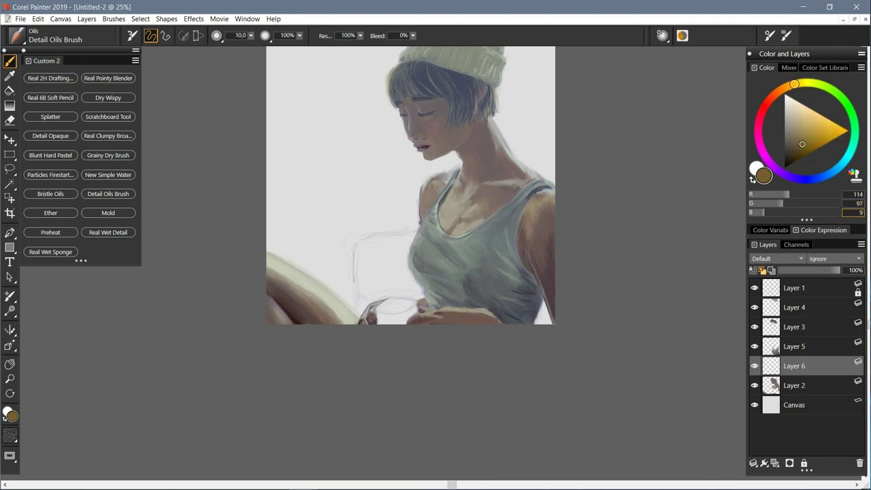
{"action": "key", "text": "ctrl+plus"}
{"action": "key", "text": "ctrl+plus"}
{"action": "key", "text": "ctrl+plus"}
{"action": "mouse_move", "coordinate": [417, 300]}
{"action": "left_mouse_down"}
{"action": "mouse_move", "coordinate": [361, 332]}
{"action": "mouse_move", "coordinate": [336, 339]}
{"action": "mouse_move", "coordinate": [317, 330]}
{"action": "mouse_move", "coordinate": [348, 319]}
{"action": "left_mouse_up"}
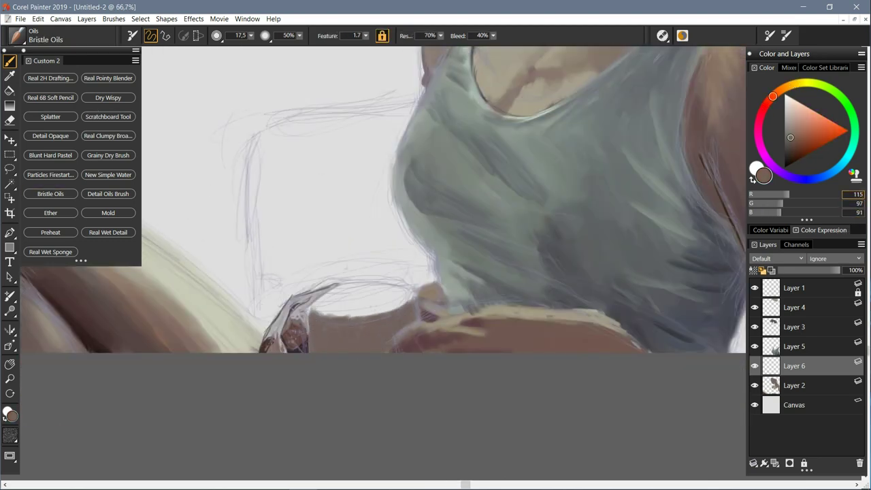
{"action": "left_click_drag", "start_coordinate": [711, 109], "coordinate": [739, 205]}
{"action": "left_click", "coordinate": [108, 194]}
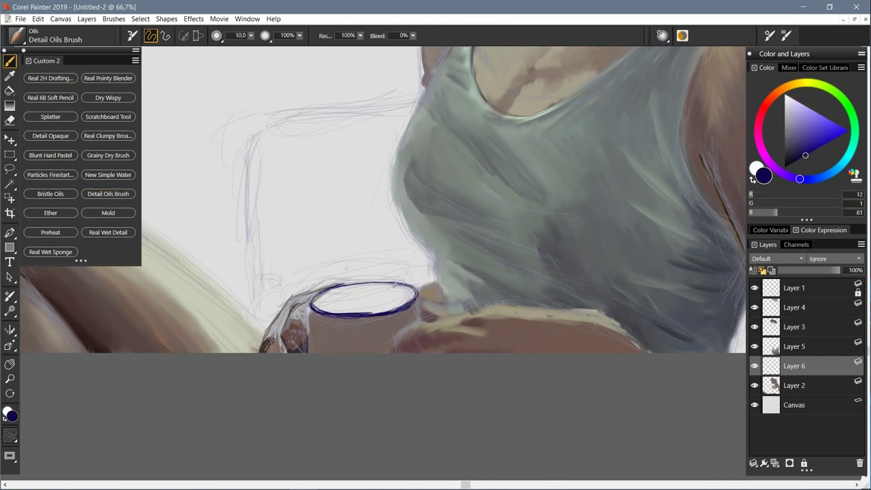
Step: Fill the mug's opening with Bristle Oils in RGB 154, 168, 145
{"action": "left_click", "coordinate": [853, 194]}
{"action": "type", "text": "154"}
{"action": "left_click", "coordinate": [853, 212]}
{"action": "type", "text": "240"}
{"action": "left_click", "coordinate": [853, 203]}
{"action": "type", "text": "68"}
{"action": "key", "text": "Tab"}
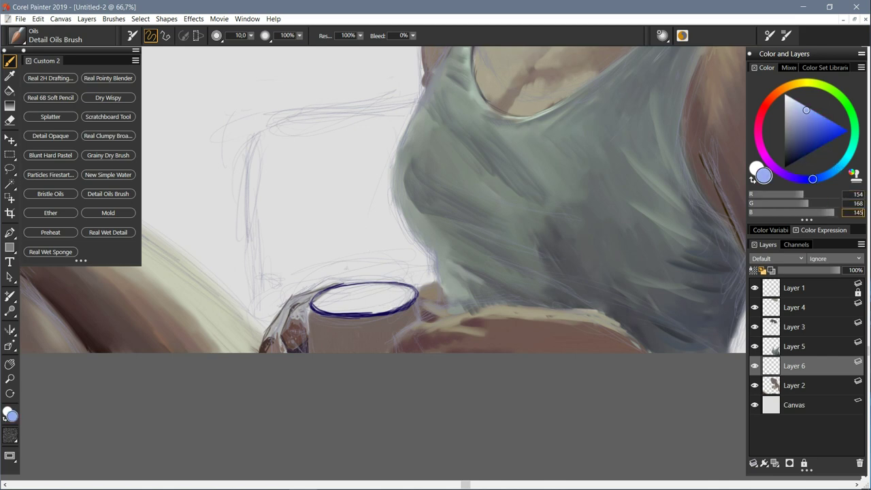
{"action": "type", "text": "145"}
{"action": "key", "text": "Return"}
{"action": "left_click", "coordinate": [50, 194]}
{"action": "mouse_move", "coordinate": [405, 300]}
{"action": "left_mouse_down"}
{"action": "mouse_move", "coordinate": [368, 310]}
{"action": "mouse_move", "coordinate": [341, 293]}
{"action": "mouse_move", "coordinate": [401, 291]}
{"action": "left_mouse_up"}
Step: Highlight the mug's inner rim with Detail Oils Brush and tint the body beside the near hand in RGB 117, 124, 137
{"action": "left_click", "coordinate": [109, 194]}
{"action": "mouse_move", "coordinate": [312, 305]}
{"action": "left_mouse_down"}
{"action": "mouse_move", "coordinate": [412, 299]}
{"action": "mouse_move", "coordinate": [341, 313]}
{"action": "left_mouse_up"}
{"action": "left_click", "coordinate": [853, 194]}
{"action": "type", "text": "117"}
{"action": "key", "text": "Tab"}
{"action": "type", "text": "124"}
{"action": "key", "text": "Tab"}
{"action": "type", "text": "137"}
Step: Hatch light strokes across the front of the mug body in RGB 180, 160, 154
{"action": "left_click", "coordinate": [407, 317], "text": "alt"}
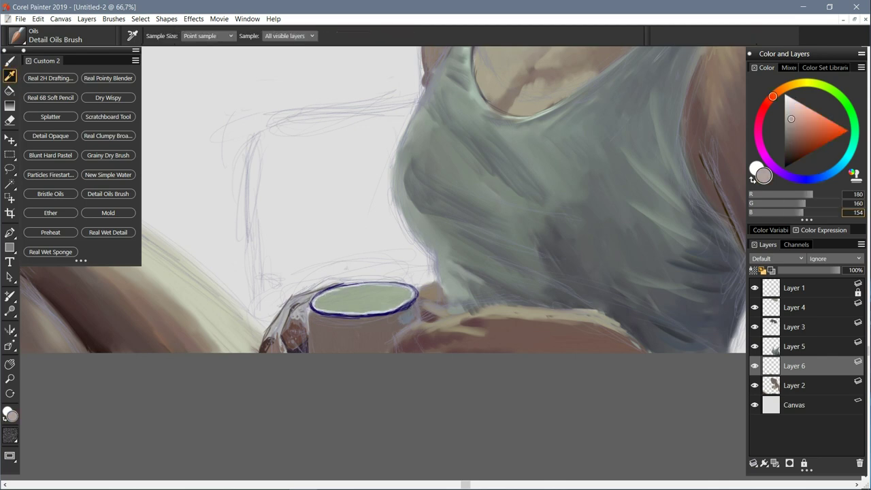
{"action": "mouse_move", "coordinate": [314, 330]}
{"action": "left_mouse_down"}
{"action": "mouse_move", "coordinate": [356, 350]}
{"action": "mouse_move", "coordinate": [379, 341]}
{"action": "left_mouse_up"}
{"action": "left_click", "coordinate": [406, 300], "text": "alt"}
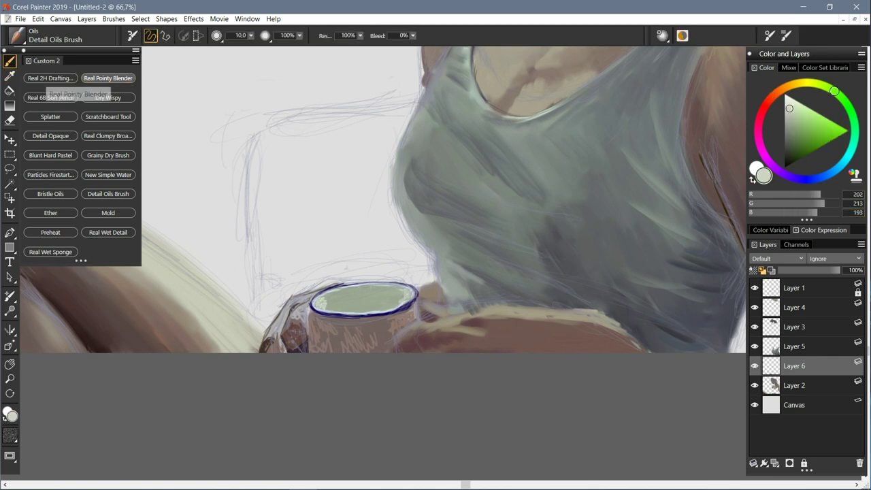
Step: Blend the mug body and the hands around it with Real Pointy Blender at size 17 on Layer 2 and Layer 6
{"action": "left_click", "coordinate": [108, 77]}
{"action": "key", "text": "Page_Down"}
{"action": "key", "text": "bracketleft"}
{"action": "key", "text": "bracketleft"}
{"action": "key", "text": "bracketleft"}
{"action": "key", "text": "bracketleft"}
{"action": "key", "text": "bracketleft"}
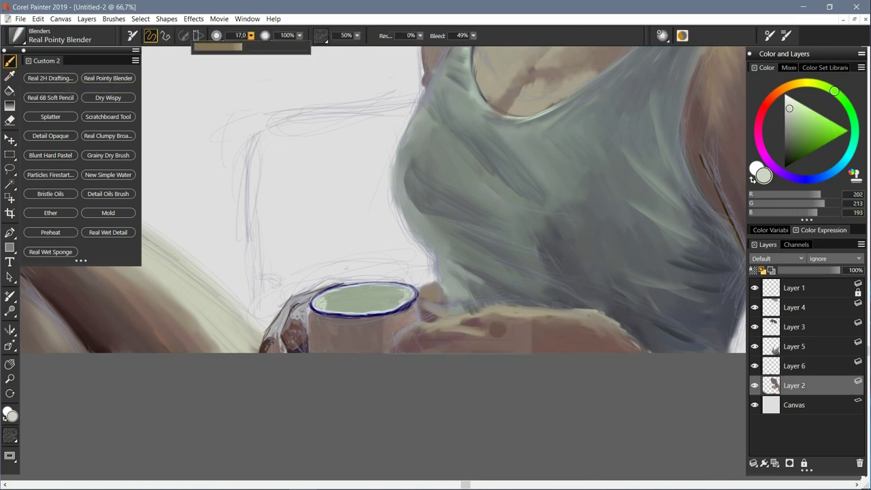
{"action": "key", "text": "Page_Up"}
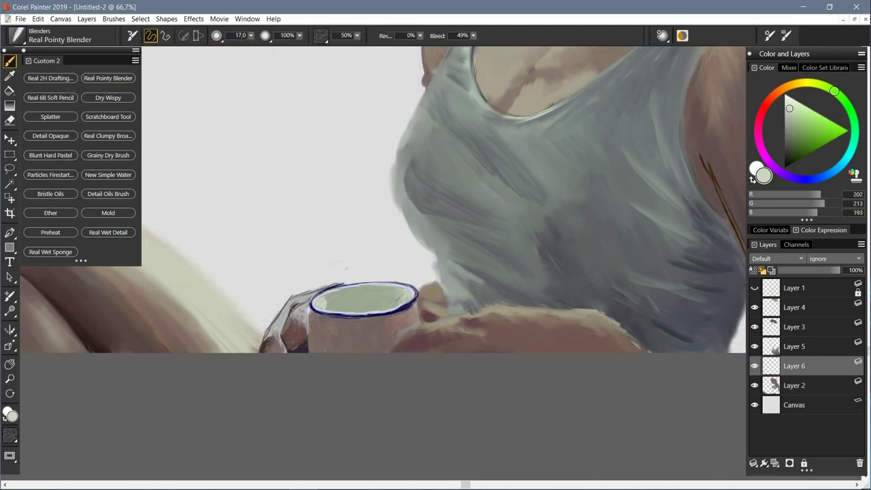
Step: Paint a spoon handle standing in the mug with Bristle Oils in RGB 181, 181, 181 and define it with Detail Oils Brush
{"action": "key", "text": "ctrl+minus"}
{"action": "key", "text": "ctrl+minus"}
{"action": "key", "text": "ctrl+minus"}
{"action": "key", "text": "ctrl+plus"}
{"action": "key", "text": "ctrl+plus"}
{"action": "left_click", "coordinate": [50, 193]}
{"action": "key", "text": "ctrl+minus"}
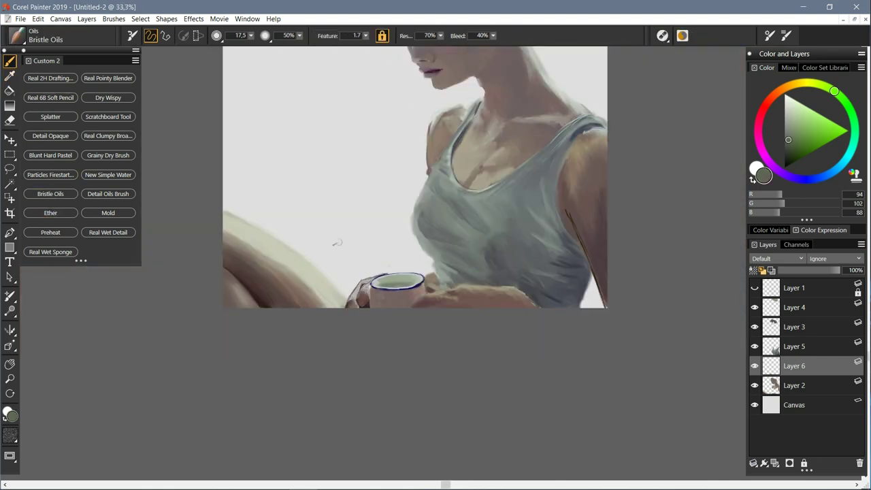
{"action": "left_click", "coordinate": [385, 286], "text": "alt"}
{"action": "key", "text": "ctrl+plus"}
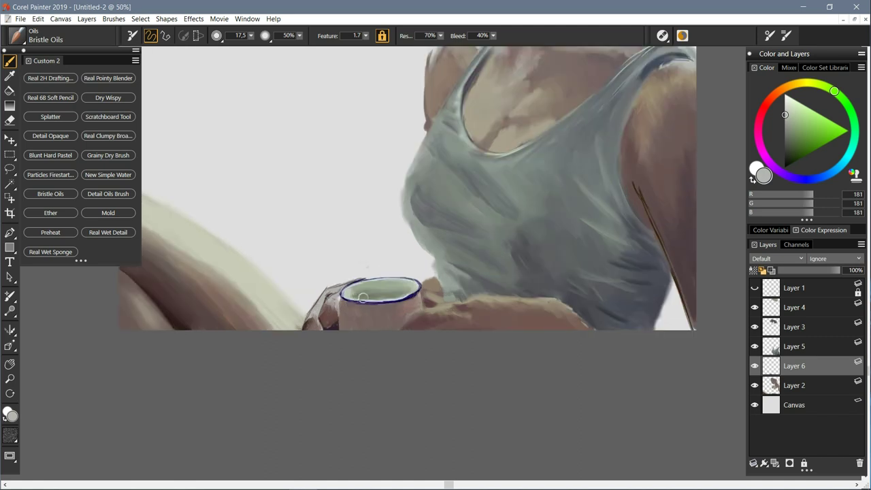
{"action": "left_click", "coordinate": [408, 225], "text": "alt"}
{"action": "left_click", "coordinate": [107, 193]}
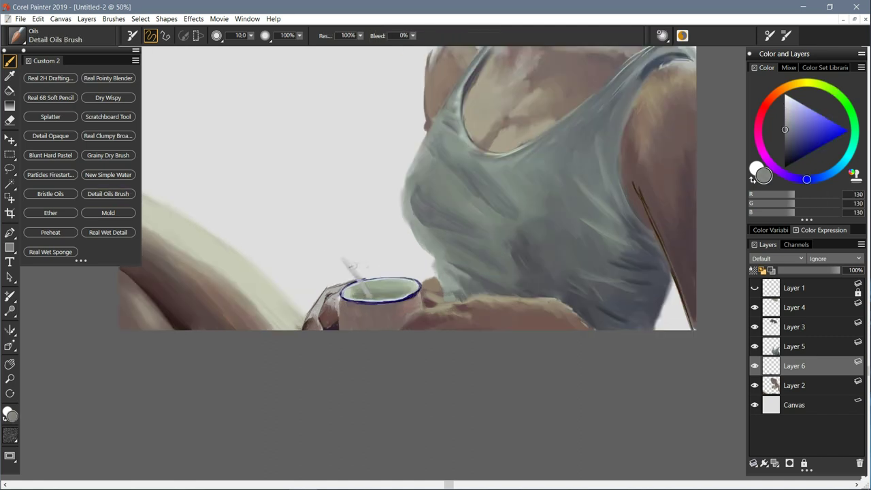
{"action": "left_click", "coordinate": [382, 291], "text": "alt"}
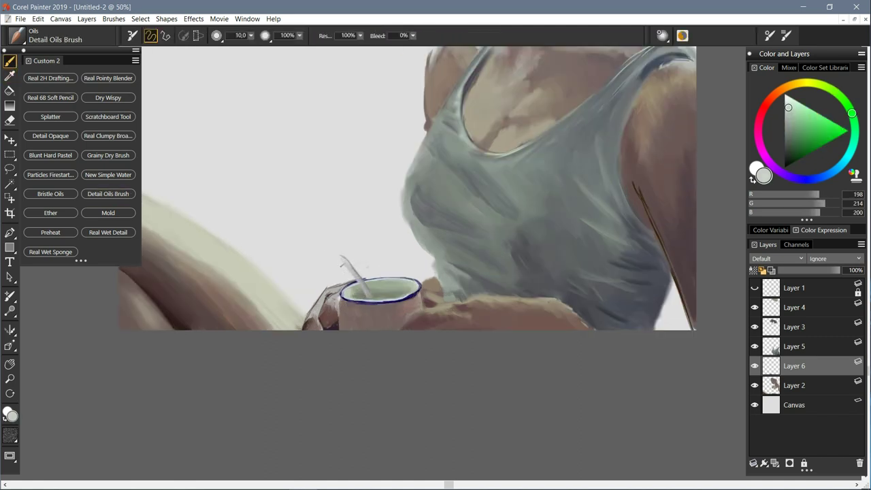
Step: Block in the chair back behind the mug with Bristle Oils in RGB 155, 150, 120 on a new layer below Layer 2
{"action": "key", "text": "ctrl+minus"}
{"action": "key", "text": "ctrl+minus"}
{"action": "key", "text": "ctrl+minus"}
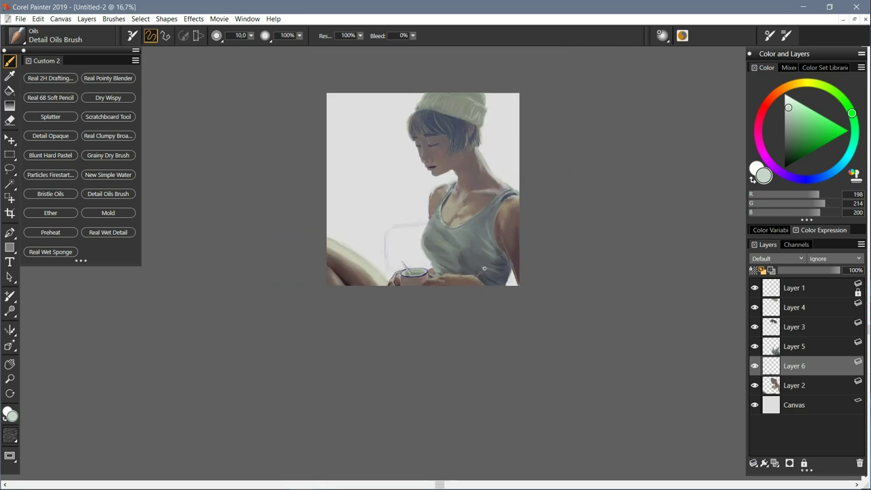
{"action": "key", "text": "ctrl+shift+n"}
{"action": "type", "text": "155"}
{"action": "key", "text": "Tab"}
{"action": "type", "text": "150"}
{"action": "key", "text": "Tab"}
{"action": "type", "text": "120"}
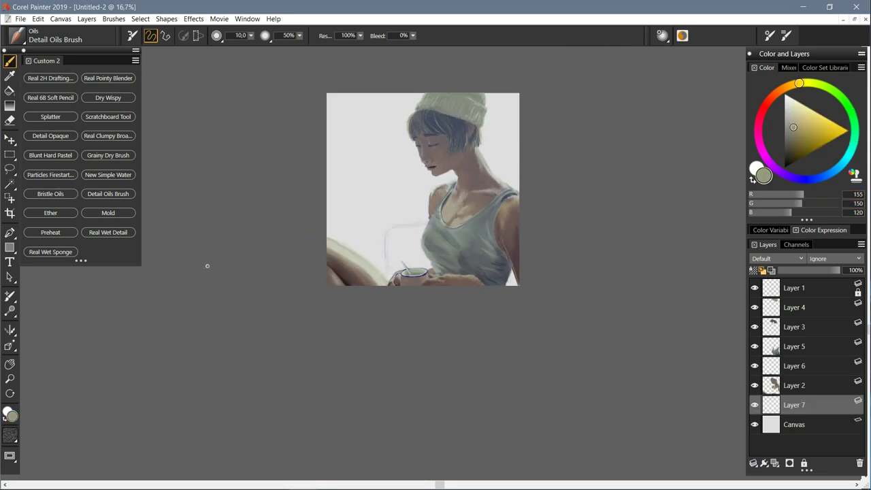
{"action": "key", "text": "ctrl+plus"}
{"action": "key", "text": "ctrl+plus"}
{"action": "key", "text": "ctrl+plus"}
{"action": "mouse_move", "coordinate": [377, 165]}
{"action": "left_mouse_down"}
{"action": "mouse_move", "coordinate": [403, 252]}
{"action": "mouse_move", "coordinate": [382, 262]}
{"action": "mouse_move", "coordinate": [311, 262]}
{"action": "mouse_move", "coordinate": [306, 308]}
{"action": "mouse_move", "coordinate": [299, 276]}
{"action": "mouse_move", "coordinate": [360, 163]}
{"action": "mouse_move", "coordinate": [297, 217]}
{"action": "mouse_move", "coordinate": [352, 174]}
{"action": "mouse_move", "coordinate": [327, 162]}
{"action": "mouse_move", "coordinate": [354, 184]}
{"action": "mouse_move", "coordinate": [303, 252]}
{"action": "left_mouse_up"}
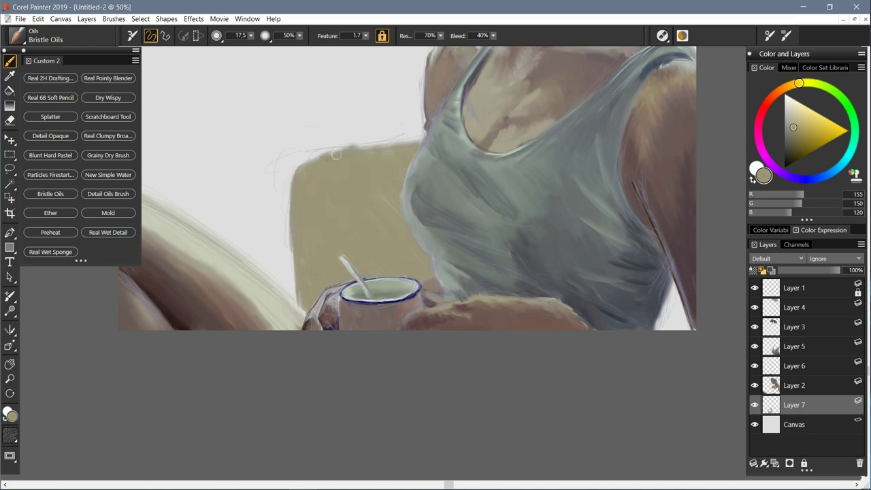
{"action": "key", "text": "n"}
{"action": "key", "text": "b"}
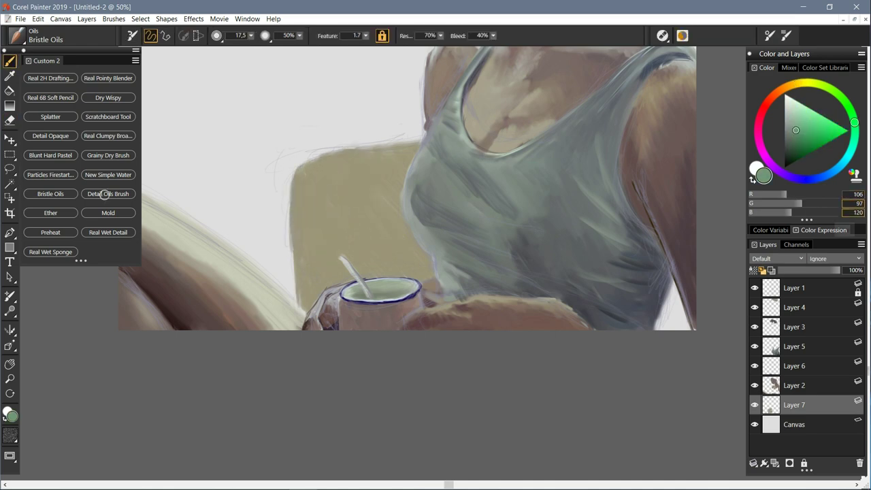
Step: Shade the chair back in RGB 106, 97, 86 and blend the strokes with Real Pointy Blender
{"action": "mouse_move", "coordinate": [300, 259]}
{"action": "left_mouse_down"}
{"action": "mouse_move", "coordinate": [312, 177]}
{"action": "mouse_move", "coordinate": [409, 272]}
{"action": "mouse_move", "coordinate": [350, 273]}
{"action": "mouse_move", "coordinate": [311, 229]}
{"action": "mouse_move", "coordinate": [386, 243]}
{"action": "left_mouse_up"}
{"action": "key", "text": "2"}
{"action": "mouse_move", "coordinate": [361, 201]}
{"action": "left_mouse_down"}
{"action": "mouse_move", "coordinate": [412, 235]}
{"action": "mouse_move", "coordinate": [337, 225]}
{"action": "mouse_move", "coordinate": [359, 198]}
{"action": "left_mouse_up"}
Step: Fill the gap between the tank top and the near arm with Bristle Oils in RGB 52, 51, 64
{"action": "key", "text": "d"}
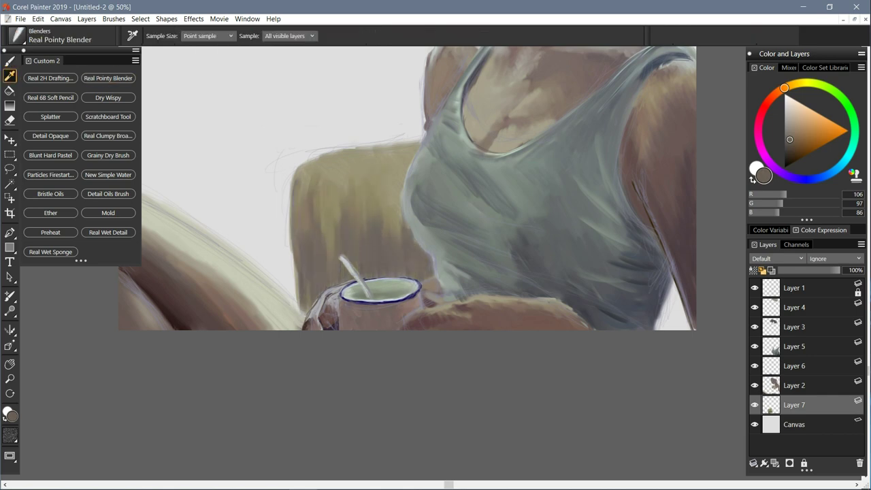
{"action": "left_click", "coordinate": [669, 291]}
{"action": "key", "text": "b"}
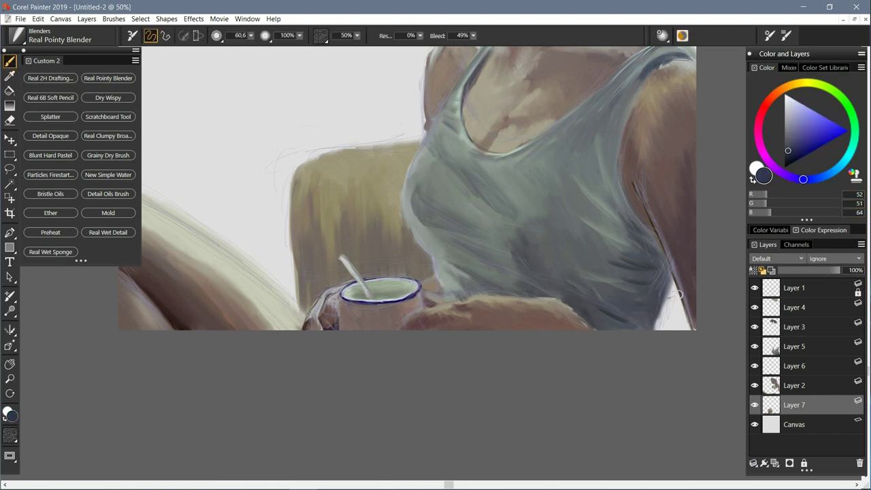
{"action": "key", "text": "1"}
{"action": "left_click_drag", "start_coordinate": [635, 182], "coordinate": [689, 325]}
Step: Add pale blue highlights along the tank top's side edges on Layer 5 in RGB 198, 211, 230 and RGB 150, 169, 200
{"action": "key", "text": "d"}
{"action": "left_click", "coordinate": [659, 267]}
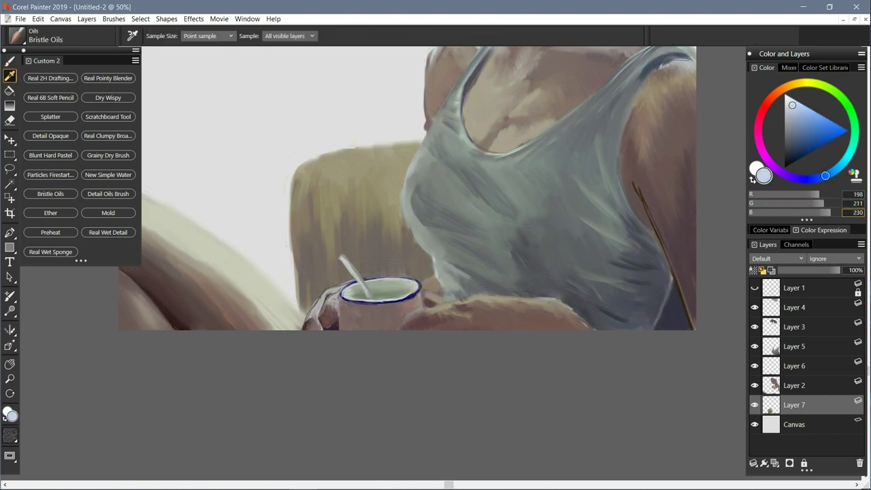
{"action": "key", "text": "b"}
{"action": "left_click", "coordinate": [659, 267], "text": "ctrl"}
{"action": "left_click_drag", "start_coordinate": [663, 271], "coordinate": [646, 326]}
{"action": "left_click", "coordinate": [653, 319], "text": "alt"}
{"action": "key", "text": "2"}
{"action": "key", "text": "3"}
{"action": "key", "text": "1"}
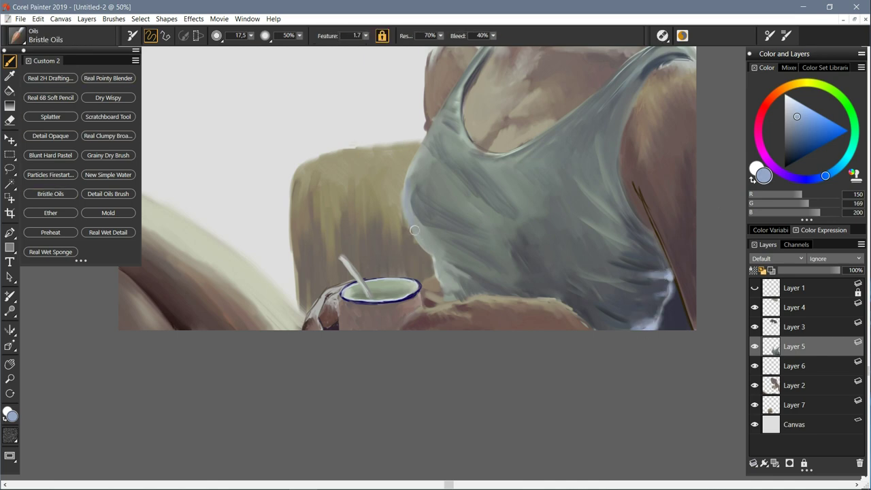
Step: Paint the background behind the woman's head and back on Layer 7 in RGB 222, 239, 233 with enlarged Bristle Oils
{"action": "key", "text": "ctrl+minus"}
{"action": "key", "text": "ctrl+minus"}
{"action": "key", "text": "ctrl+minus"}
{"action": "key", "text": "ctrl+minus"}
{"action": "key", "text": "ctrl+plus"}
{"action": "key", "text": "ctrl+plus"}
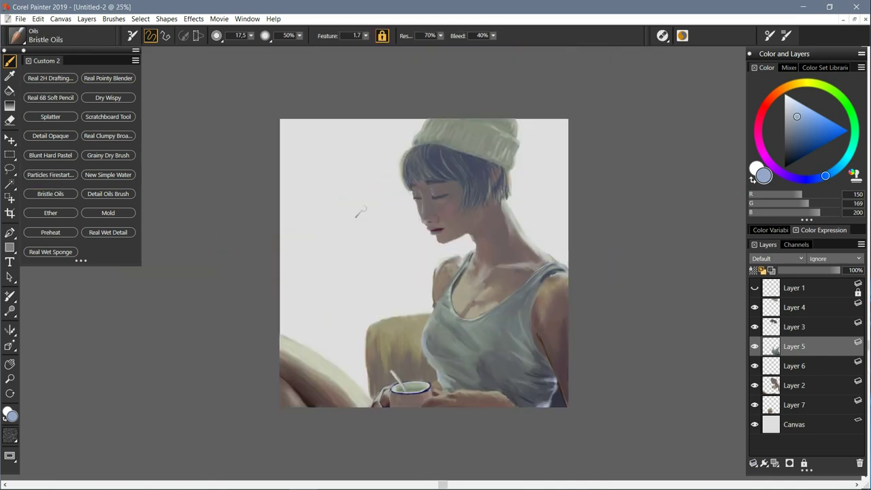
{"action": "left_click", "coordinate": [504, 137], "text": "alt"}
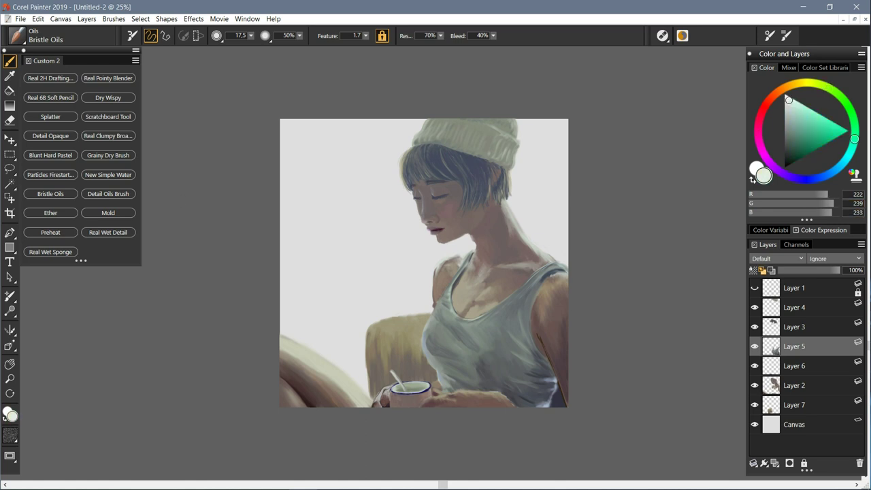
{"action": "left_click", "coordinate": [795, 405]}
{"action": "key", "text": "bracketright"}
{"action": "key", "text": "bracketright"}
{"action": "key", "text": "bracketright"}
{"action": "mouse_move", "coordinate": [560, 136]}
{"action": "left_mouse_down"}
{"action": "mouse_move", "coordinate": [509, 133]}
{"action": "mouse_move", "coordinate": [531, 235]}
{"action": "left_mouse_up"}
{"action": "mouse_move", "coordinate": [555, 157]}
{"action": "left_mouse_down"}
{"action": "mouse_move", "coordinate": [562, 226]}
{"action": "mouse_move", "coordinate": [555, 262]}
{"action": "left_mouse_up"}
Step: Cover the remaining background in front of the woman's face and above the chair and leg with the same pale green
{"action": "mouse_move", "coordinate": [422, 122]}
{"action": "left_mouse_down"}
{"action": "mouse_move", "coordinate": [391, 153]}
{"action": "mouse_move", "coordinate": [391, 201]}
{"action": "left_mouse_up"}
{"action": "mouse_move", "coordinate": [444, 251]}
{"action": "left_mouse_down"}
{"action": "mouse_move", "coordinate": [382, 314]}
{"action": "mouse_move", "coordinate": [260, 315]}
{"action": "left_mouse_up"}
{"action": "mouse_move", "coordinate": [388, 126]}
{"action": "left_mouse_down"}
{"action": "mouse_move", "coordinate": [278, 140]}
{"action": "mouse_move", "coordinate": [289, 272]}
{"action": "left_mouse_up"}
{"action": "mouse_move", "coordinate": [365, 163]}
{"action": "left_mouse_down"}
{"action": "mouse_move", "coordinate": [306, 279]}
{"action": "mouse_move", "coordinate": [345, 335]}
{"action": "mouse_move", "coordinate": [317, 222]}
{"action": "mouse_move", "coordinate": [385, 276]}
{"action": "left_mouse_up"}
{"action": "key", "text": "n"}
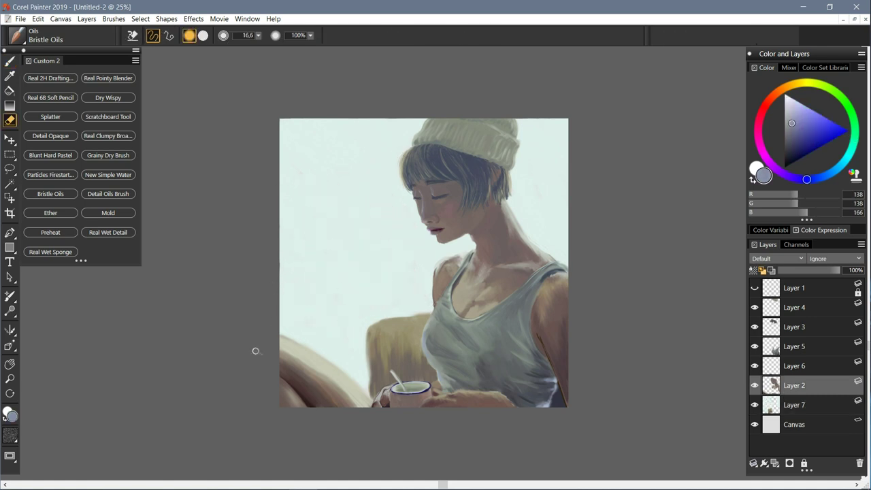
Step: Smooth the brushwork in the pale green background and along the raised knee's edge with Real Pointy Blender
{"action": "key", "text": "b"}
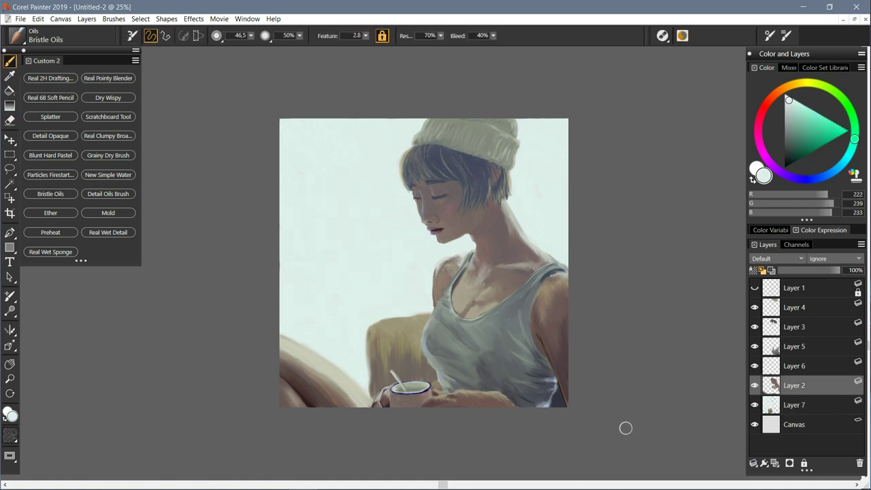
{"action": "left_click", "coordinate": [109, 78]}
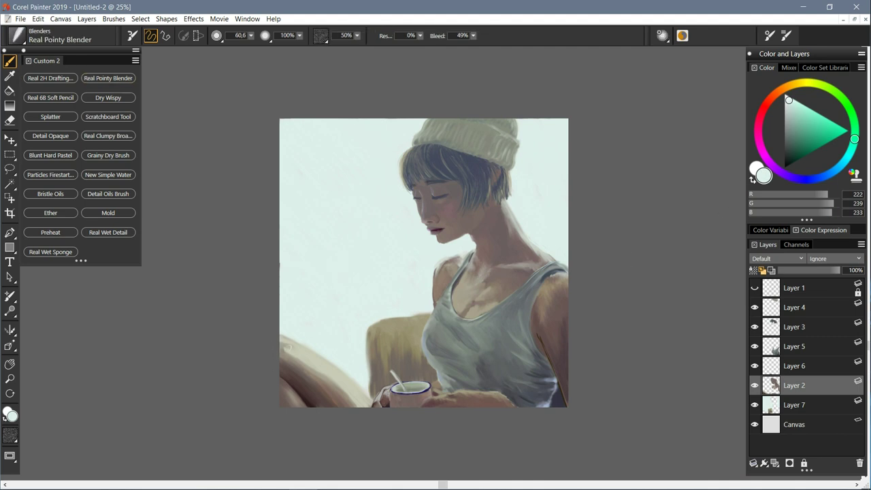
{"action": "left_click", "coordinate": [285, 358], "text": "alt"}
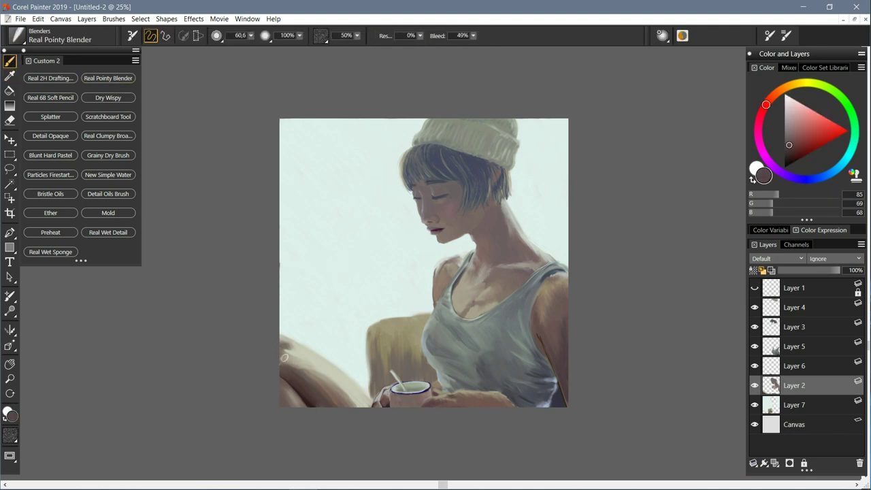
Step: Paint a dark sofa back behind the raised leg on Layer 7 with Bristle Oils in RGB 45, 48, 61
{"action": "type", "text": "45"}
{"action": "key", "text": "Tab"}
{"action": "type", "text": "48"}
{"action": "key", "text": "Tab"}
{"action": "type", "text": "61"}
{"action": "key", "text": "Return"}
{"action": "left_click", "coordinate": [794, 405]}
{"action": "mouse_move", "coordinate": [389, 313]}
{"action": "left_mouse_down"}
{"action": "mouse_move", "coordinate": [354, 381]}
{"action": "mouse_move", "coordinate": [313, 320]}
{"action": "mouse_move", "coordinate": [382, 289]}
{"action": "mouse_move", "coordinate": [333, 309]}
{"action": "mouse_move", "coordinate": [330, 341]}
{"action": "left_mouse_up"}
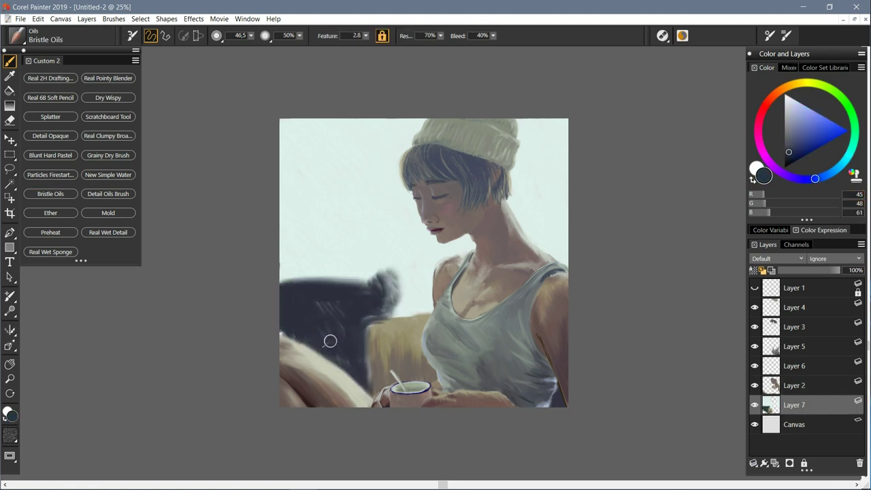
Step: Paint pale, near-white stripes down the yellow chair behind the mug with Bristle Oils on Layer 7
{"action": "left_click", "coordinate": [327, 204], "text": "alt"}
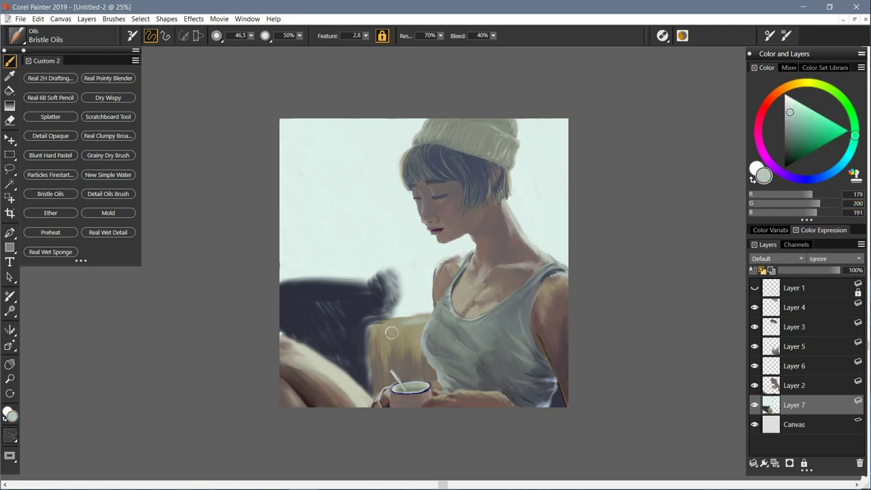
{"action": "left_click_drag", "start_coordinate": [421, 331], "coordinate": [376, 375]}
{"action": "scroll", "coordinate": [405, 368], "scroll_direction": "up", "scroll_amount": 3}
{"action": "left_click", "coordinate": [857, 194]}
{"action": "type", "text": "247"}
{"action": "key", "text": "Tab"}
{"action": "type", "text": "258"}
{"action": "key", "text": "Tab"}
{"action": "type", "text": "244"}
{"action": "key", "text": "Return"}
{"action": "mouse_move", "coordinate": [476, 232]}
{"action": "left_mouse_down"}
{"action": "mouse_move", "coordinate": [369, 291]}
{"action": "mouse_move", "coordinate": [342, 249]}
{"action": "mouse_move", "coordinate": [292, 275]}
{"action": "left_mouse_up"}
Step: Paint vertical grey-beige stripes across the dark sofa back in RGB 146, 146, 132
{"action": "type", "text": "146"}
{"action": "key", "text": "Tab"}
{"action": "type", "text": "146"}
{"action": "key", "text": "Tab"}
{"action": "type", "text": "132"}
{"action": "key", "text": "Return"}
{"action": "mouse_move", "coordinate": [320, 163]}
{"action": "left_mouse_down"}
{"action": "mouse_move", "coordinate": [333, 177]}
{"action": "mouse_move", "coordinate": [161, 147]}
{"action": "left_mouse_up"}
{"action": "scroll", "coordinate": [429, 264], "scroll_direction": "down", "scroll_amount": 4}
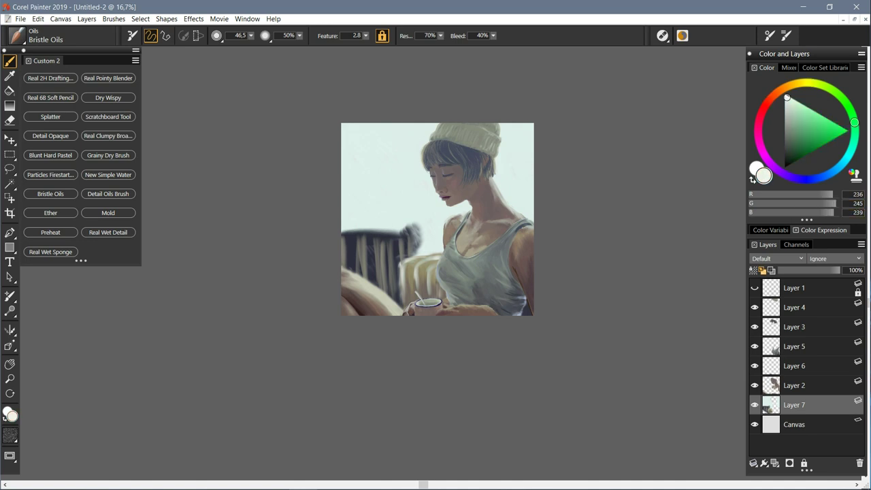
Step: Paint over the dark bump at the end of the sofa back with the background colour, RGB 220, 240, 233
{"action": "key", "text": "n"}
{"action": "left_click", "coordinate": [413, 227], "text": "alt"}
{"action": "key", "text": "b"}
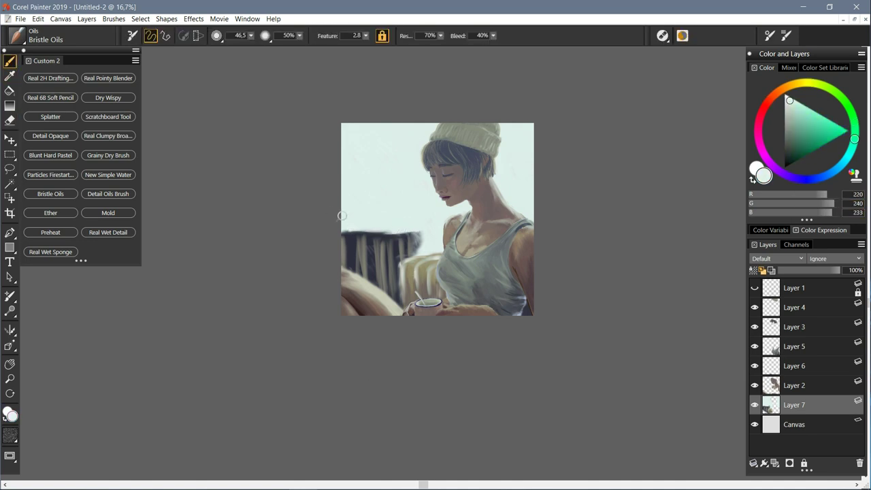
Step: Paint a pale cushion between the sofa back and the woman's far shoulder on Layer 7, including light tones in RGB 227, 225, 221
{"action": "scroll", "coordinate": [435, 224], "scroll_direction": "up", "scroll_amount": 2}
{"action": "mouse_move", "coordinate": [437, 240]}
{"action": "left_mouse_down"}
{"action": "mouse_move", "coordinate": [438, 270]}
{"action": "mouse_move", "coordinate": [409, 257]}
{"action": "mouse_move", "coordinate": [438, 210]}
{"action": "mouse_move", "coordinate": [426, 284]}
{"action": "mouse_move", "coordinate": [413, 220]}
{"action": "mouse_move", "coordinate": [426, 200]}
{"action": "mouse_move", "coordinate": [412, 229]}
{"action": "left_mouse_up"}
{"action": "left_click", "coordinate": [424, 195], "text": "alt"}
{"action": "left_click_drag", "start_coordinate": [424, 195], "coordinate": [390, 281]}
{"action": "key", "text": "d"}
{"action": "left_click", "coordinate": [463, 193]}
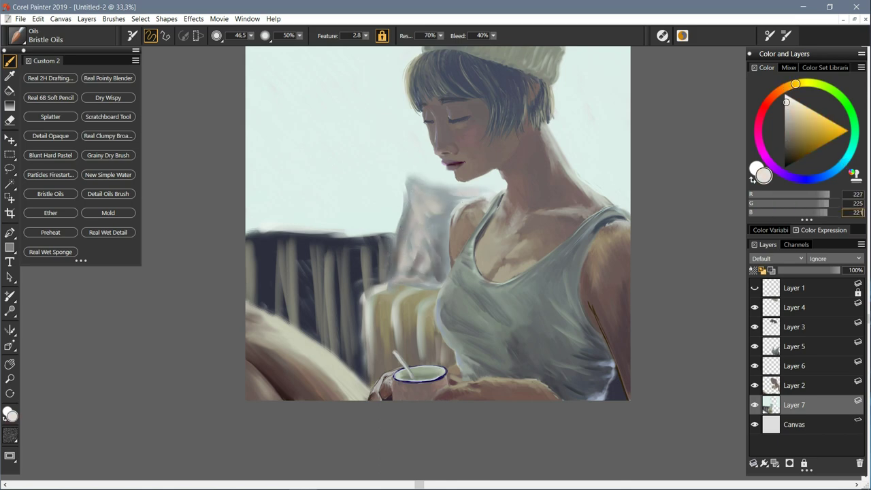
{"action": "left_click", "coordinate": [450, 195]}
Step: Clean up the far shoulder's outline against the cushion with the Eraser
{"action": "key", "text": "n"}
{"action": "left_click", "coordinate": [447, 222], "text": "alt"}
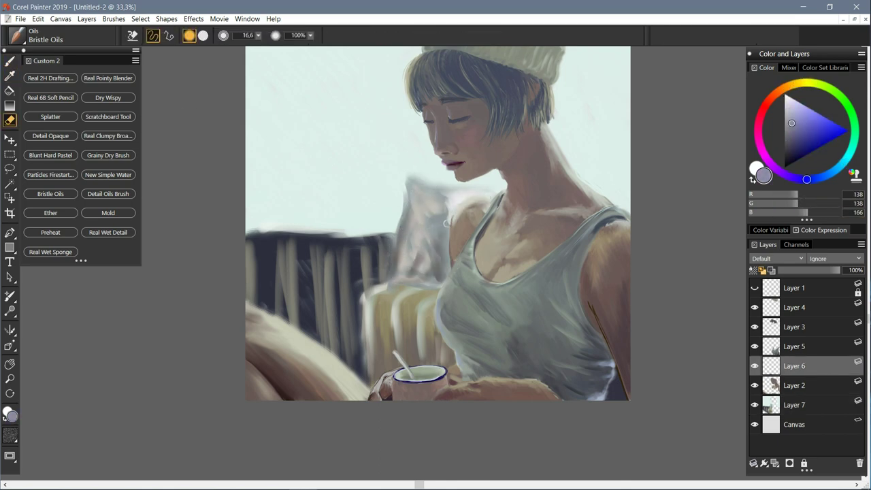
{"action": "key", "text": "ctrl+minus"}
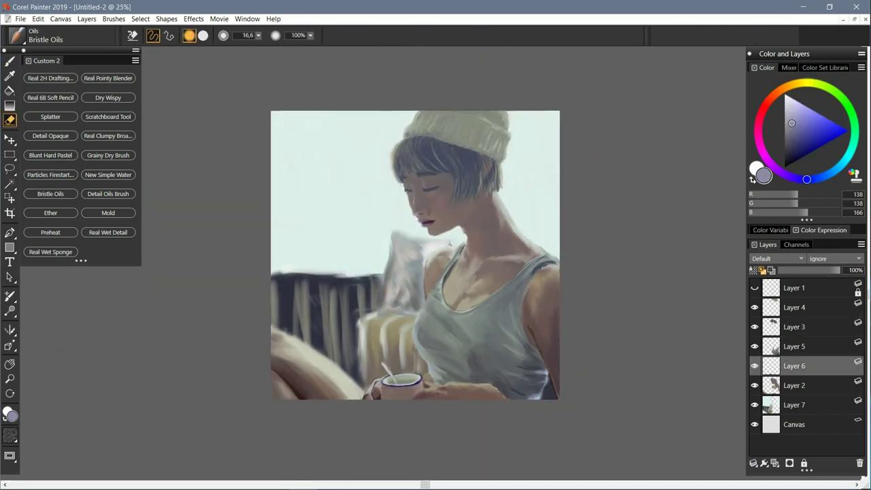
{"action": "key", "text": "b"}
{"action": "key", "text": "ctrl+plus"}
{"action": "key", "text": "ctrl+plus"}
{"action": "key", "text": "ctrl+plus"}
{"action": "key", "text": "n"}
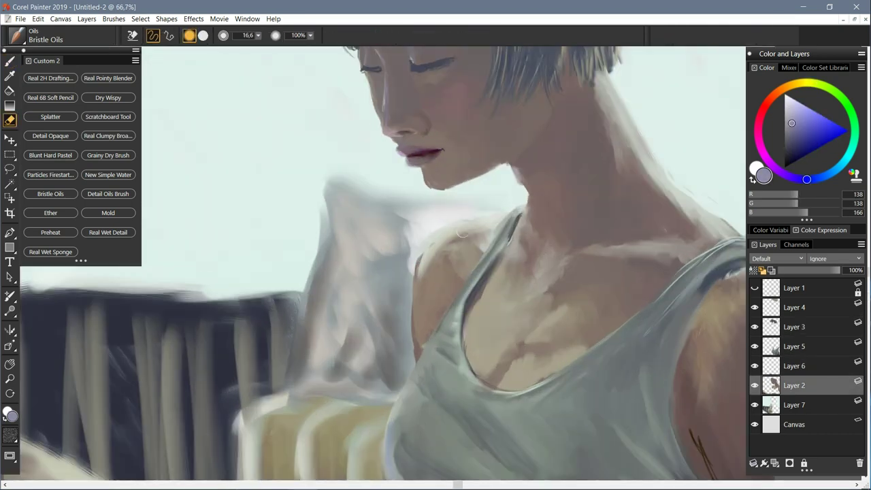
Step: Touch up the far shoulder's edge and merge Layer 2 with Layer 3
{"action": "key", "text": "b"}
{"action": "key", "text": "n"}
{"action": "left_click", "coordinate": [794, 385], "text": "shift"}
{"action": "key", "text": "ctrl+e"}
Step: Refine the top of the far shoulder on the merged Layer 3 with Real Pointy Blender, Bristle Oils and the Eraser
{"action": "left_click", "coordinate": [108, 77]}
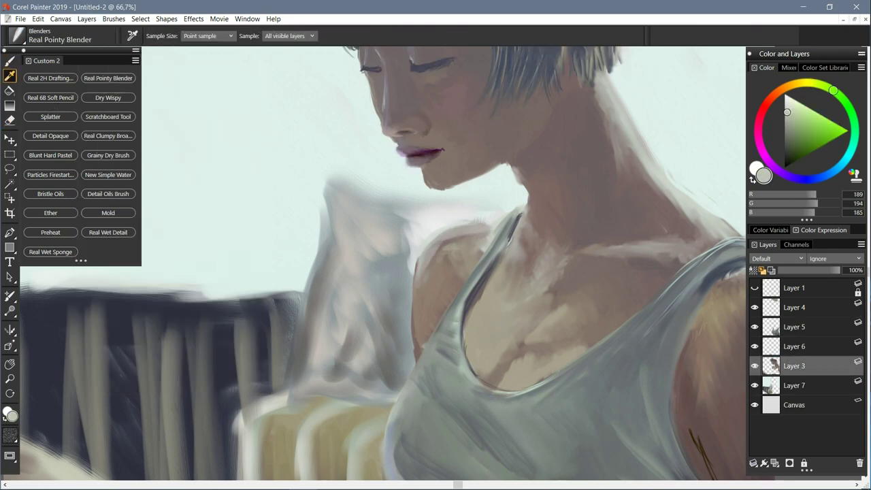
{"action": "left_click", "coordinate": [50, 193]}
{"action": "key", "text": "ctrl+minus"}
{"action": "left_click", "coordinate": [209, 275], "text": "alt"}
{"action": "left_click", "coordinate": [108, 193]}
{"action": "left_click", "coordinate": [50, 193]}
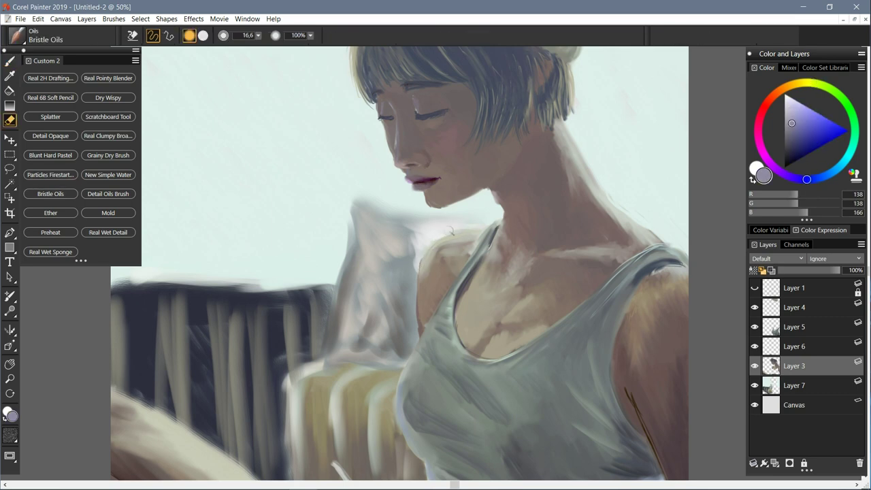
Step: Soften the skin shadows on the chest above the tank top's neckline with Real Pointy Blender
{"action": "key", "text": "ctrl+minus"}
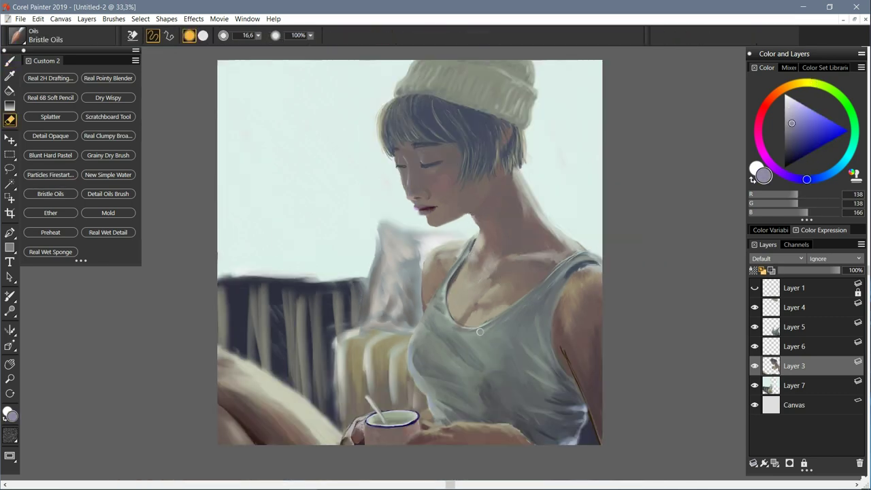
{"action": "key", "text": "ctrl+minus"}
{"action": "left_click", "coordinate": [107, 78]}
{"action": "key", "text": "ctrl+plus"}
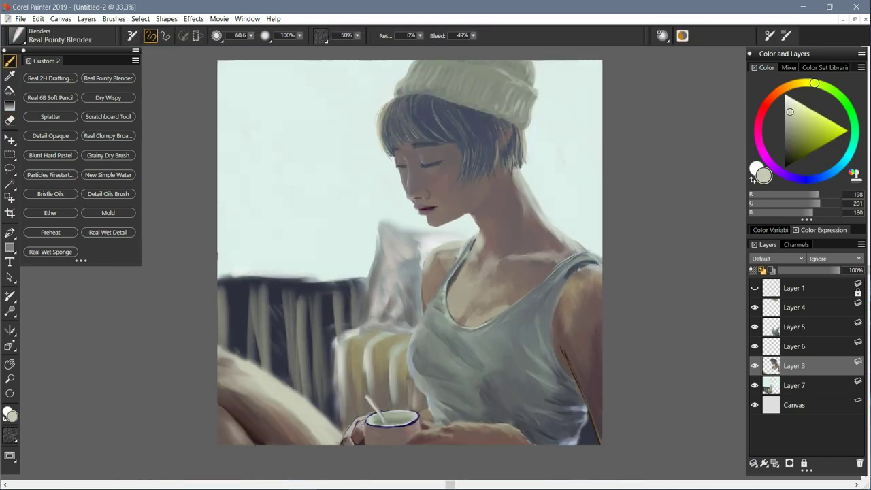
Step: Paint darker ribbing on the knitted hat on Layer 4 with Bristle Oils at size 19.4 in RGB 100, 110, 105
{"action": "left_click", "coordinate": [50, 193]}
{"action": "left_click", "coordinate": [505, 68], "text": "alt"}
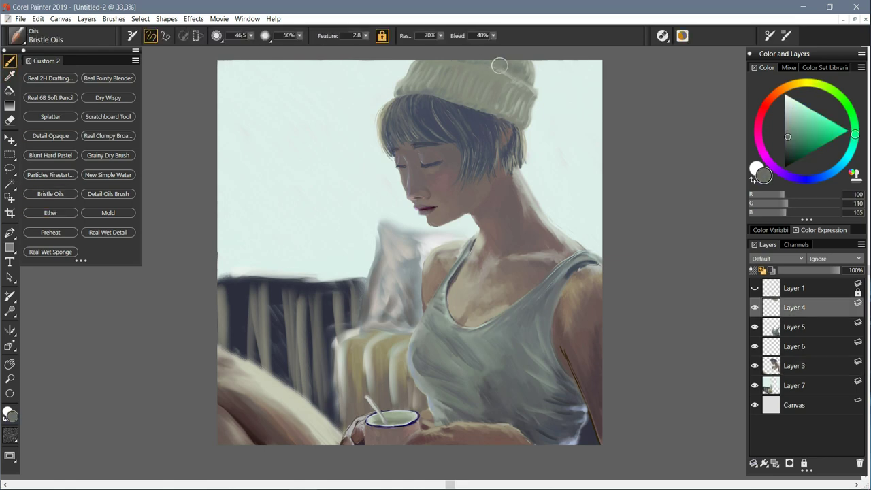
{"action": "key", "text": "bracketleft"}
{"action": "key", "text": "bracketleft"}
{"action": "key", "text": "bracketleft"}
{"action": "key", "text": "bracketleft"}
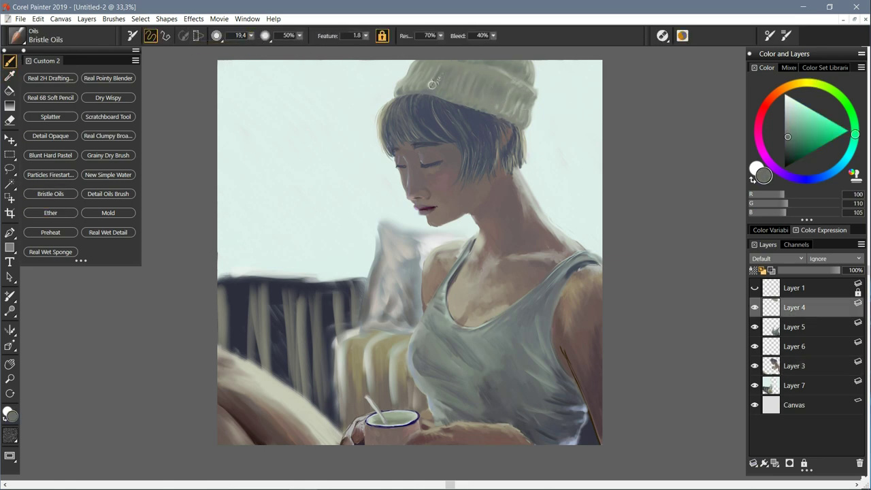
Step: Blend the sofa back's stripes and upper edge and the cushion on Layer 7 with Real Pointy Blender
{"action": "left_click", "coordinate": [107, 78]}
{"action": "left_click", "coordinate": [793, 385]}
{"action": "mouse_move", "coordinate": [333, 409]}
{"action": "left_mouse_down"}
{"action": "mouse_move", "coordinate": [334, 303]}
{"action": "mouse_move", "coordinate": [299, 388]}
{"action": "left_mouse_up"}
{"action": "left_click_drag", "start_coordinate": [270, 293], "coordinate": [250, 352]}
{"action": "left_click_drag", "start_coordinate": [357, 282], "coordinate": [248, 283]}
{"action": "left_click_drag", "start_coordinate": [428, 242], "coordinate": [389, 318]}
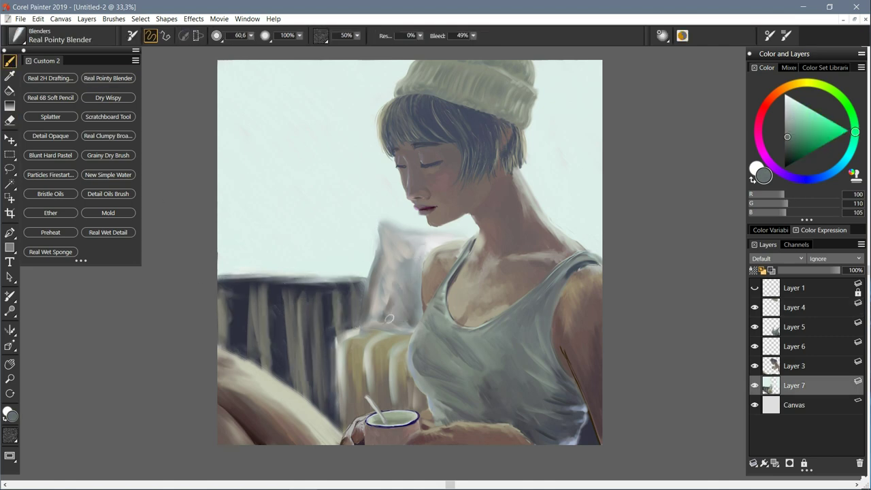
Step: Touch up the tank top near its shoulder strap on Layer 5 with Bristle Oils in RGB 165, 180, 209
{"action": "left_click", "coordinate": [794, 327]}
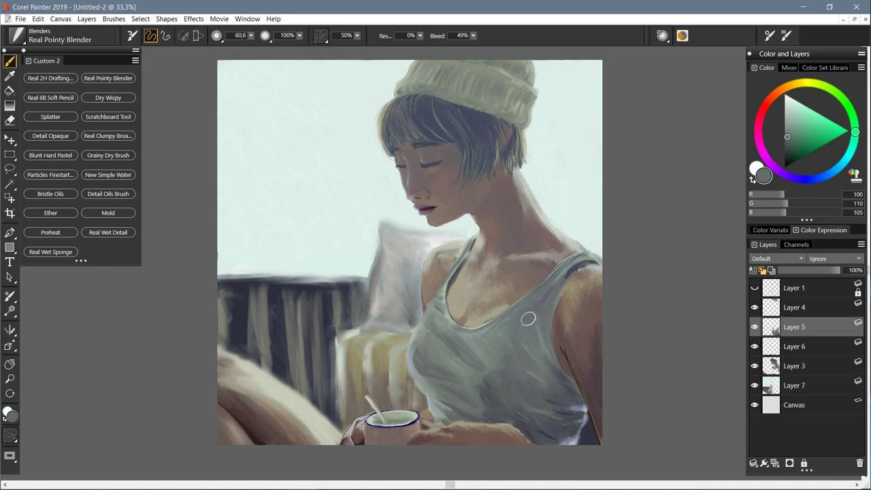
{"action": "left_click", "coordinate": [564, 253], "text": "alt"}
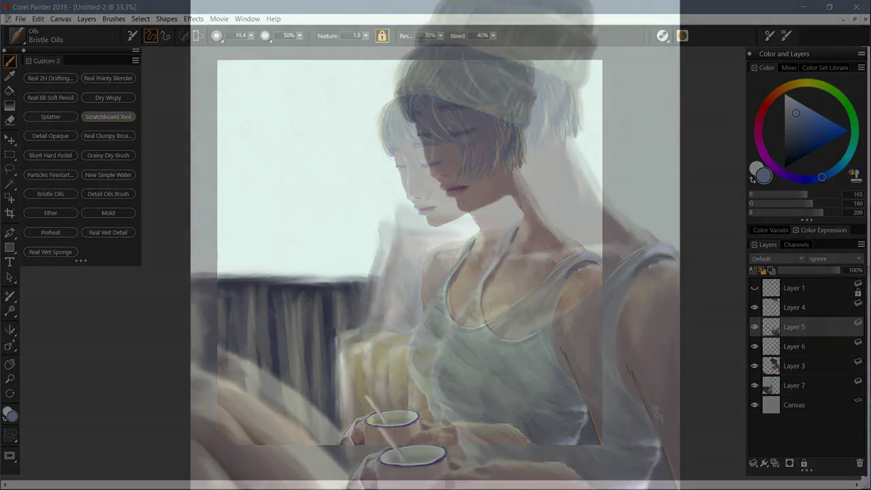